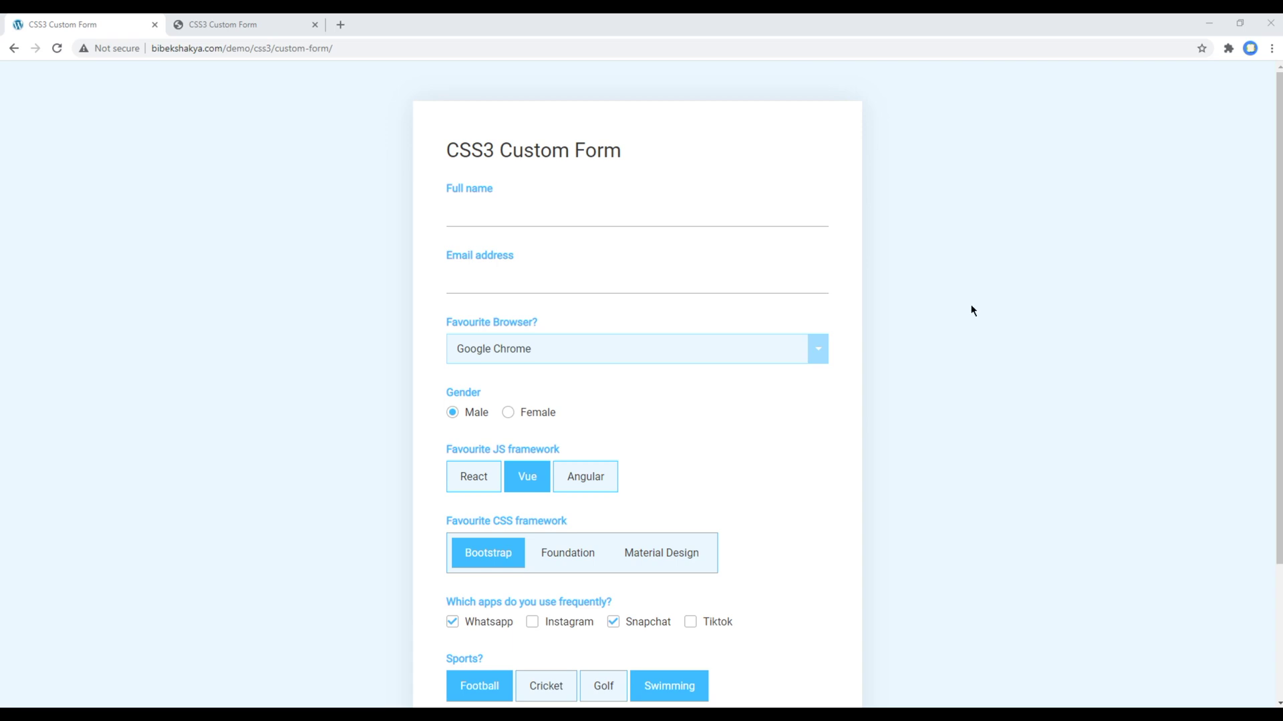
Try the demo's name, email and Favourite Browser fields, keeping Google Chrome, then view the local copy
left_click(656, 213)
left_click(648, 283)
scroll(887, 348, "down", 2)
scroll(646, 601, "up", 2)
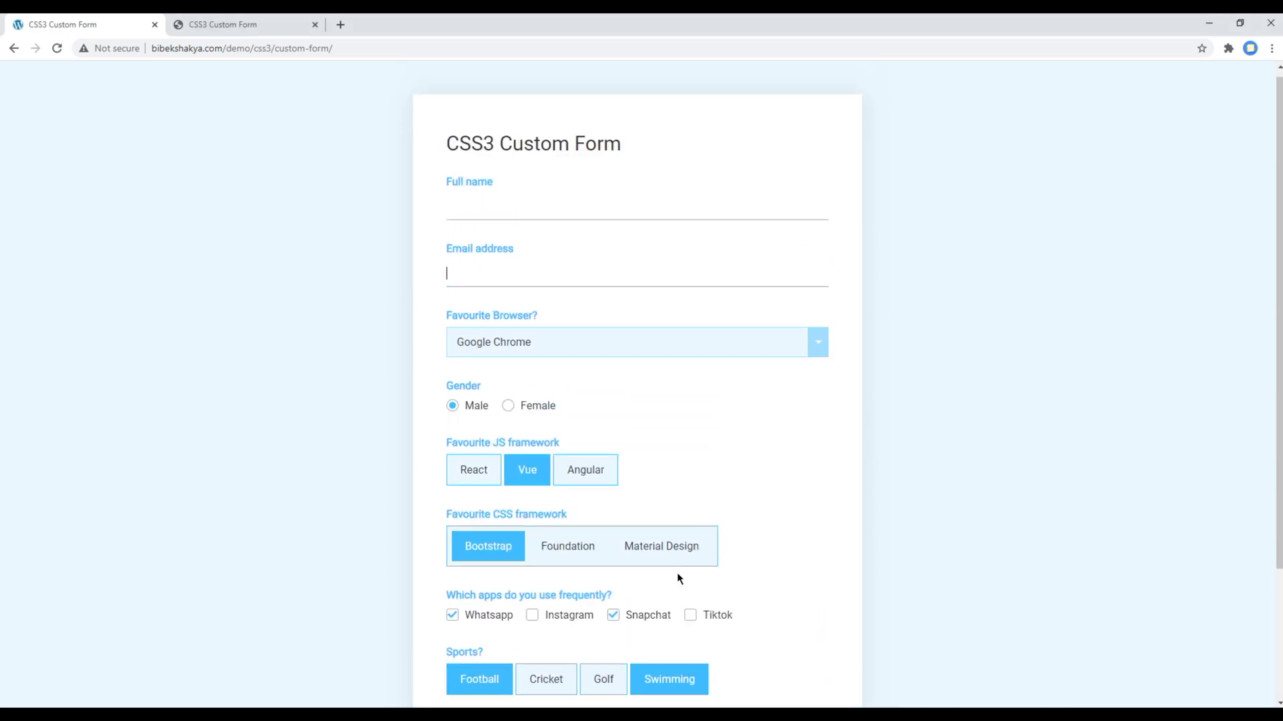
left_click(576, 359)
key("Down")
key("Down")
key("Up")
key("Up")
key("Up")
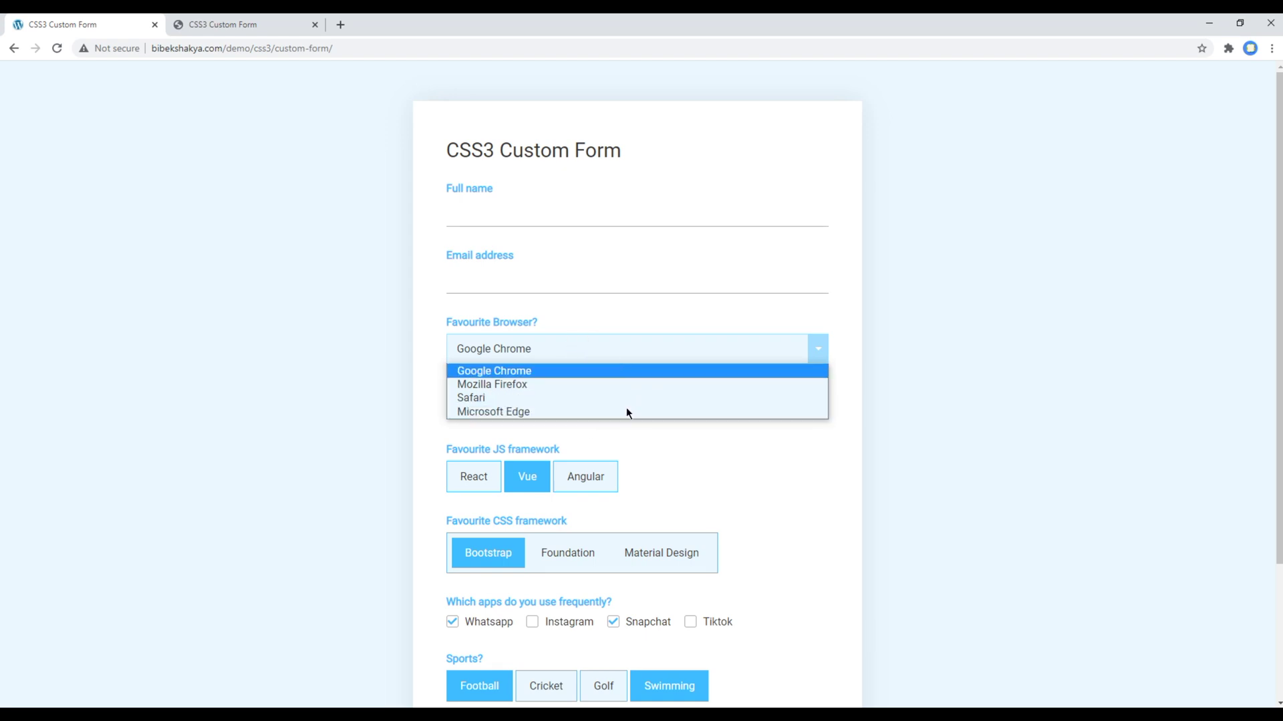
key("Return")
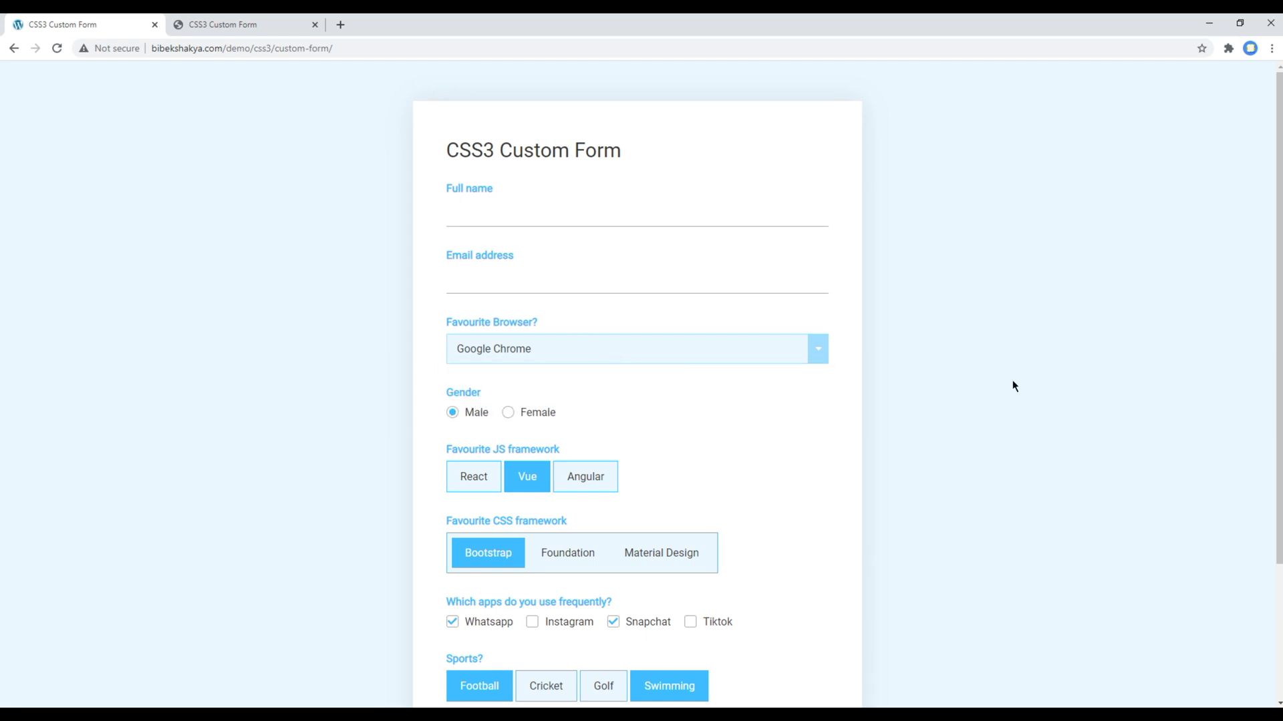
left_click(288, 22)
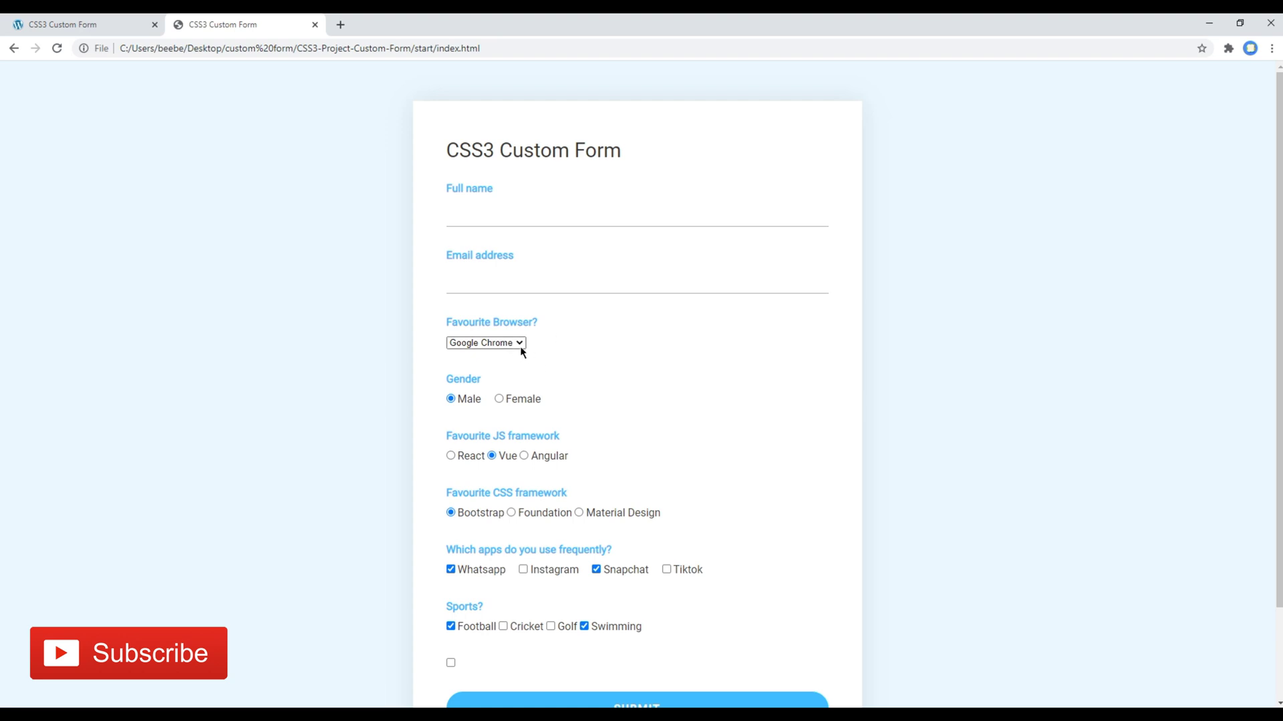
Start a select rule under // select with appearance: none
key("alt+Tab")
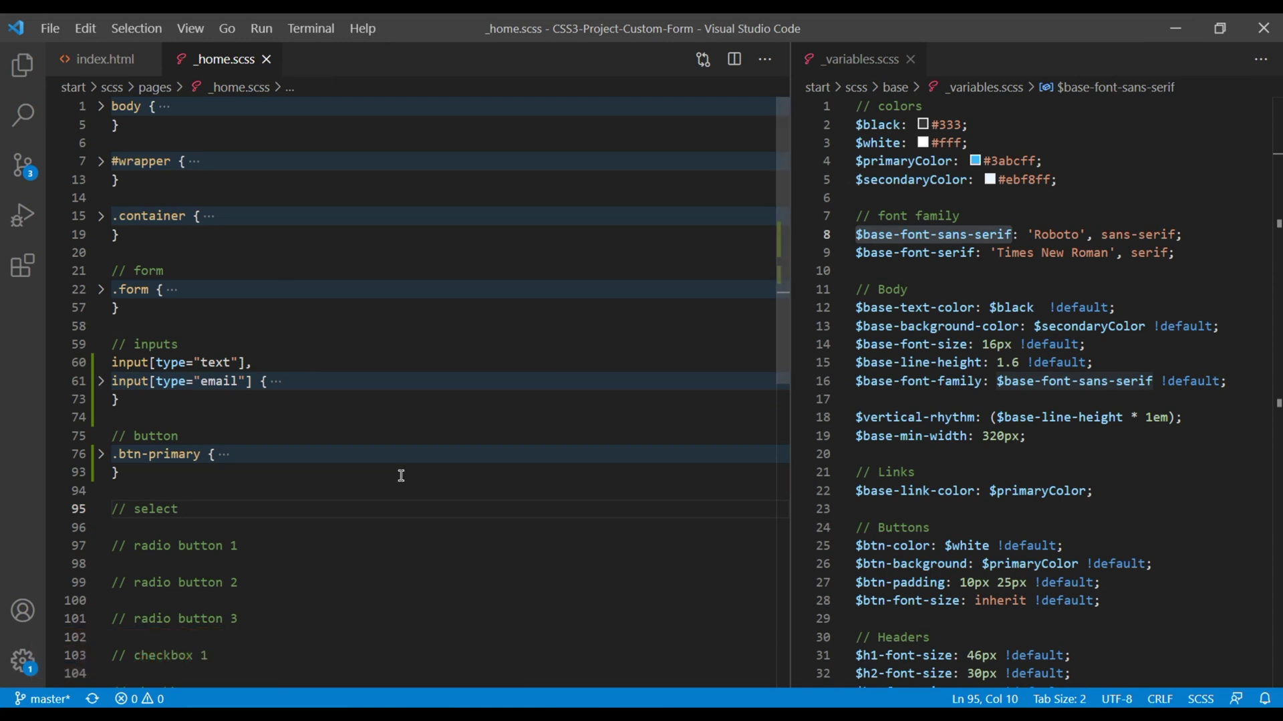
scroll(400, 471, "down", 2)
key("Return")
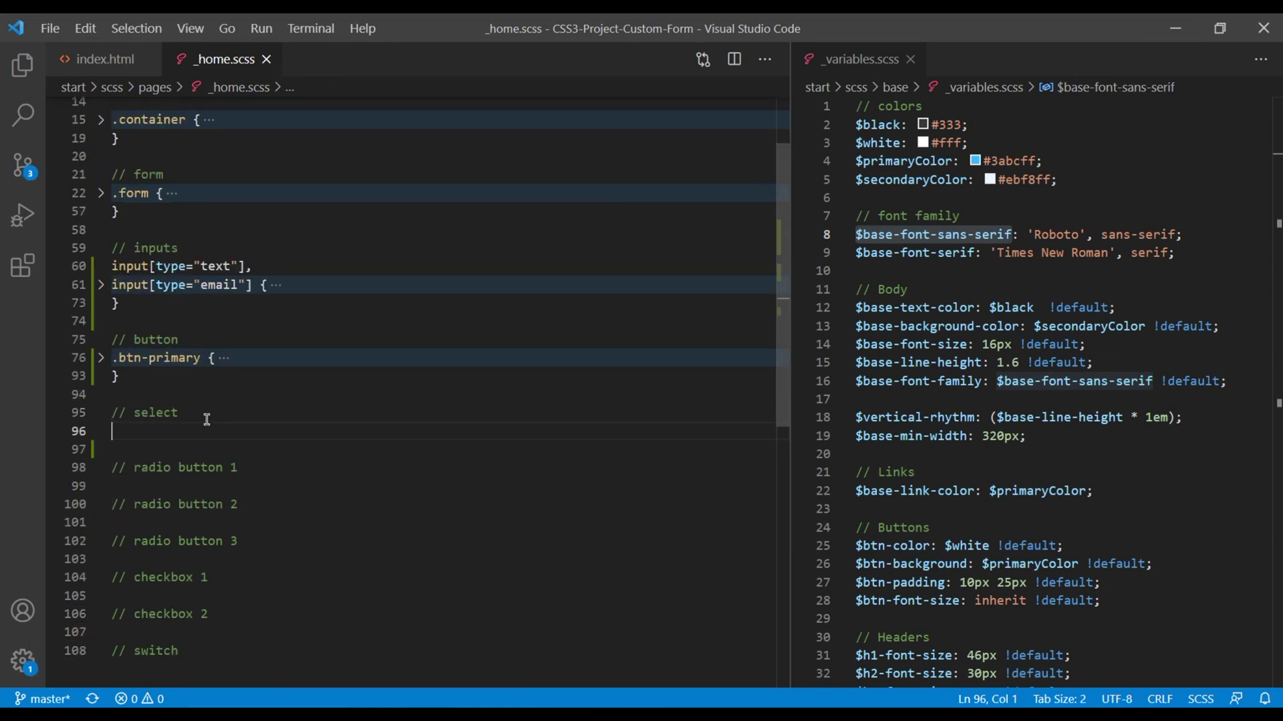
type("select")
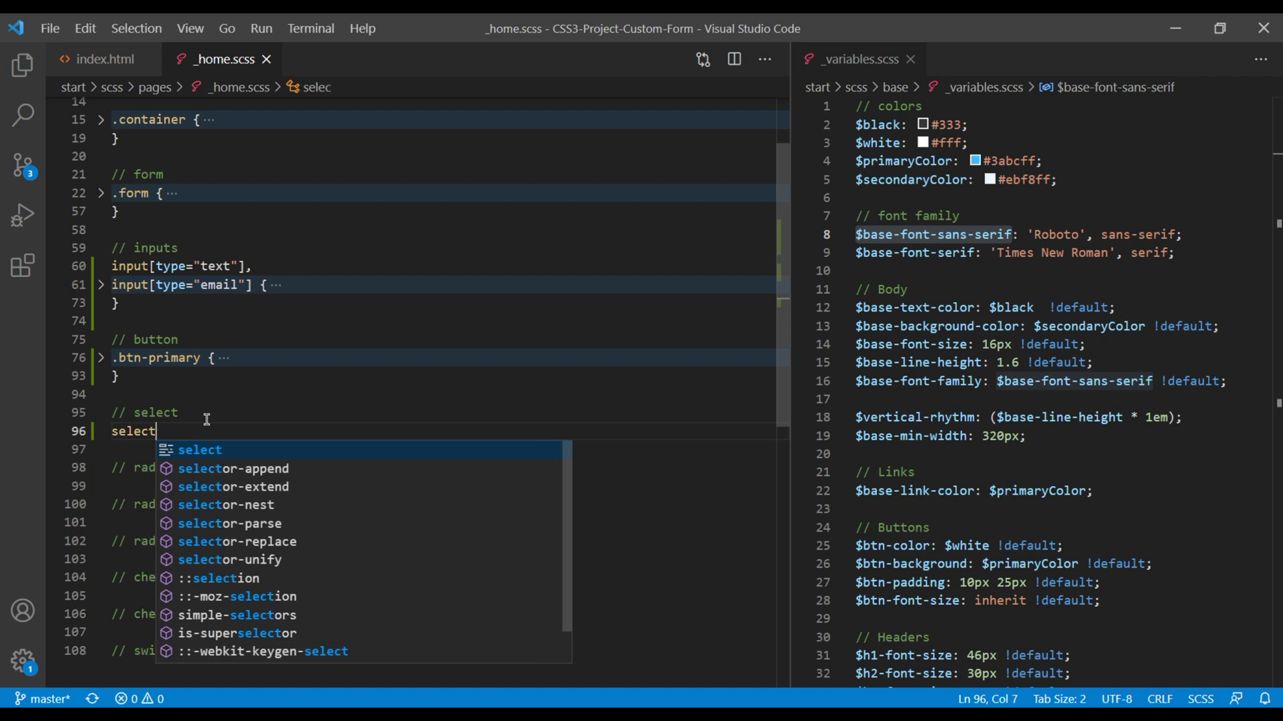
type(" {")
key("Return")
type("app")
key("Return")
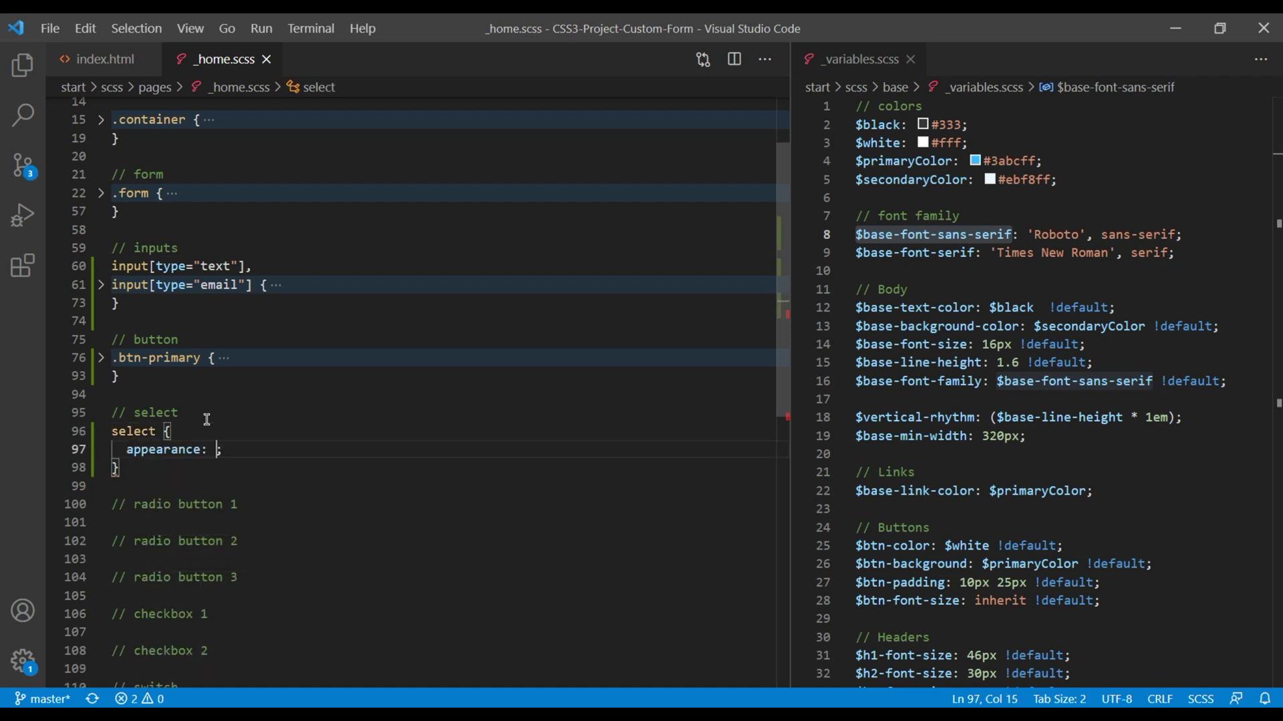
type("none")
key("End")
Add -webkit-appearance: none and -moz-appearance: none to the select rule
key("Return")
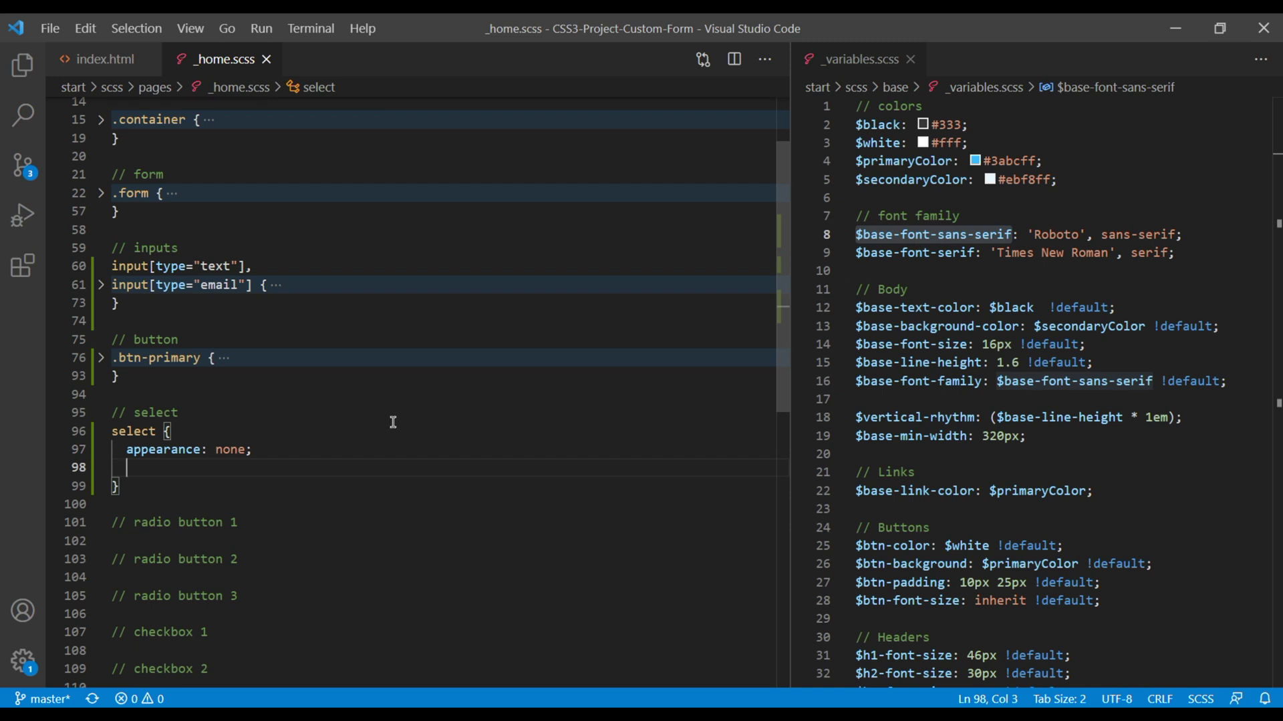
type("-webkit-a")
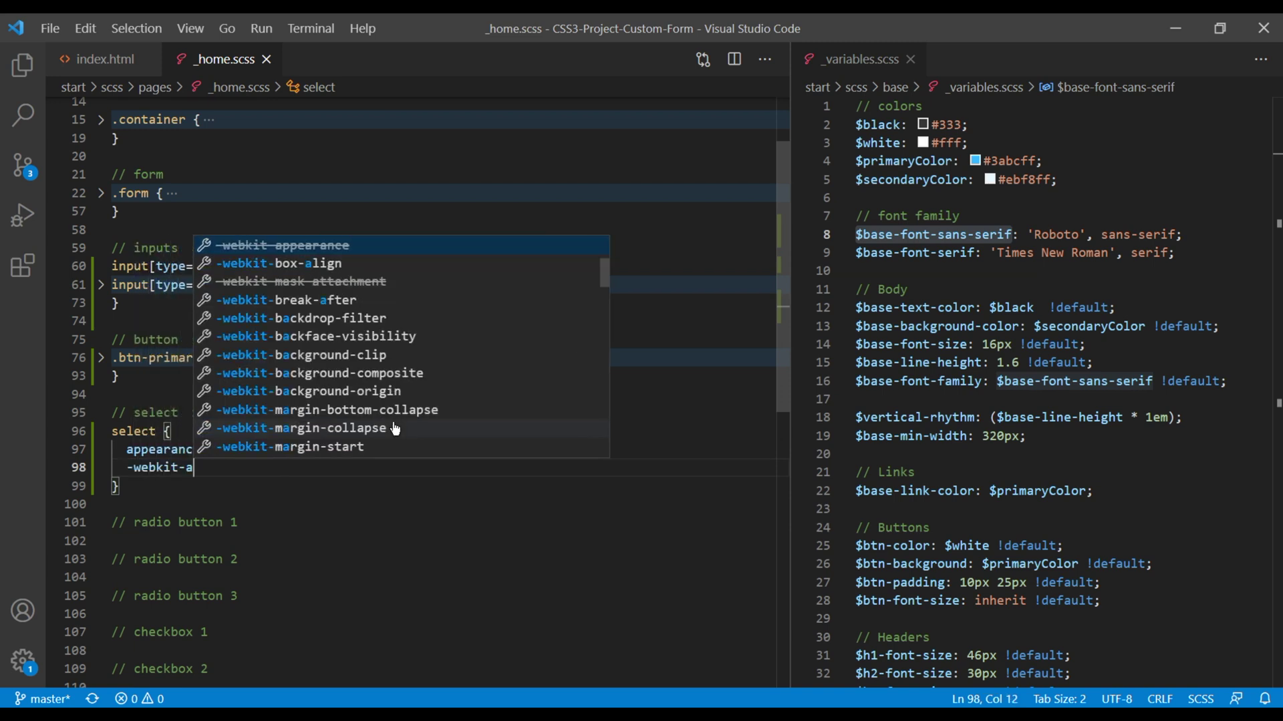
key("Return")
type("none;")
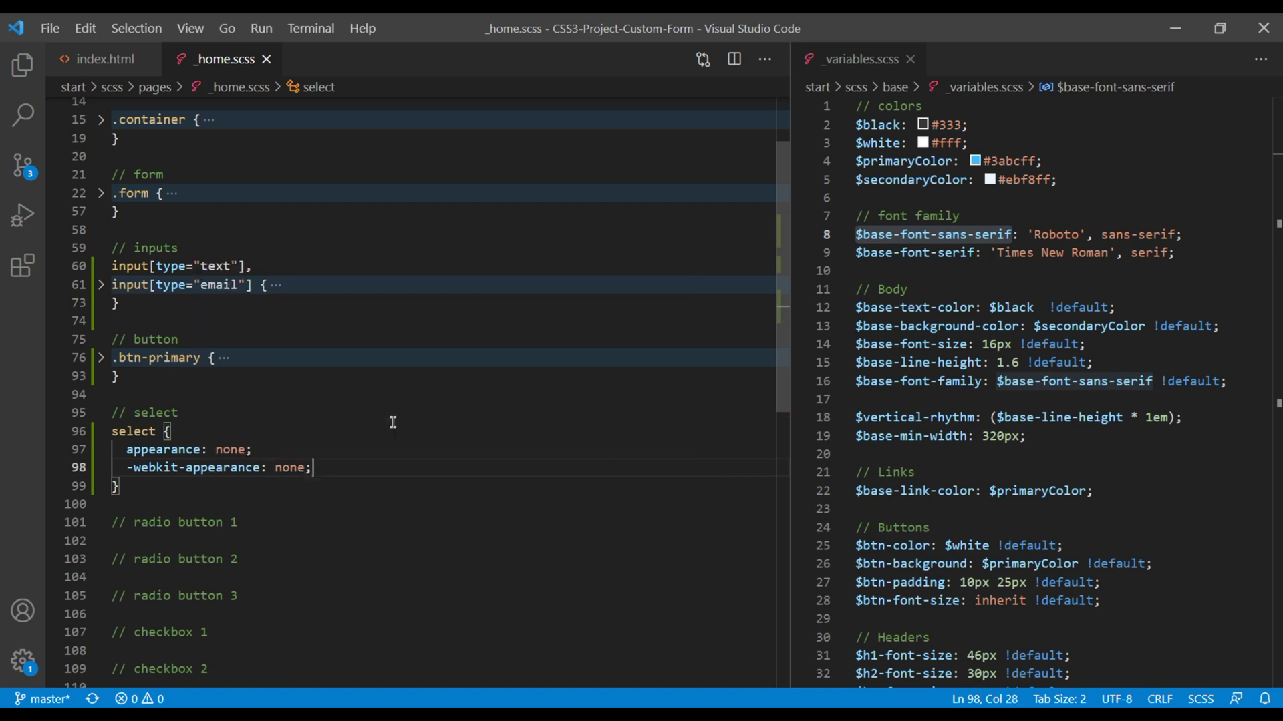
key("Return")
type("-moz-a")
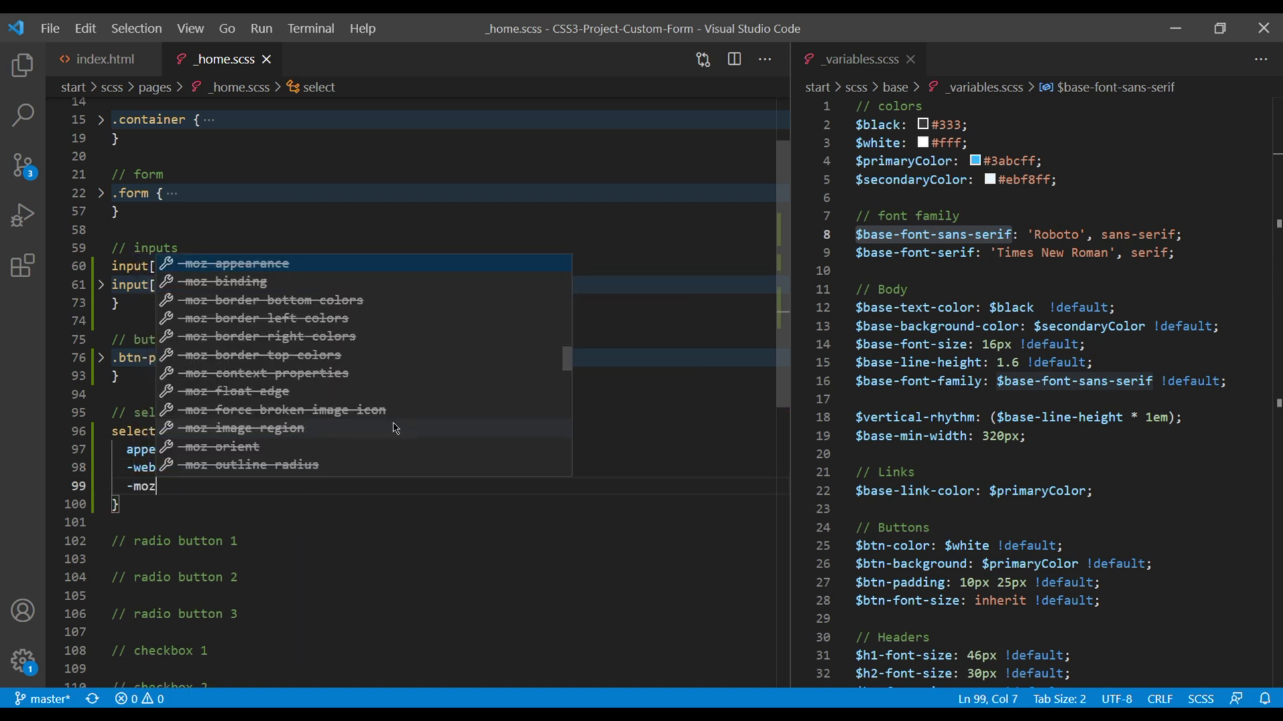
key("Return")
type("non")
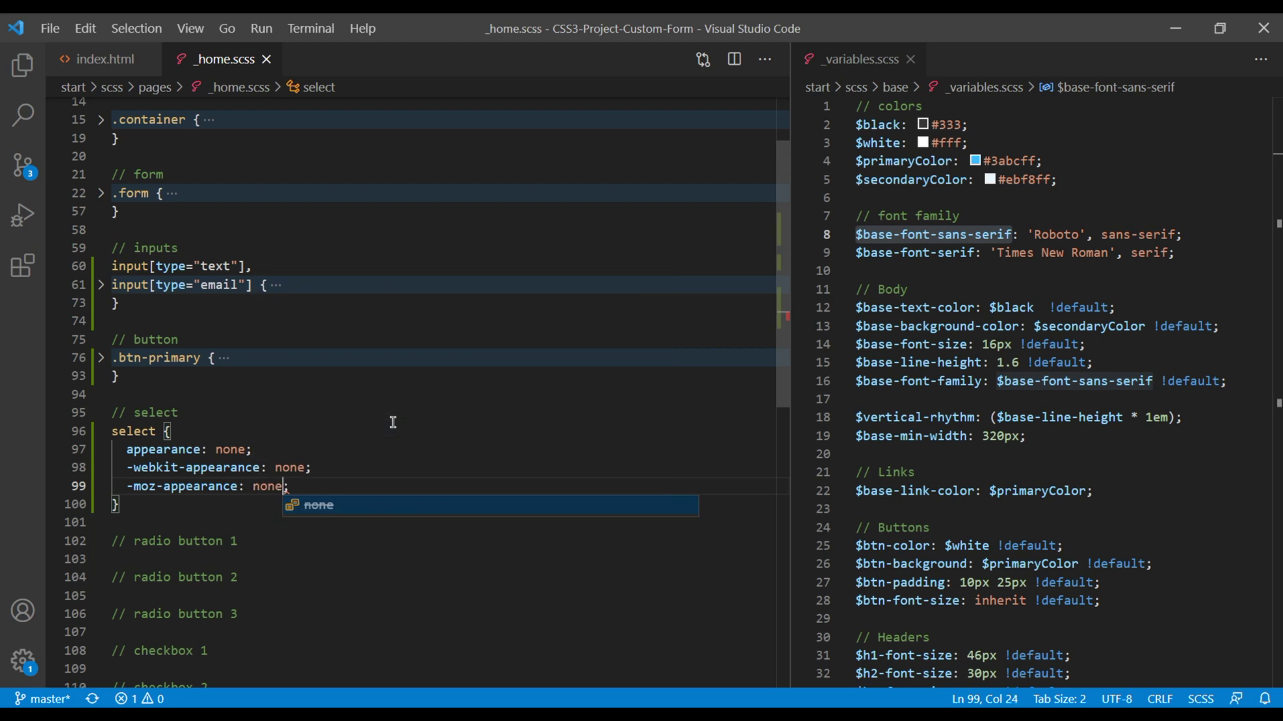
type("e")
left_click_drag(126, 467, 306, 468)
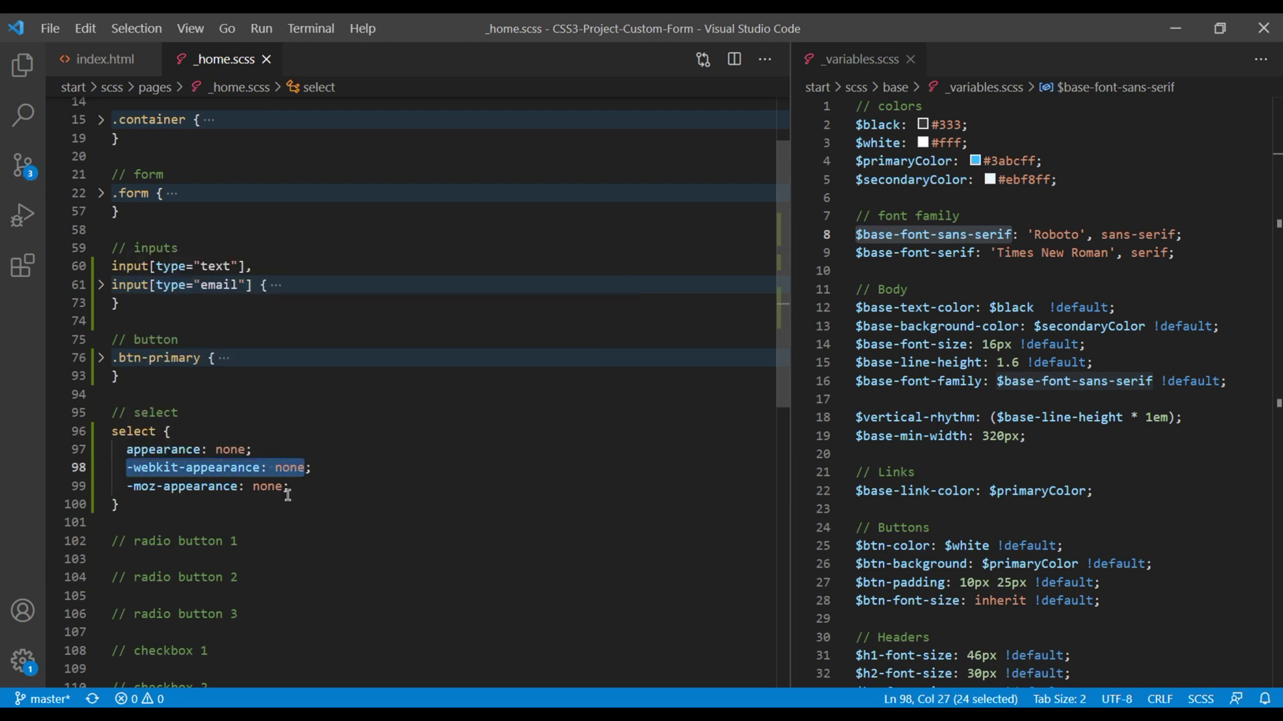
left_click_drag(139, 486, 290, 484)
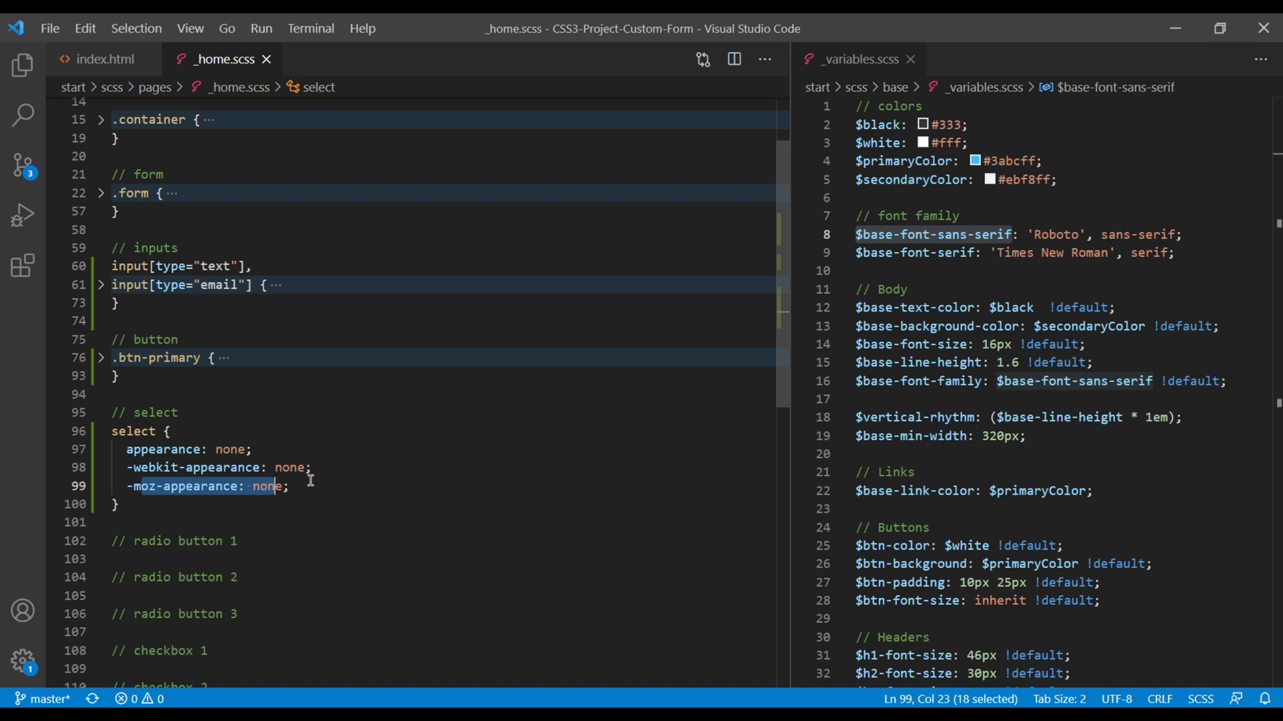
left_click(312, 486)
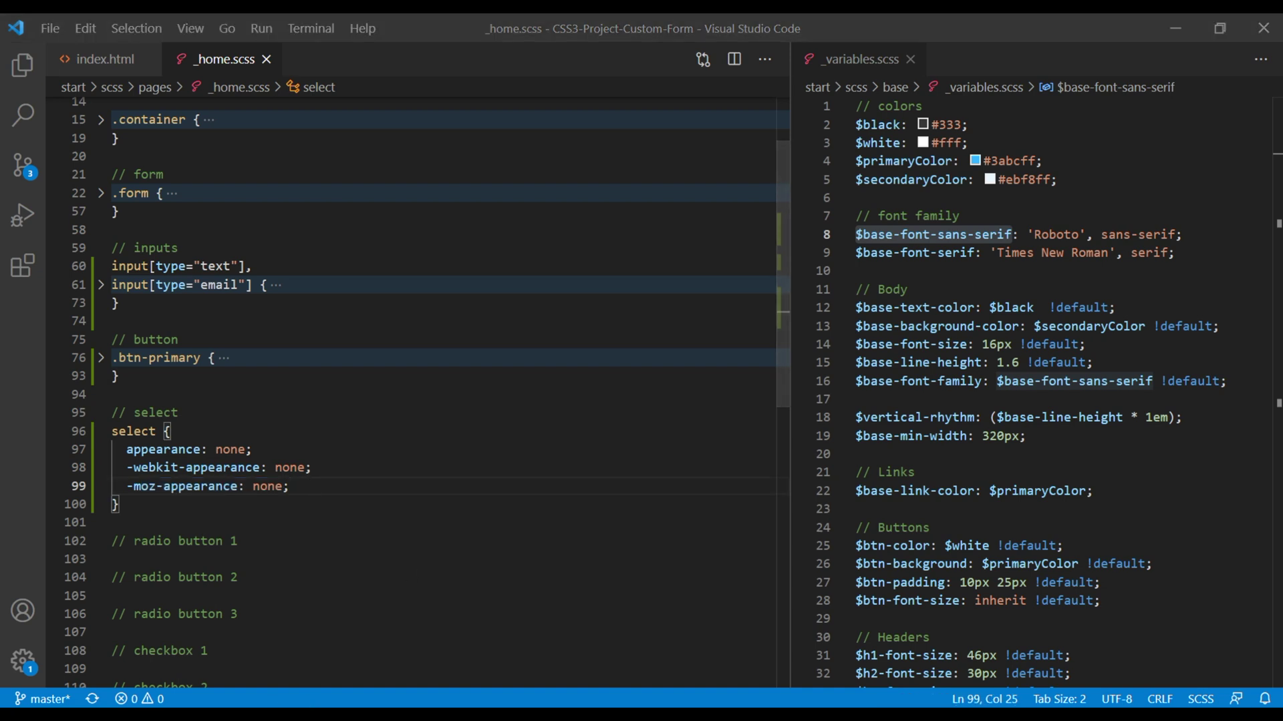
left_click(148, 662)
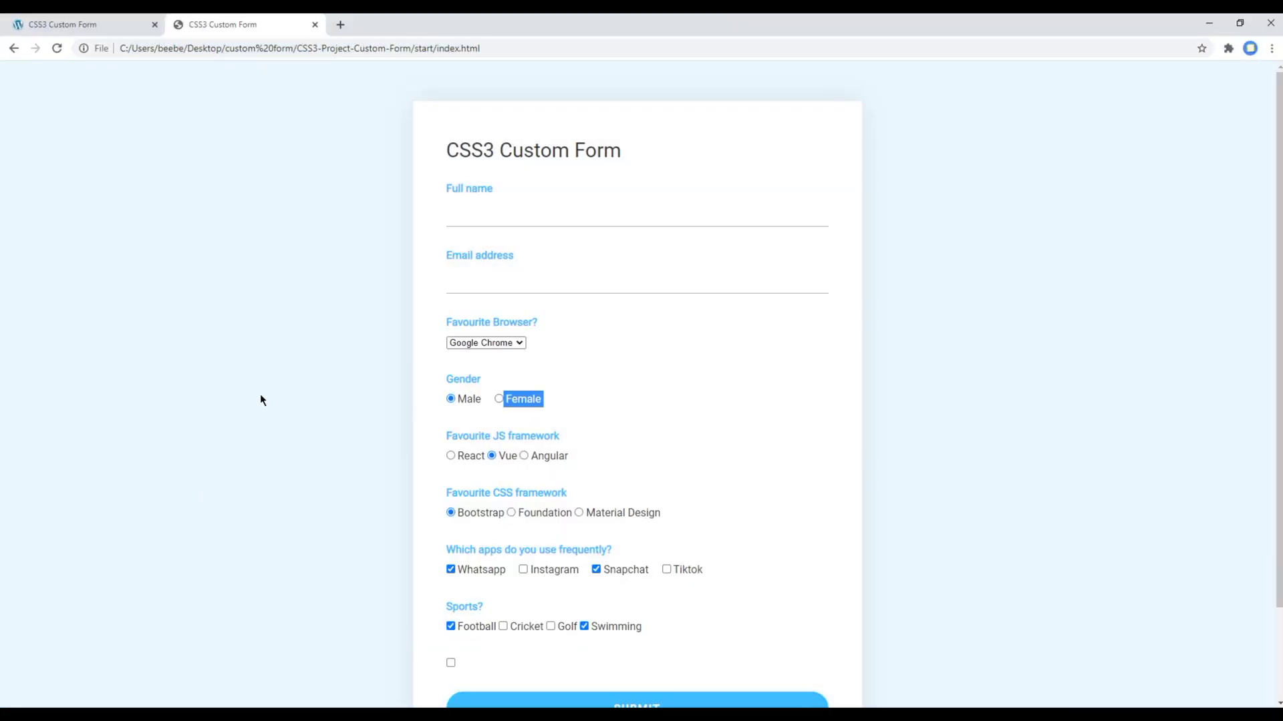
Reload the form in Chrome and Internet Explorer to compare the Favourite Browser select
key("ctrl+r")
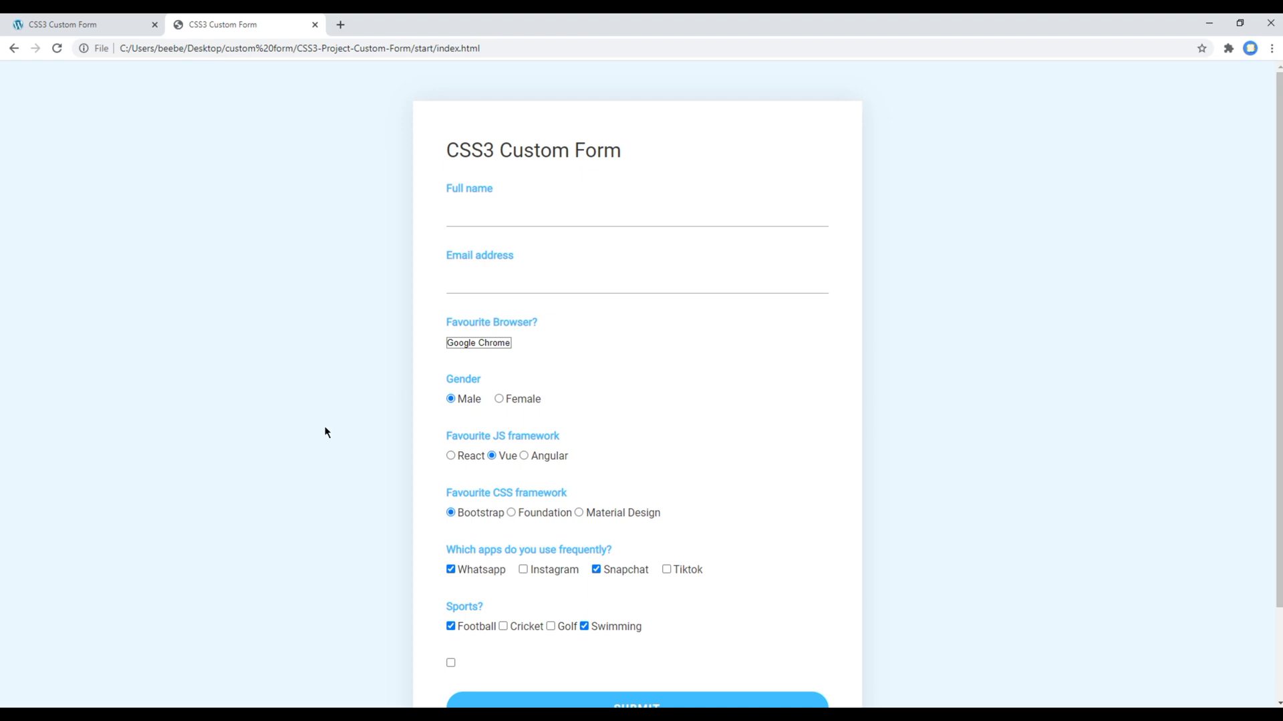
left_click(204, 645)
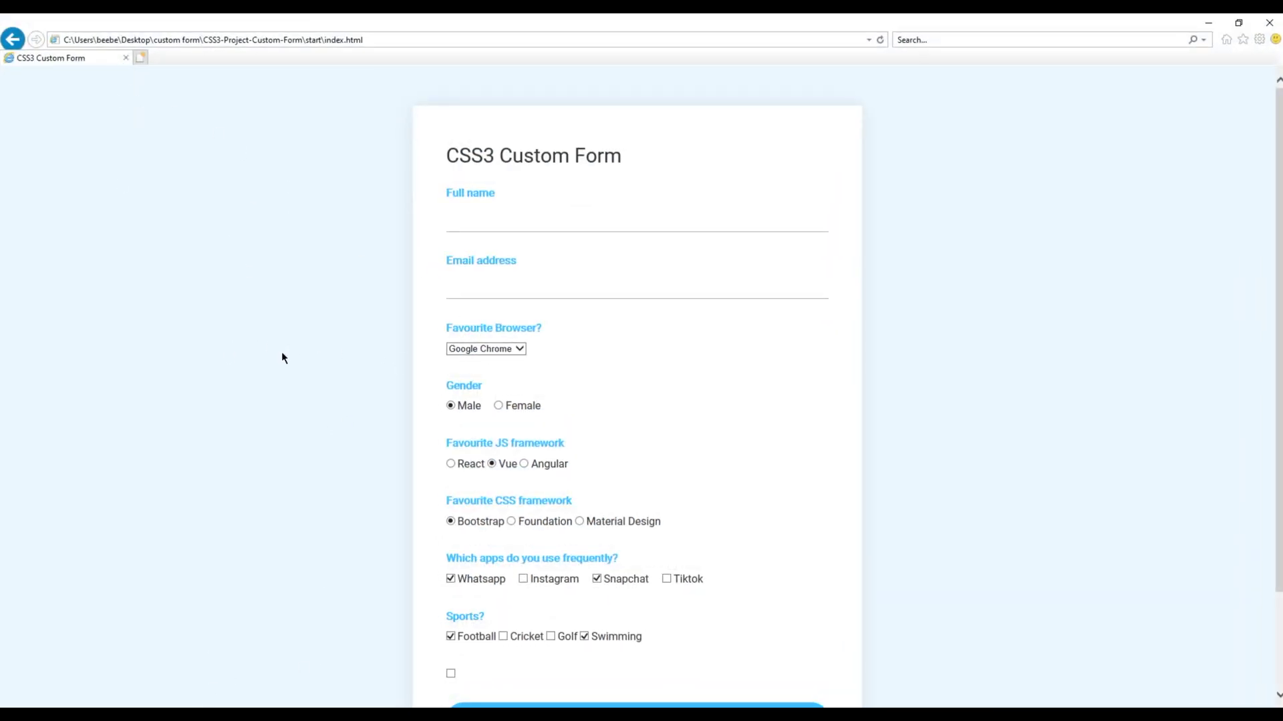
key("F5")
Nest an &::-ms-expand block with display: none inside the select rule
left_click(217, 706)
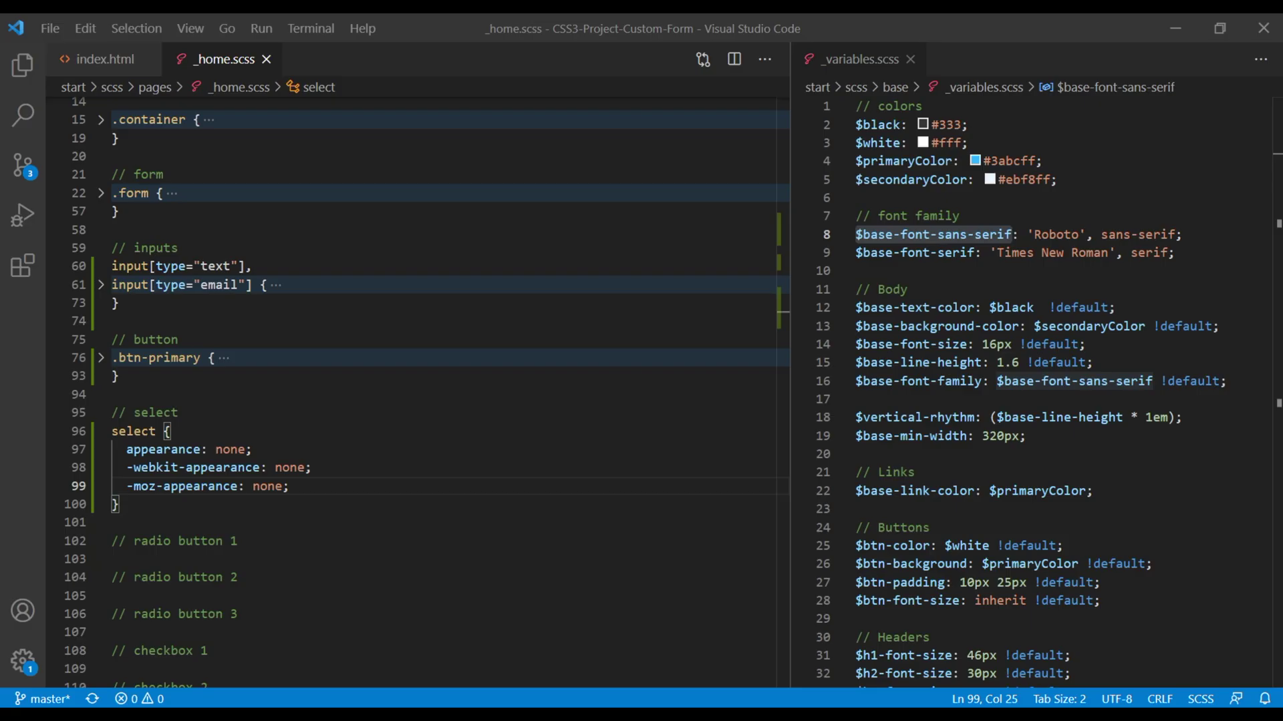
left_click(311, 487)
key("Return")
key("Return")
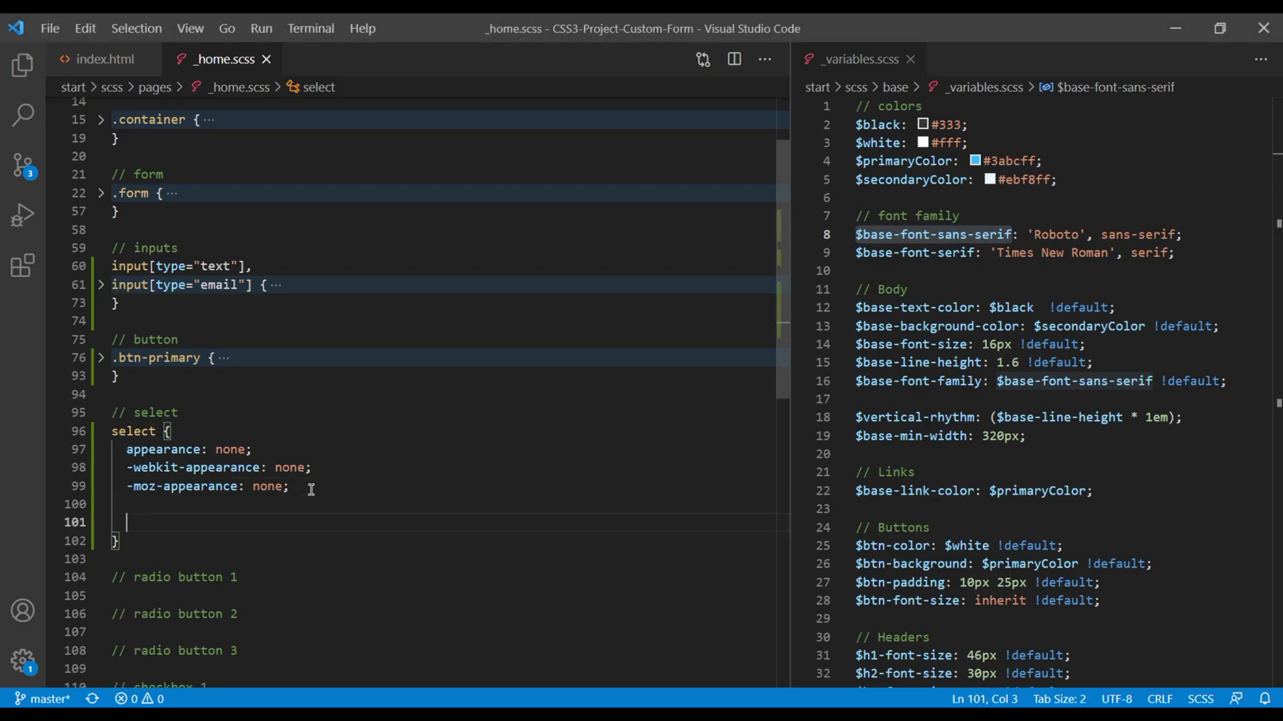
type("&::")
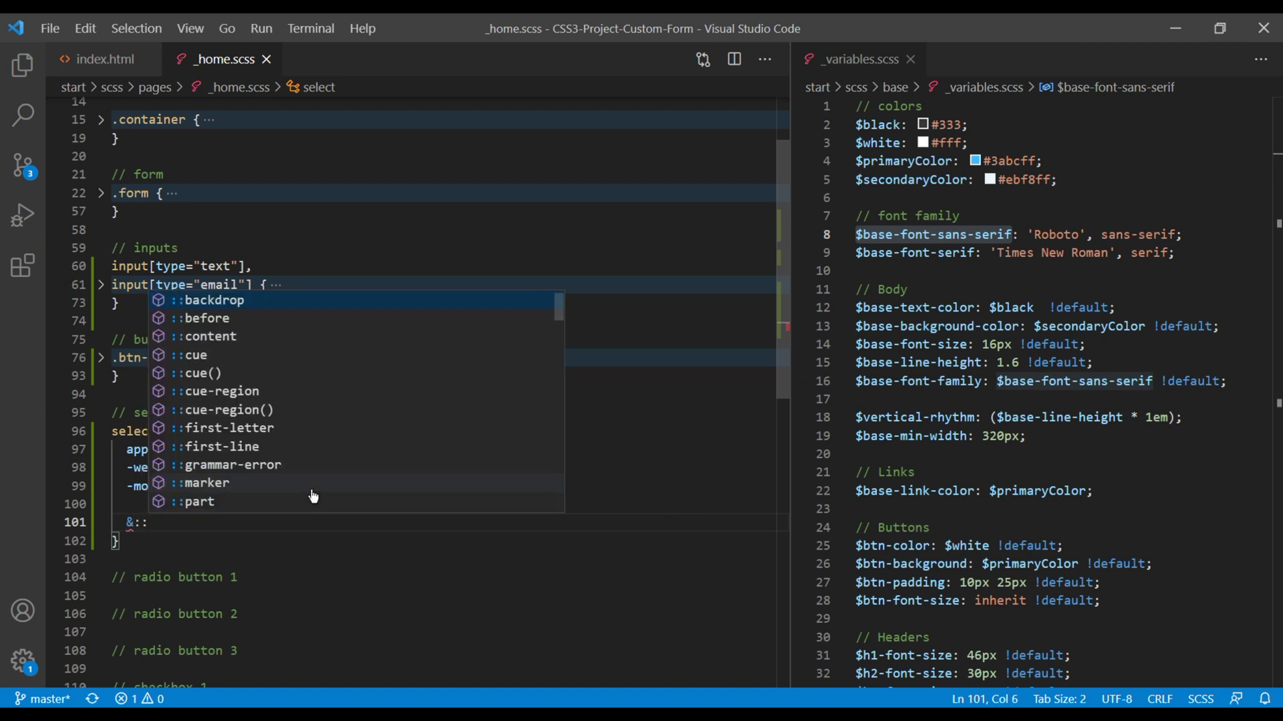
type("-")
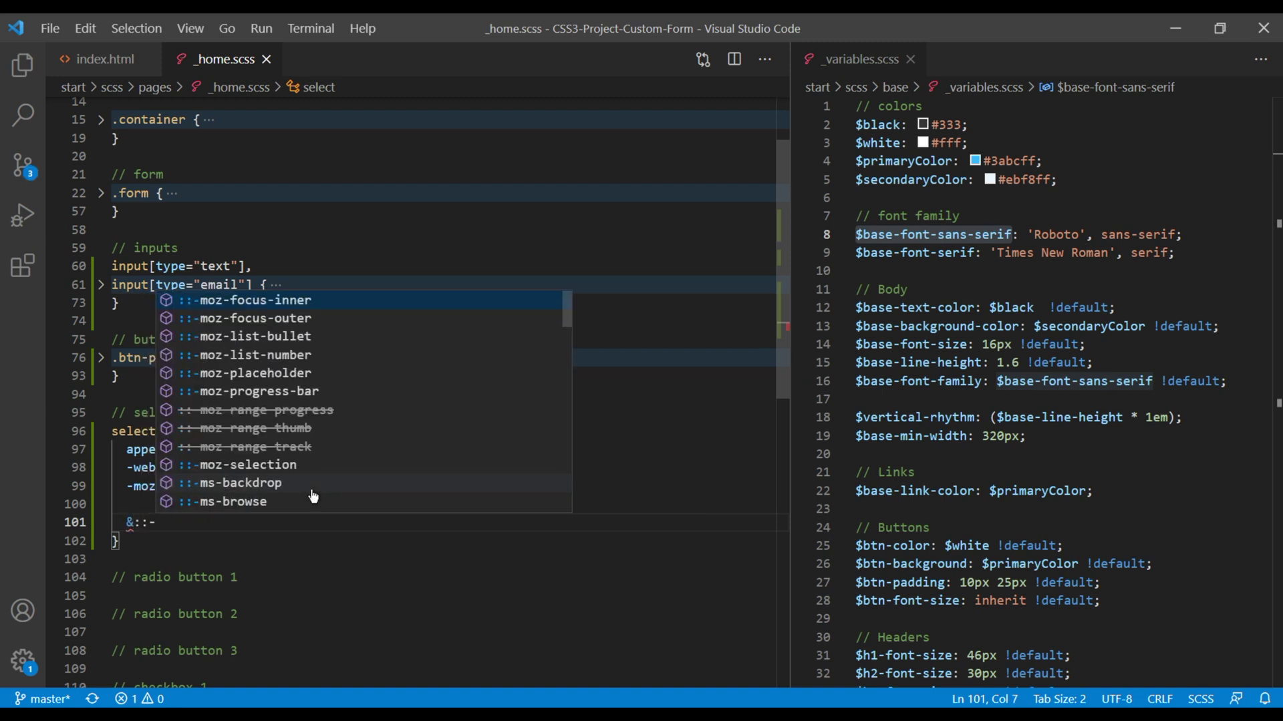
type("ms-expand ")
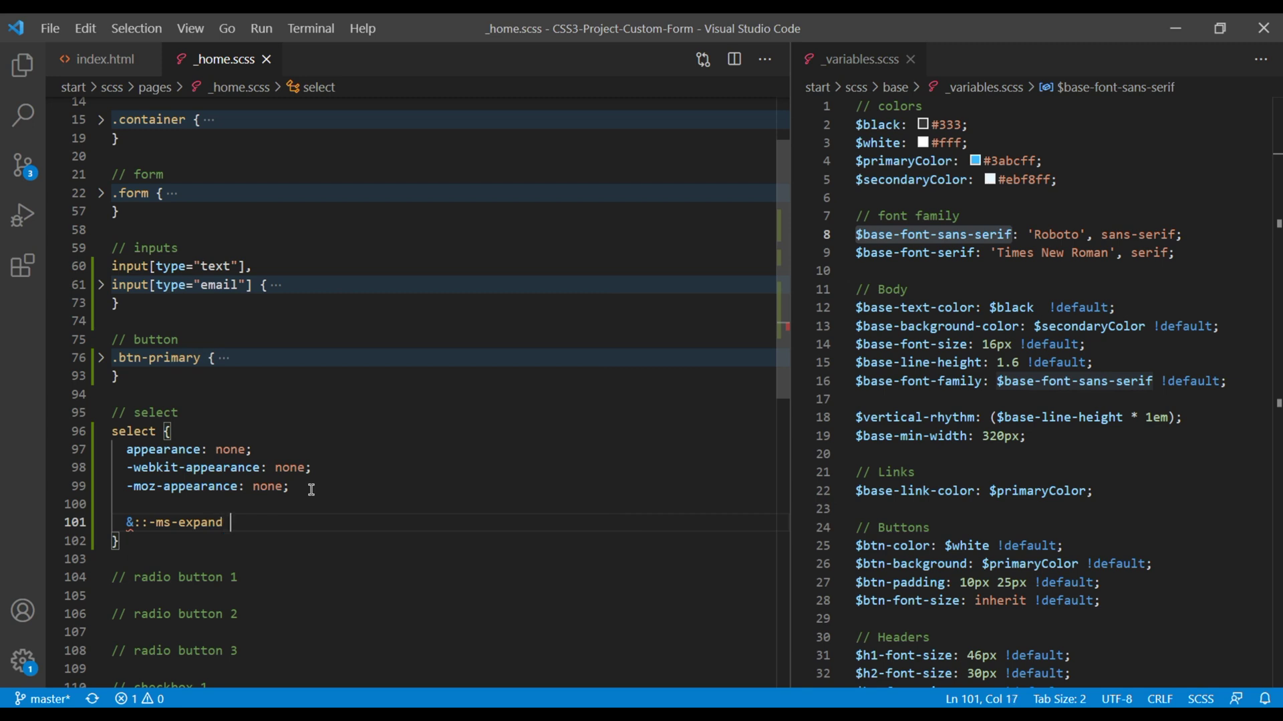
type("{")
key("Return")
type("disp")
key("Return")
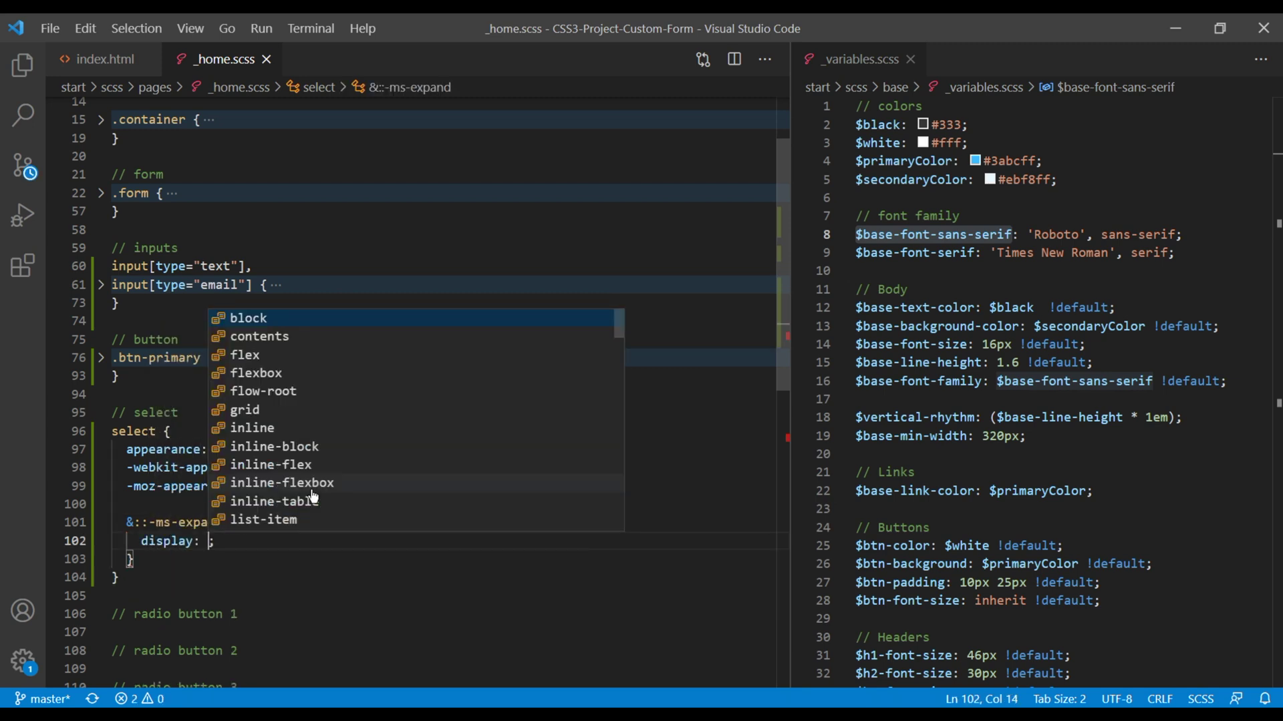
type("none")
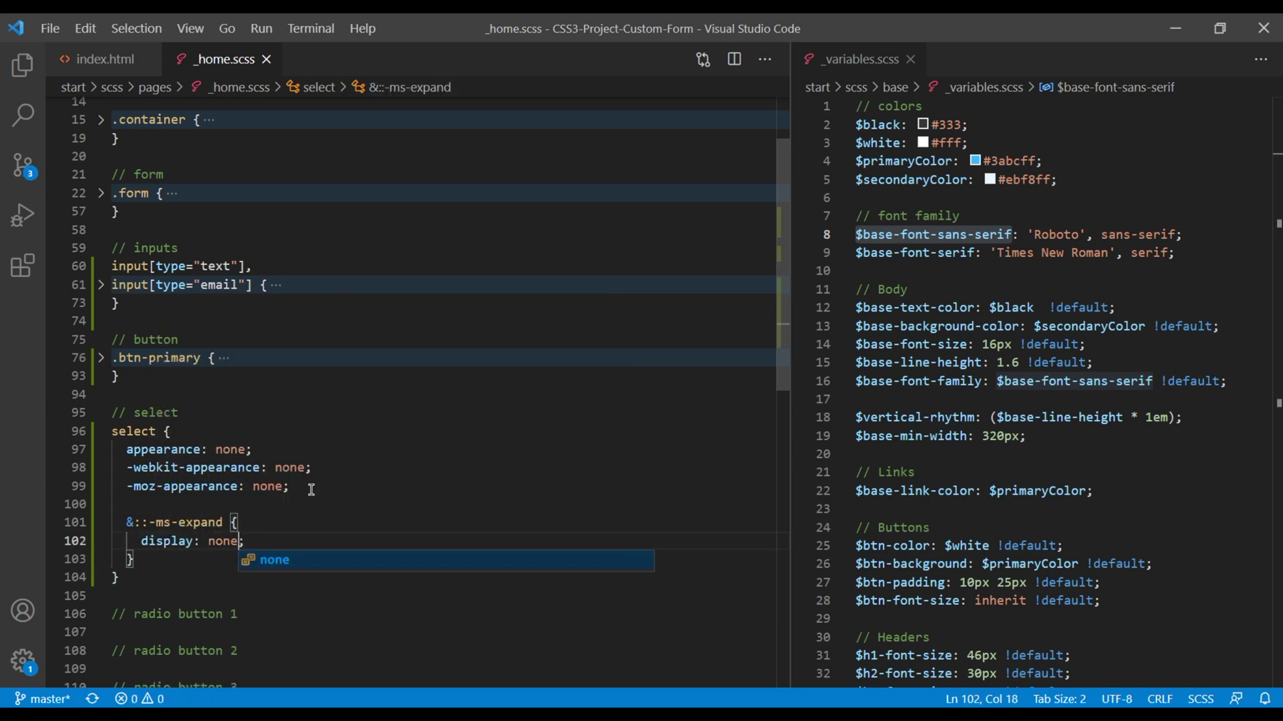
left_click(198, 562)
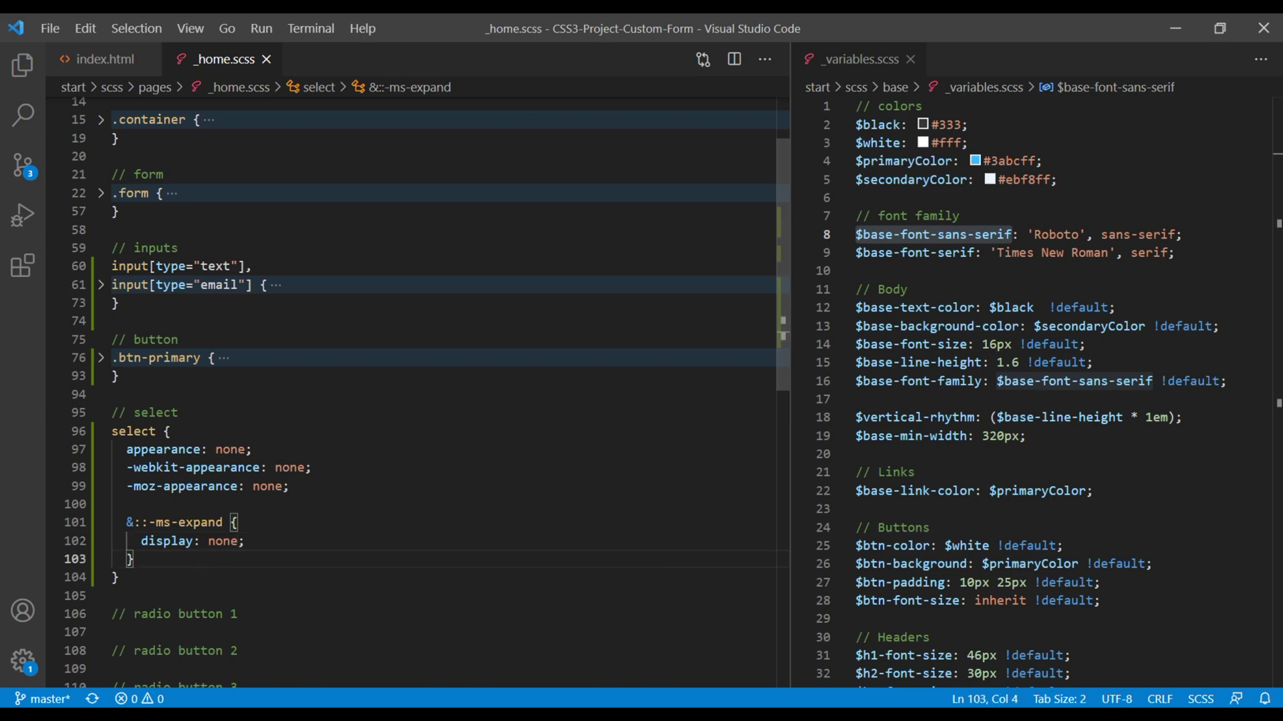
key("alt+Tab")
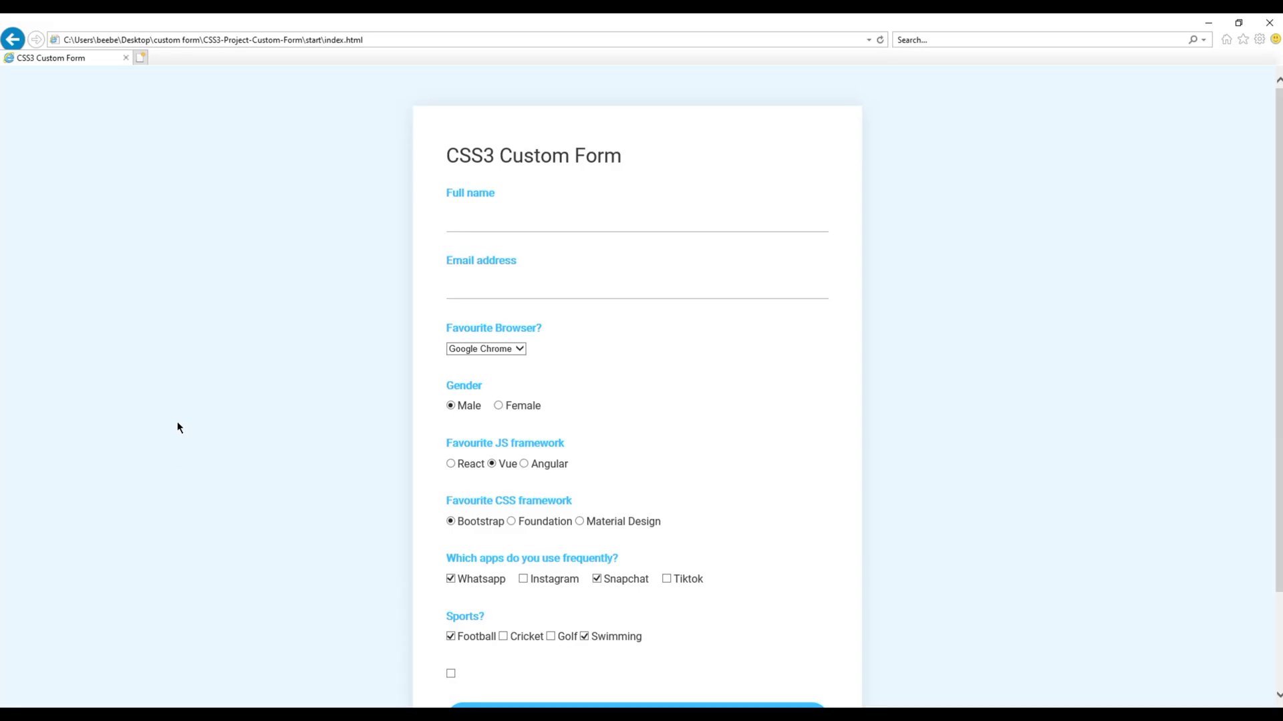
key("F5")
key("alt+Tab")
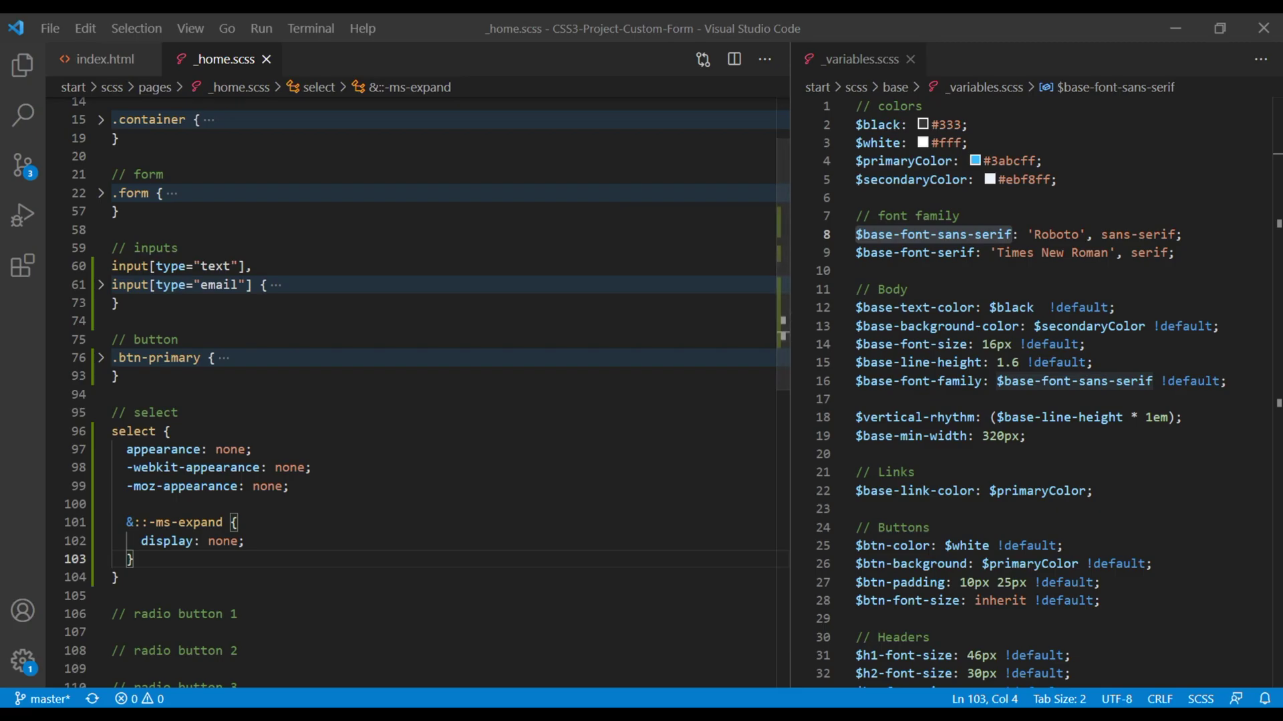
Check the reference form, then add font: 16px/1.6 $base-font-sans-serif to select
key("alt+Tab")
left_click(90, 17)
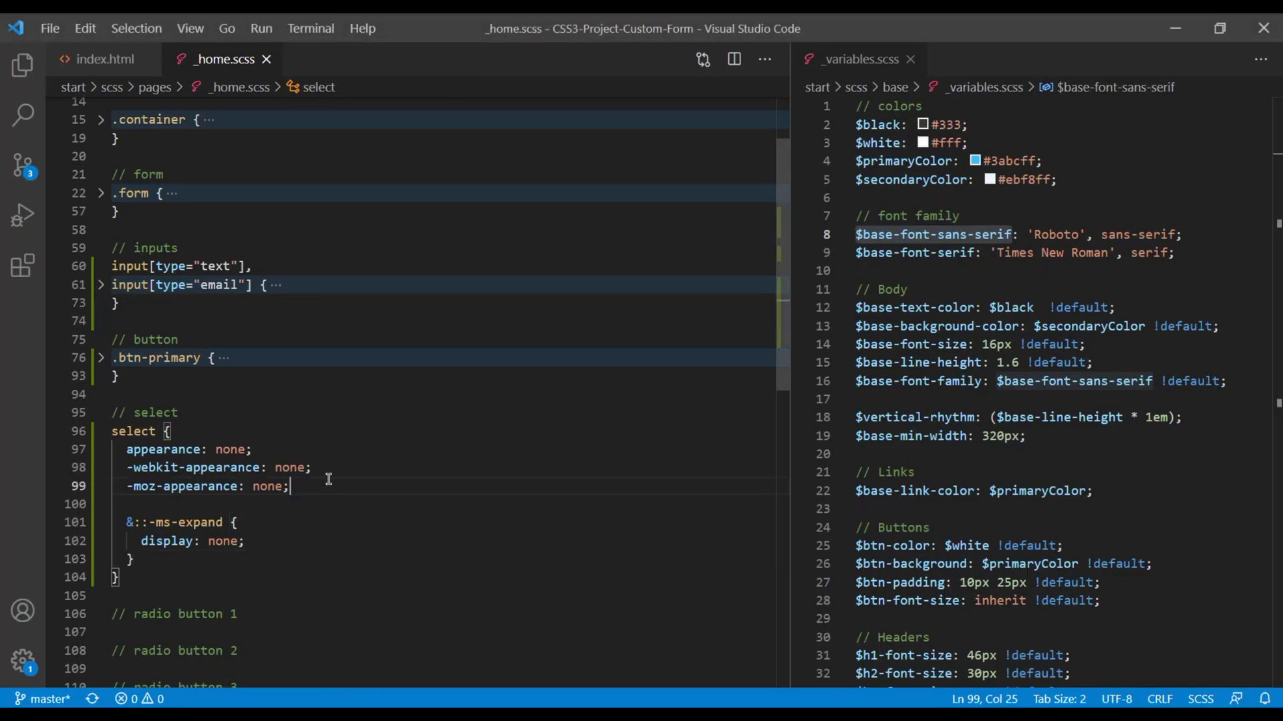
key("Return")
type("font")
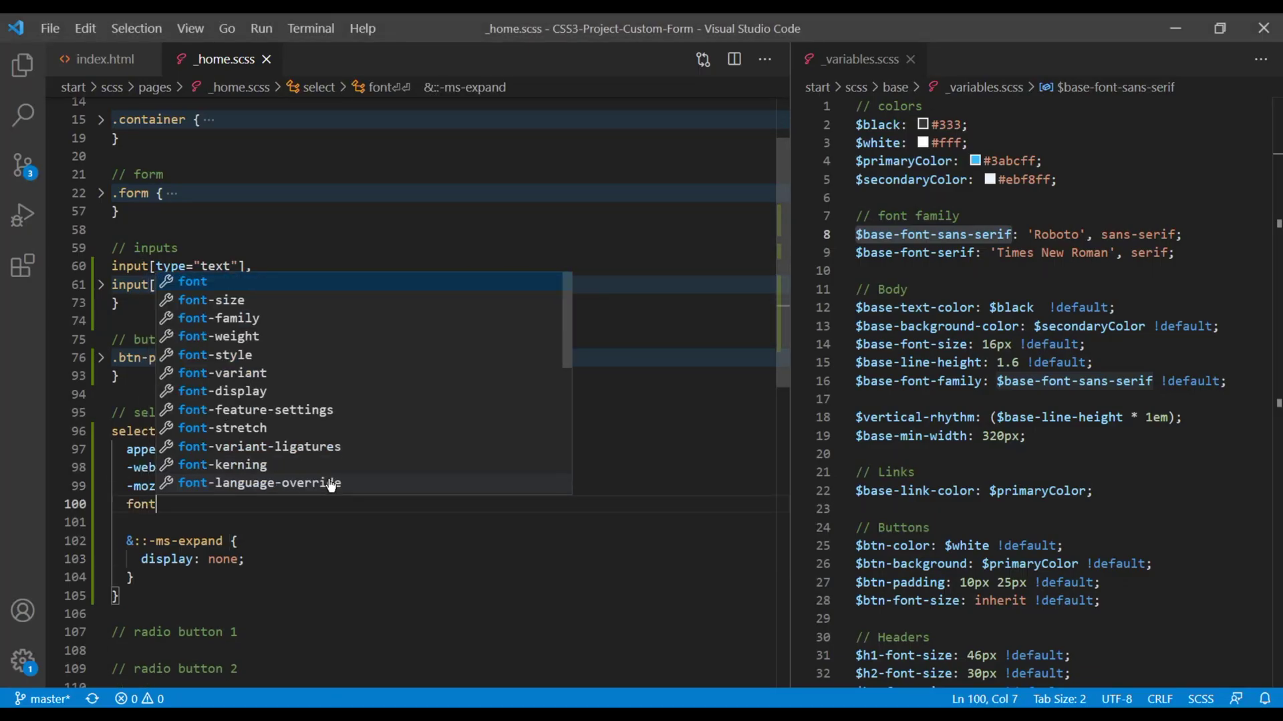
type(": 1")
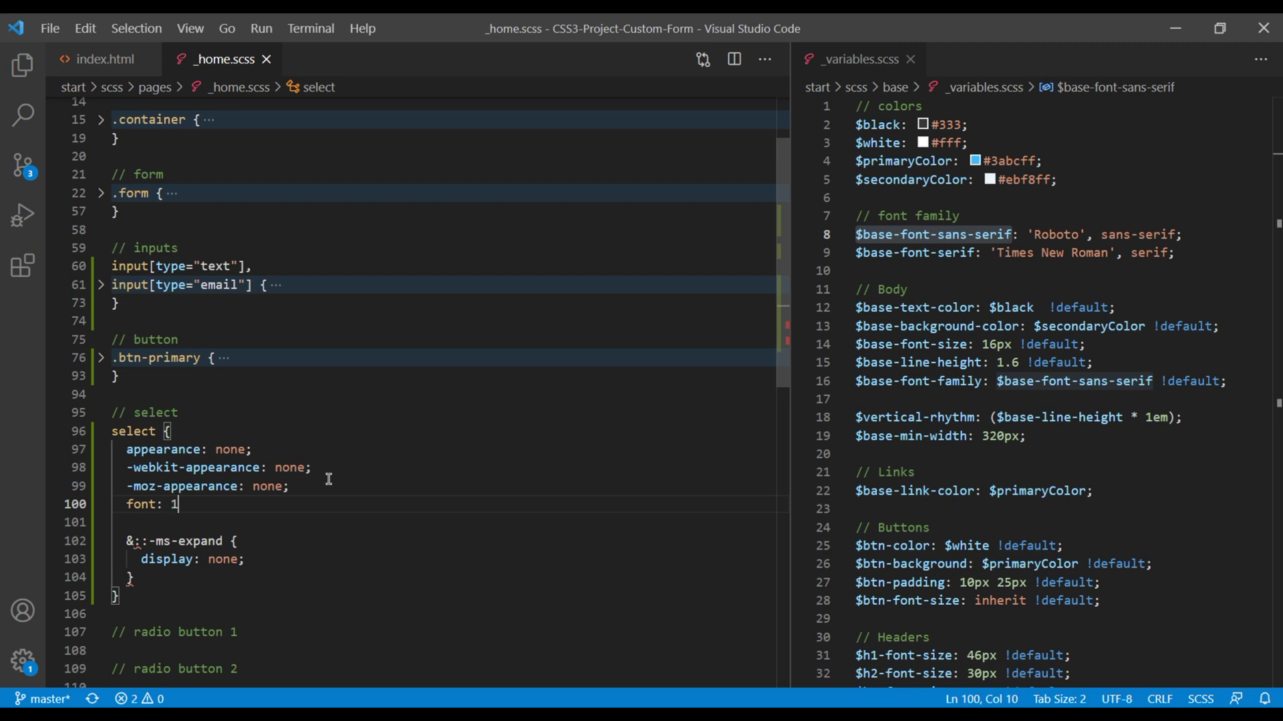
type("6px")
type("/1.6")
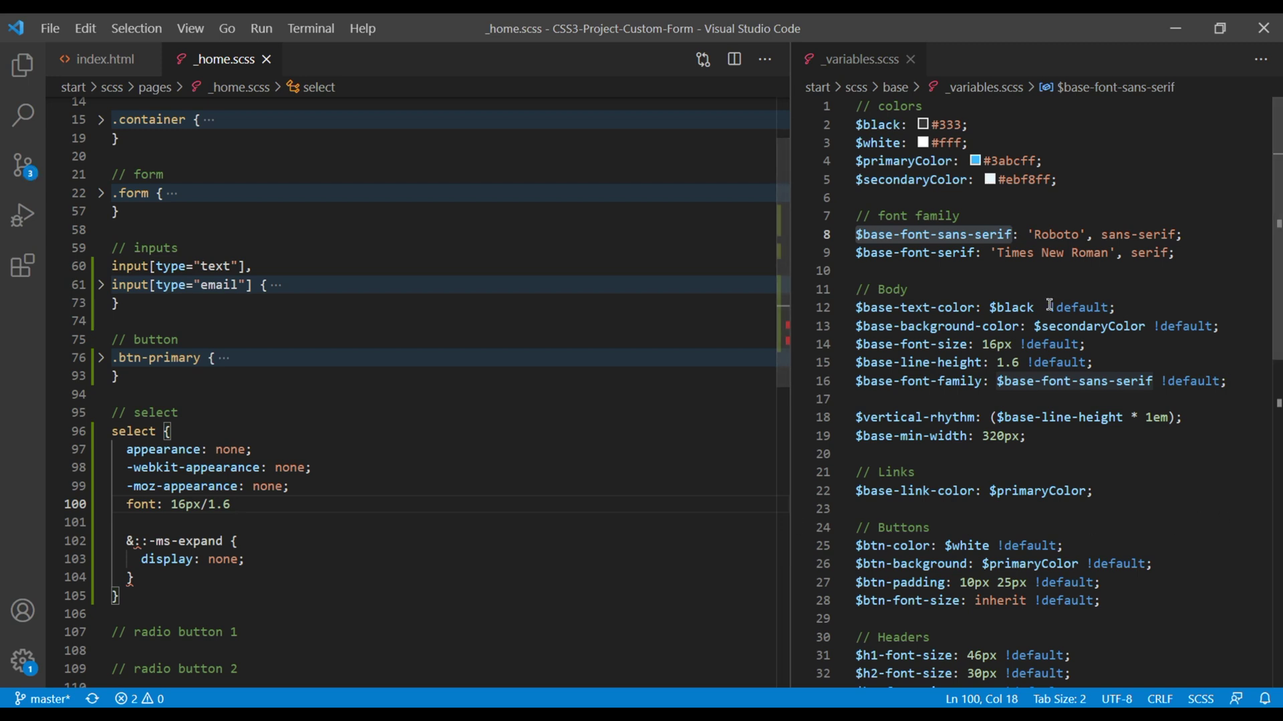
left_click_drag(1013, 234, 855, 239)
key("ctrl+c")
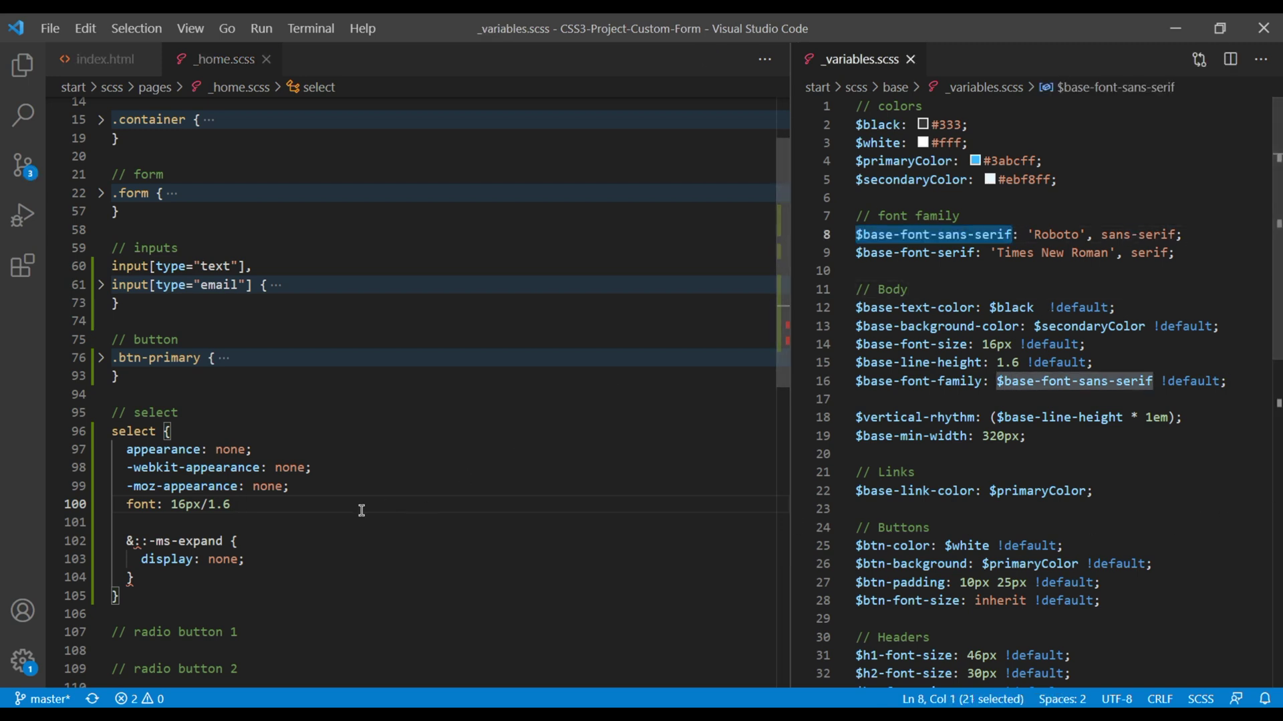
left_click(290, 499)
key("ctrl+v")
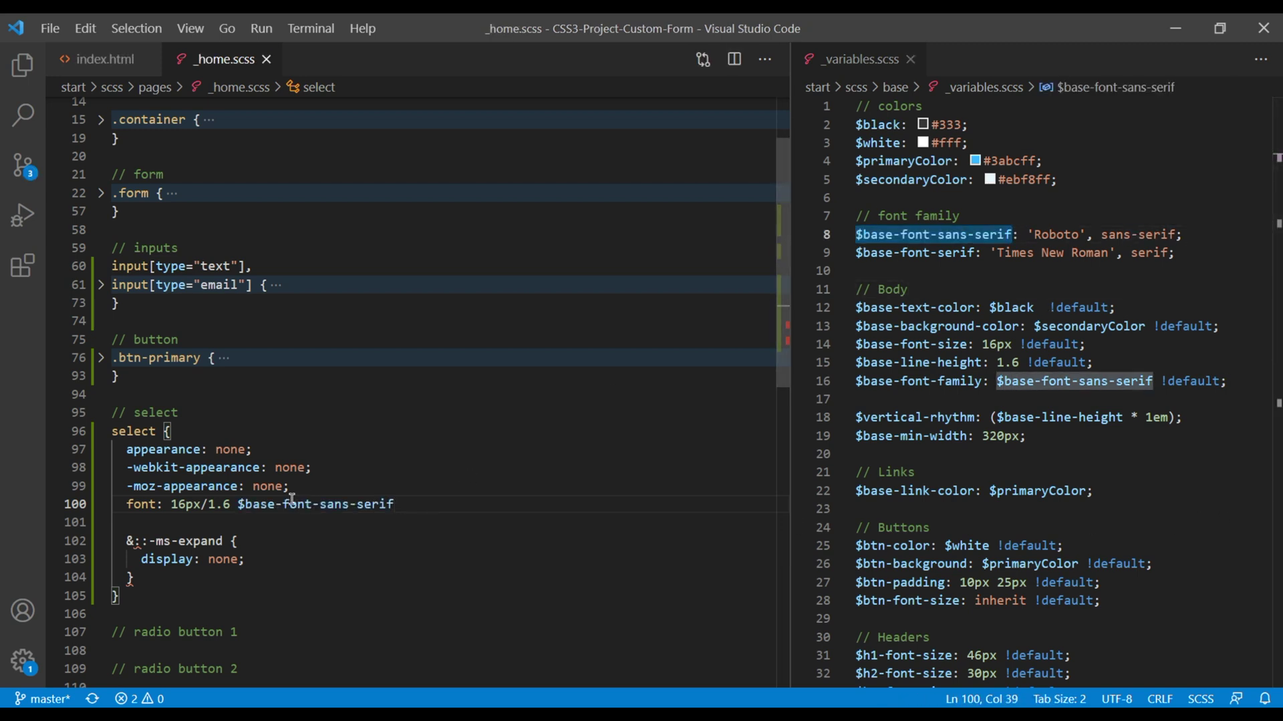
type(";")
Add background: $secondaryColor and color: $black to the select rule
key("Return")
type("backgro")
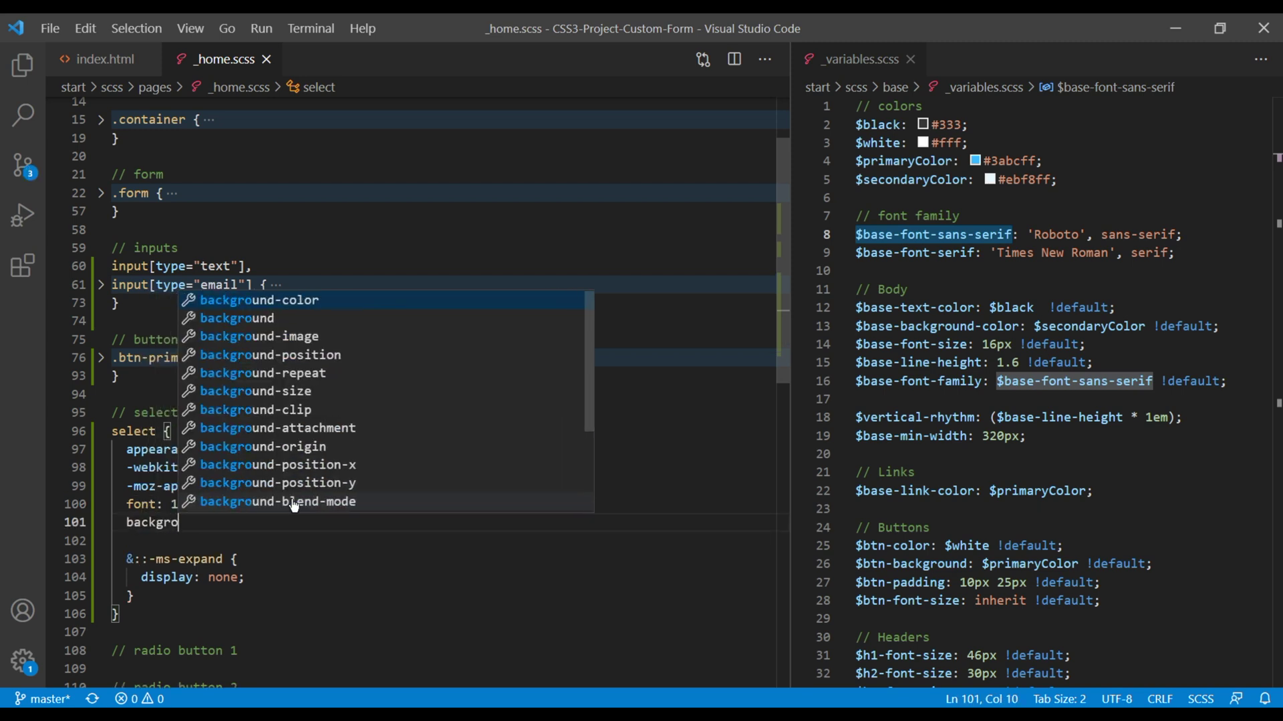
type("und")
key("Return")
type("$")
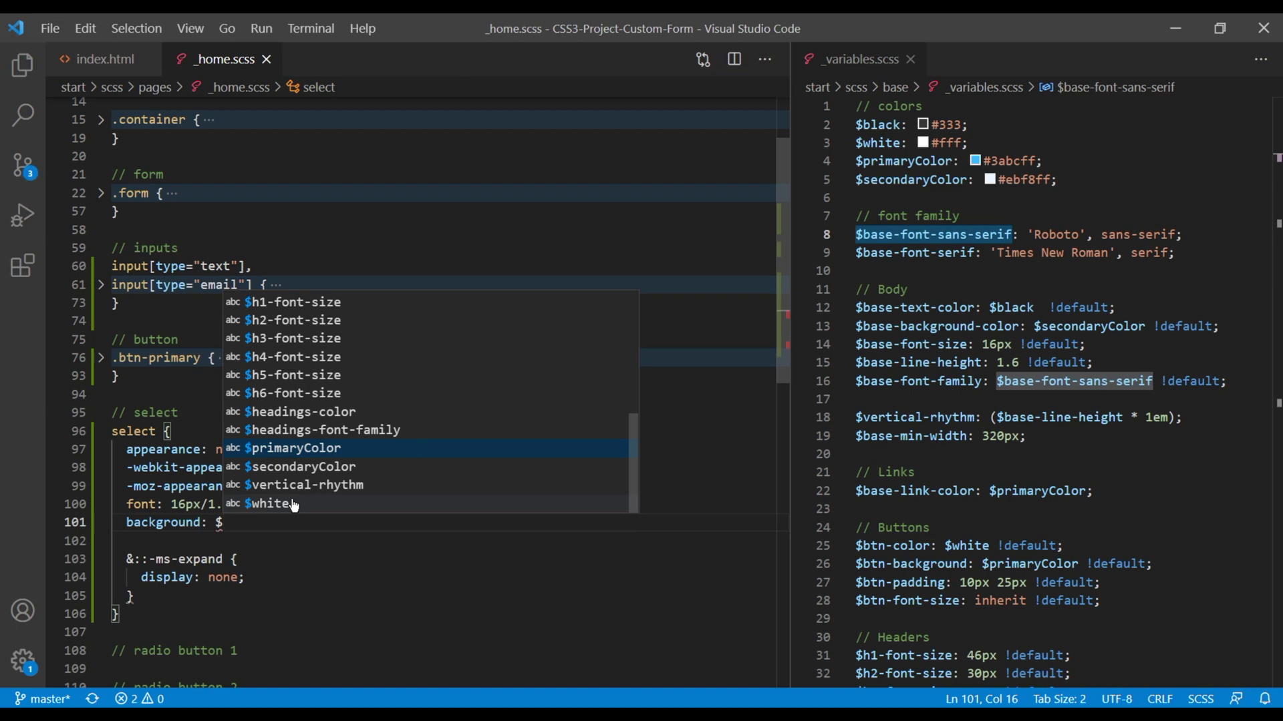
type("s")
key("Return")
type(";")
key("Return")
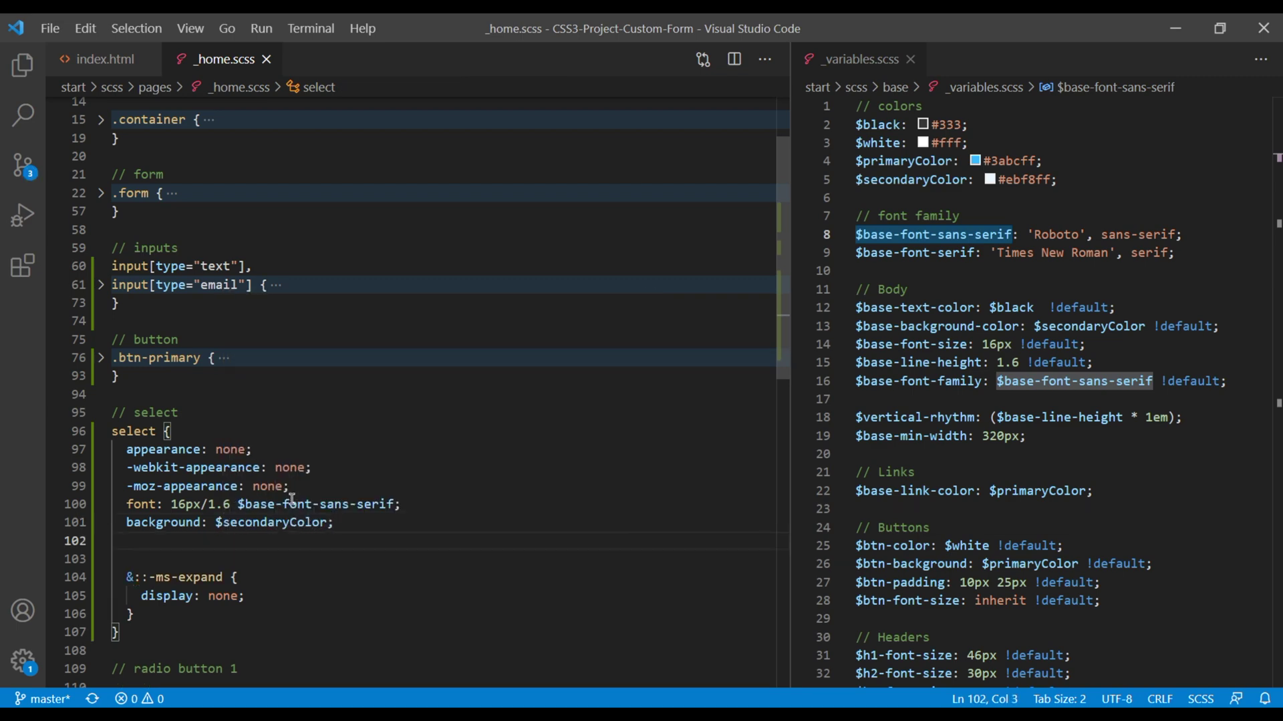
type("color")
key("Return")
type("$b")
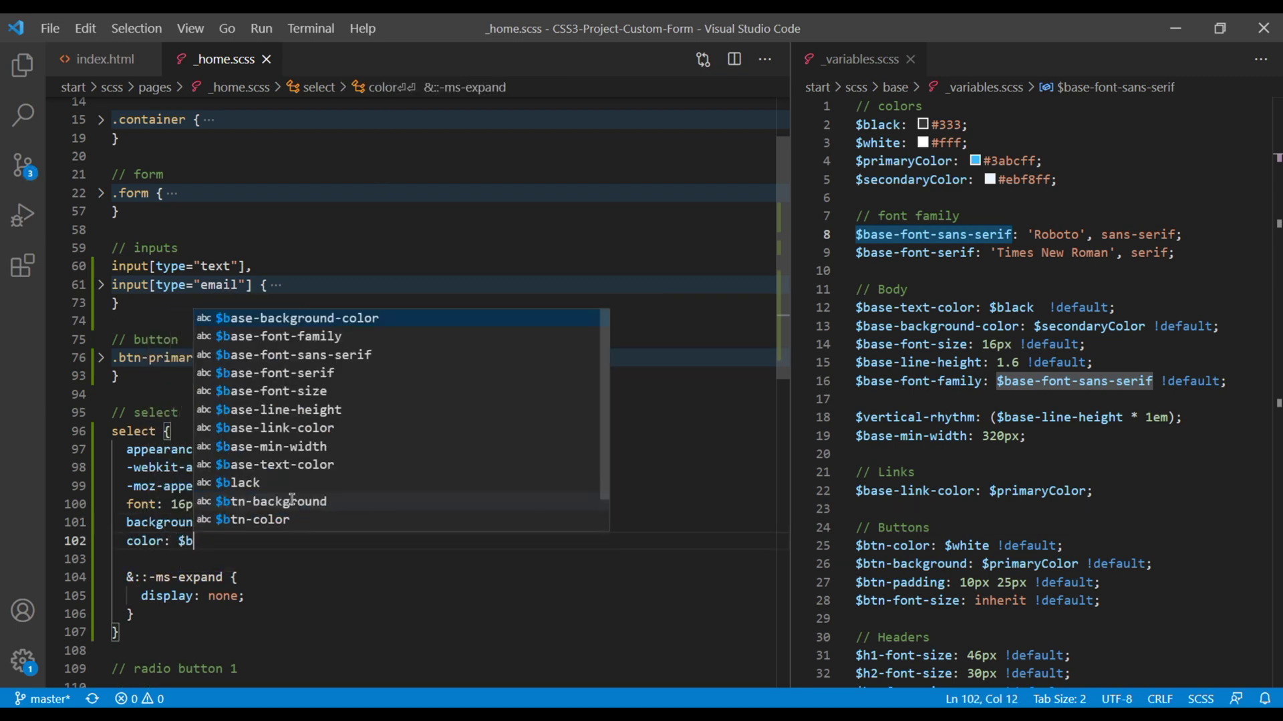
type("la")
key("Return")
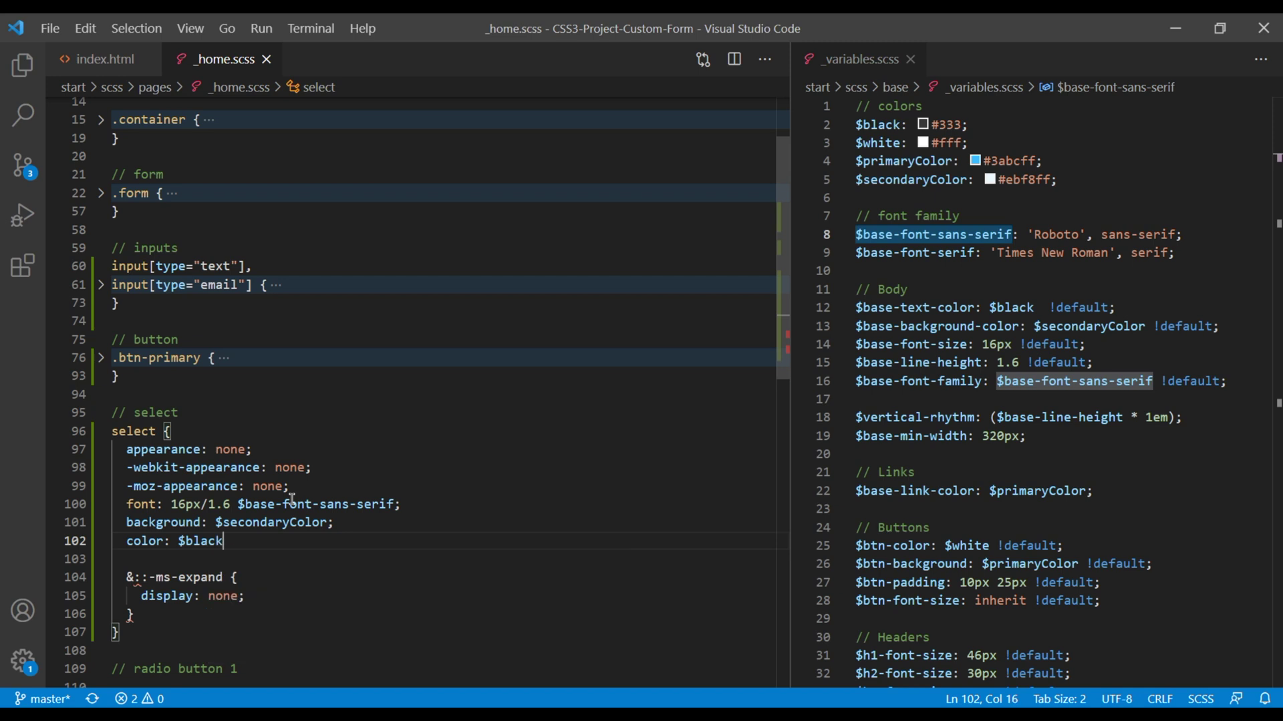
type(";")
Add border: 1px solid darken($secondaryColor, 15%) to the select rule
key("Return")
type("border")
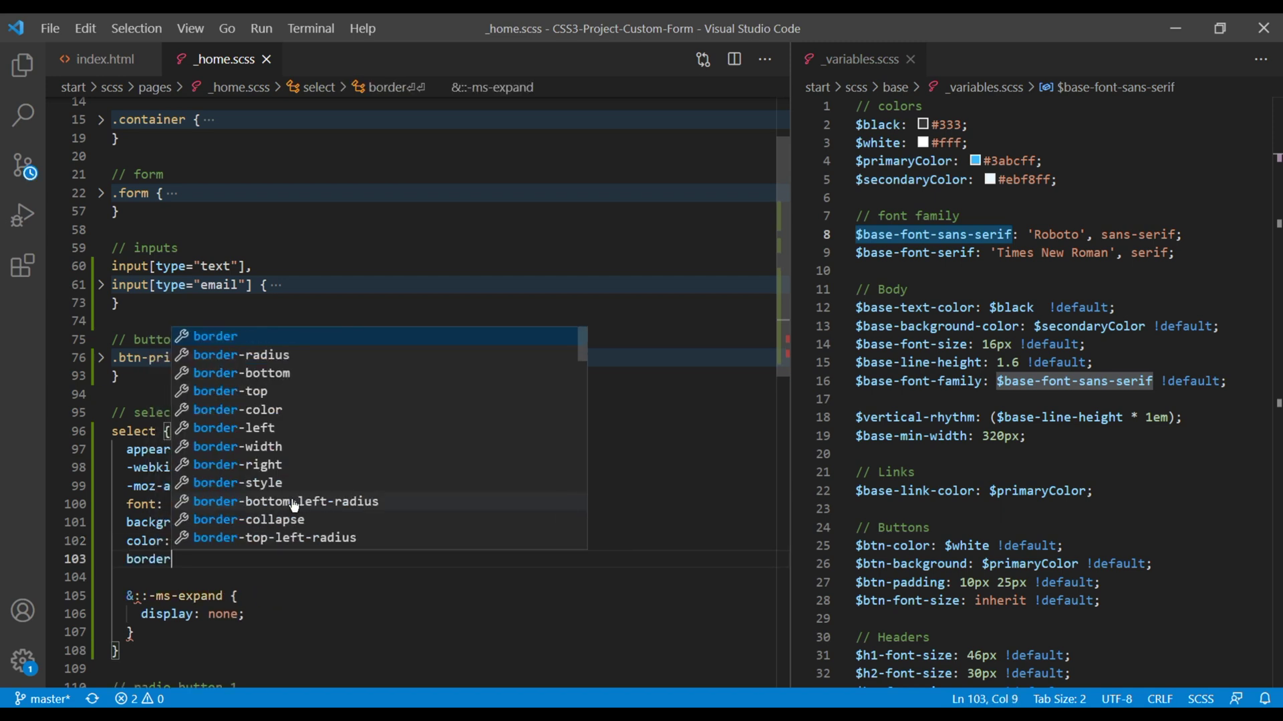
type(": 1px solid")
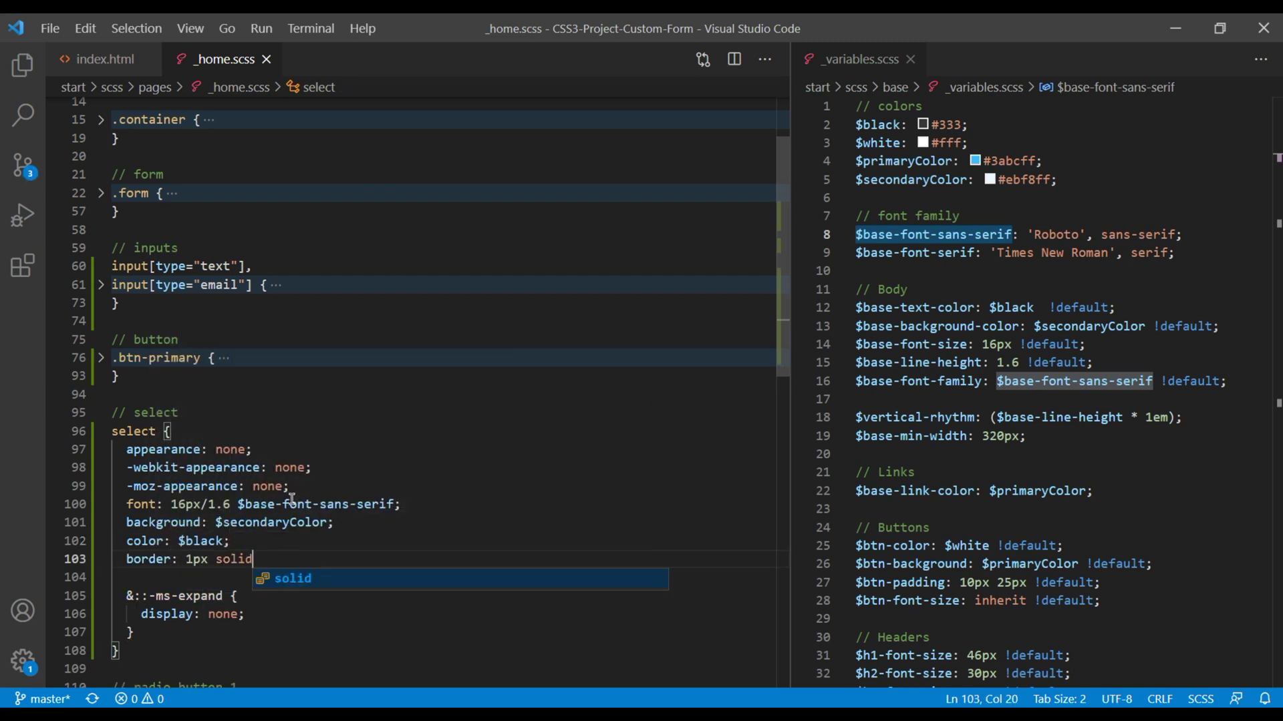
type(" darken")
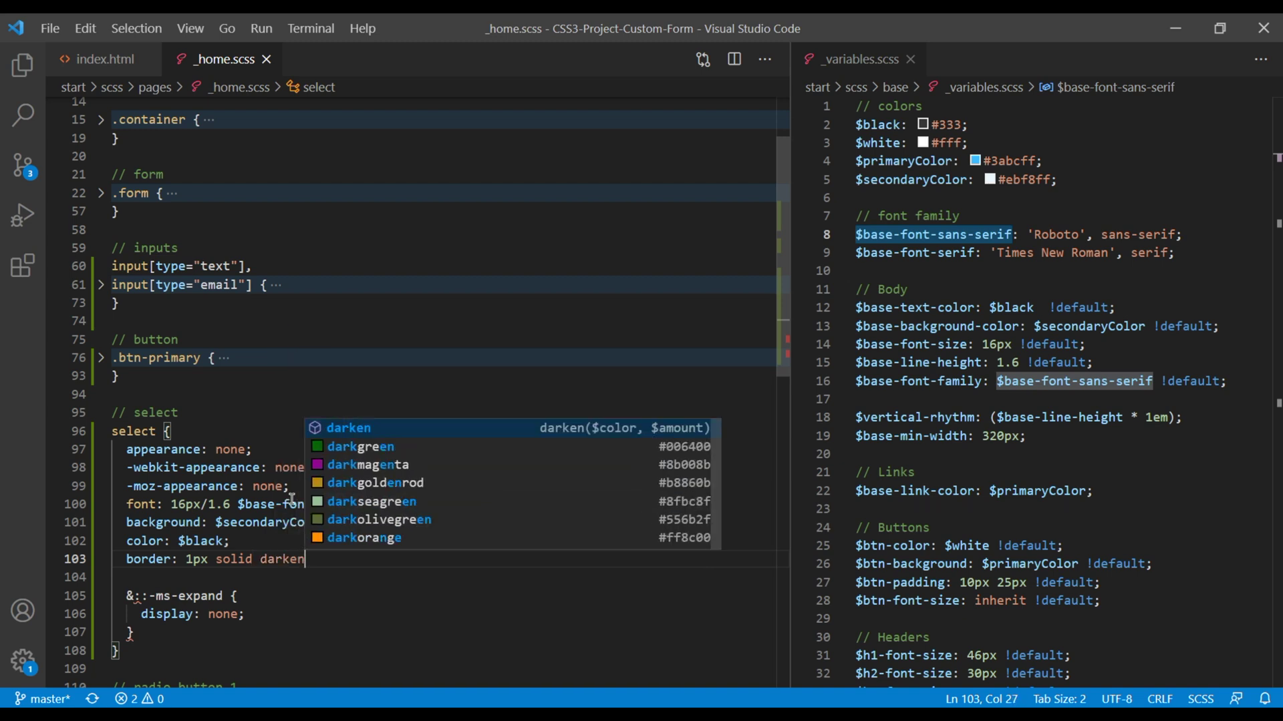
type("(")
key("End")
type(";")
key("Left")
key("Left")
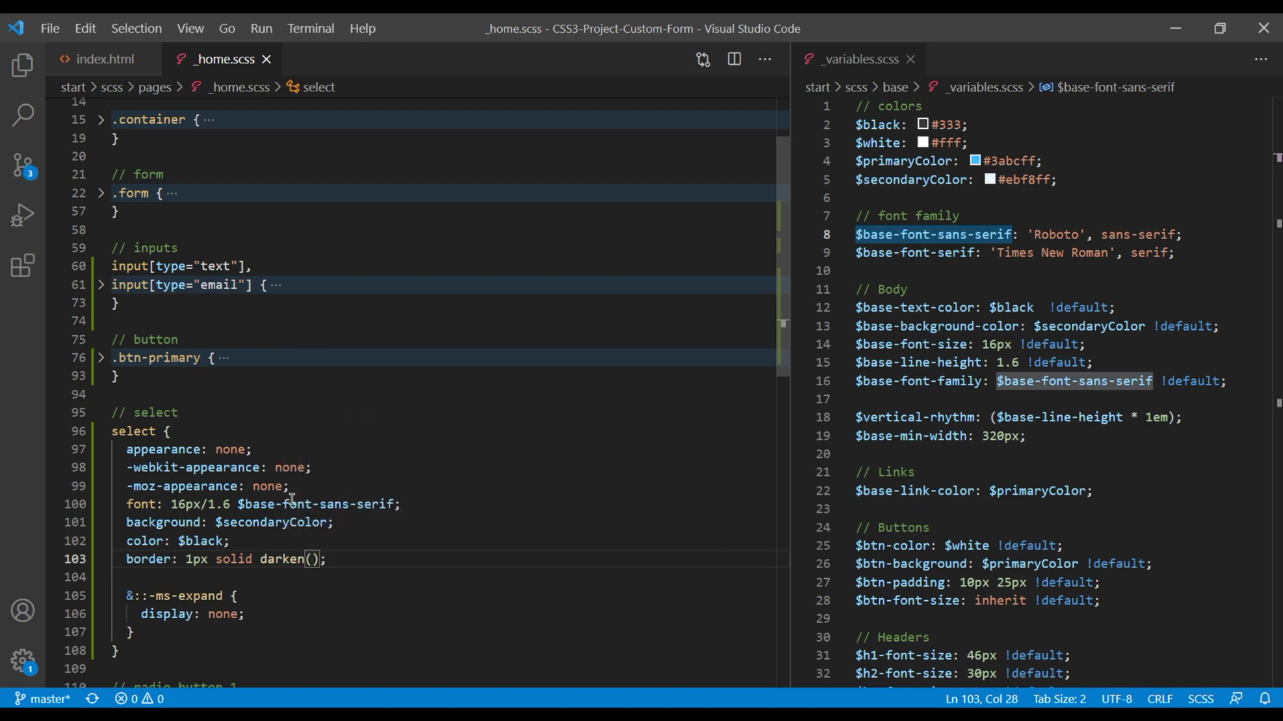
type("$s")
key("Return")
type(", 1")
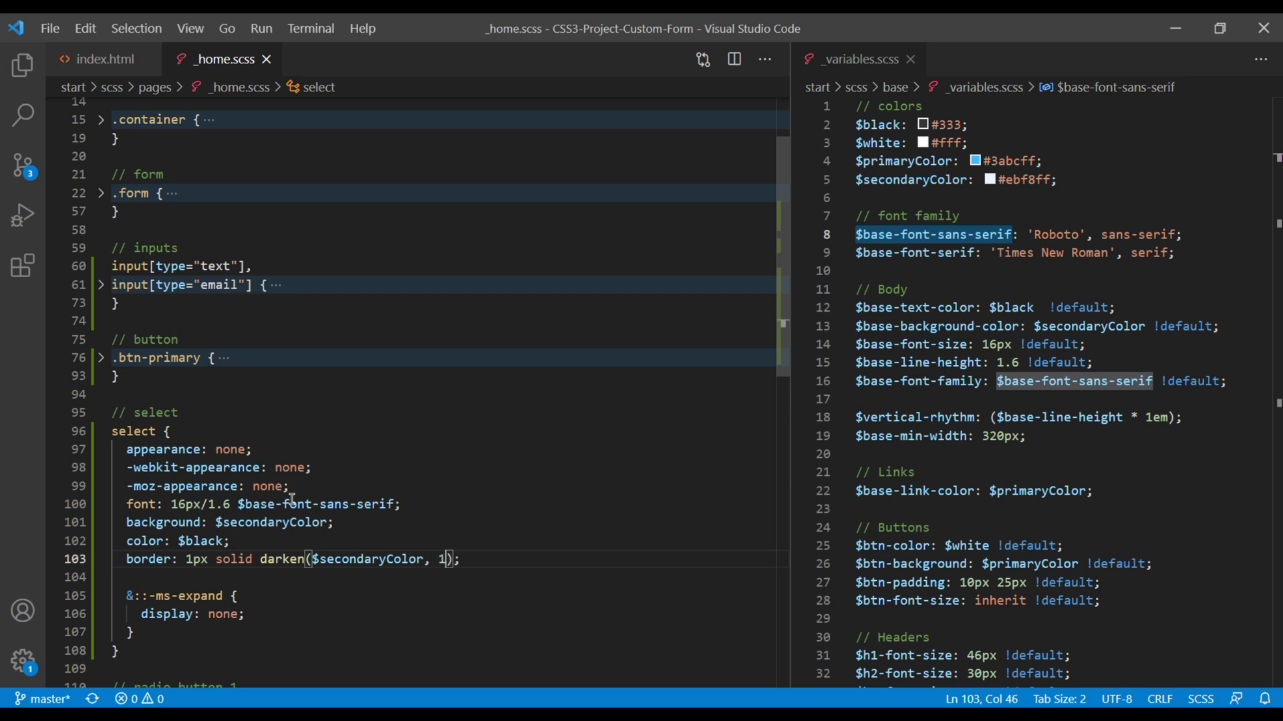
type("5%")
key("alt+Tab")
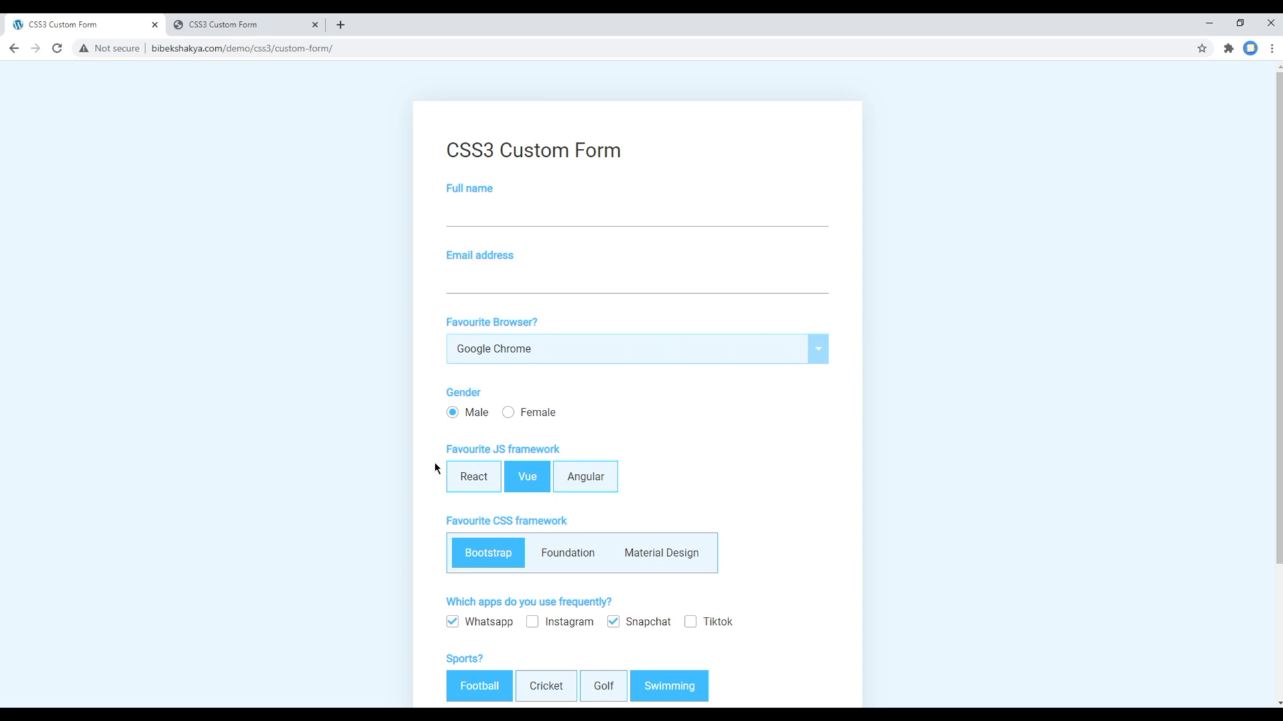
Add width: 100% and height: 100% to the select rule via Emmet abbreviations
key("alt+Tab")
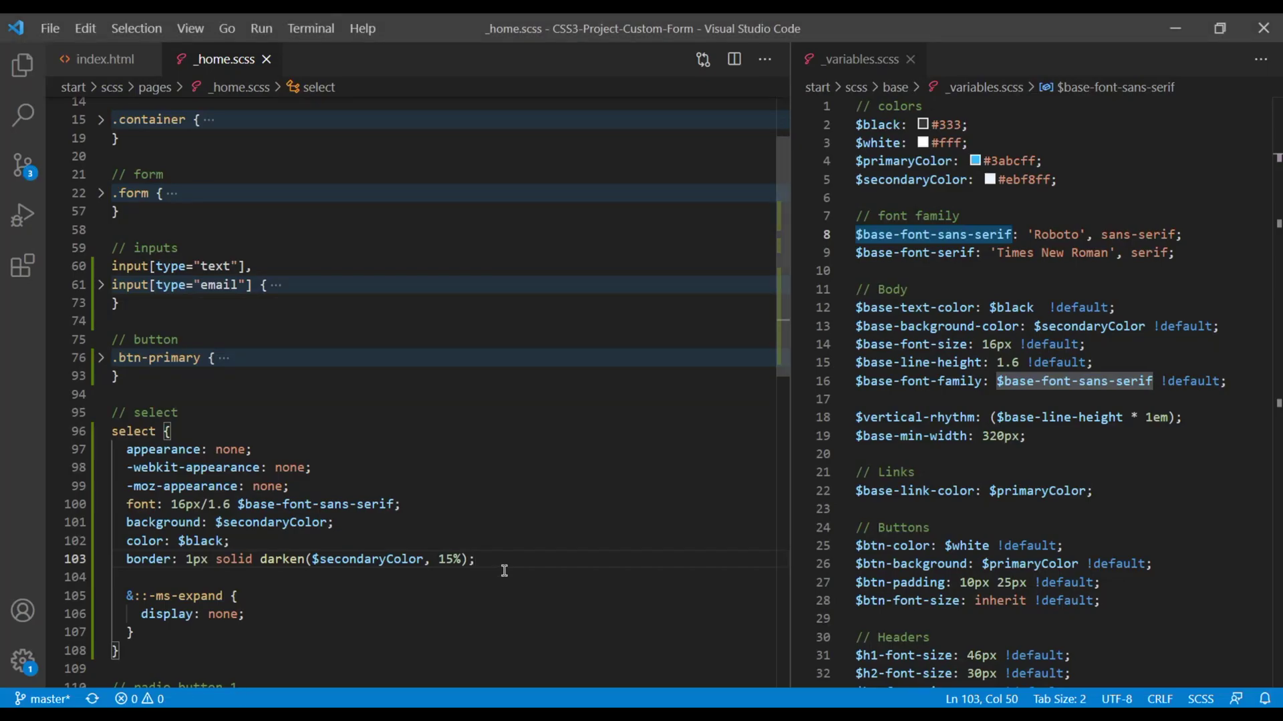
key("Return")
type("w1")
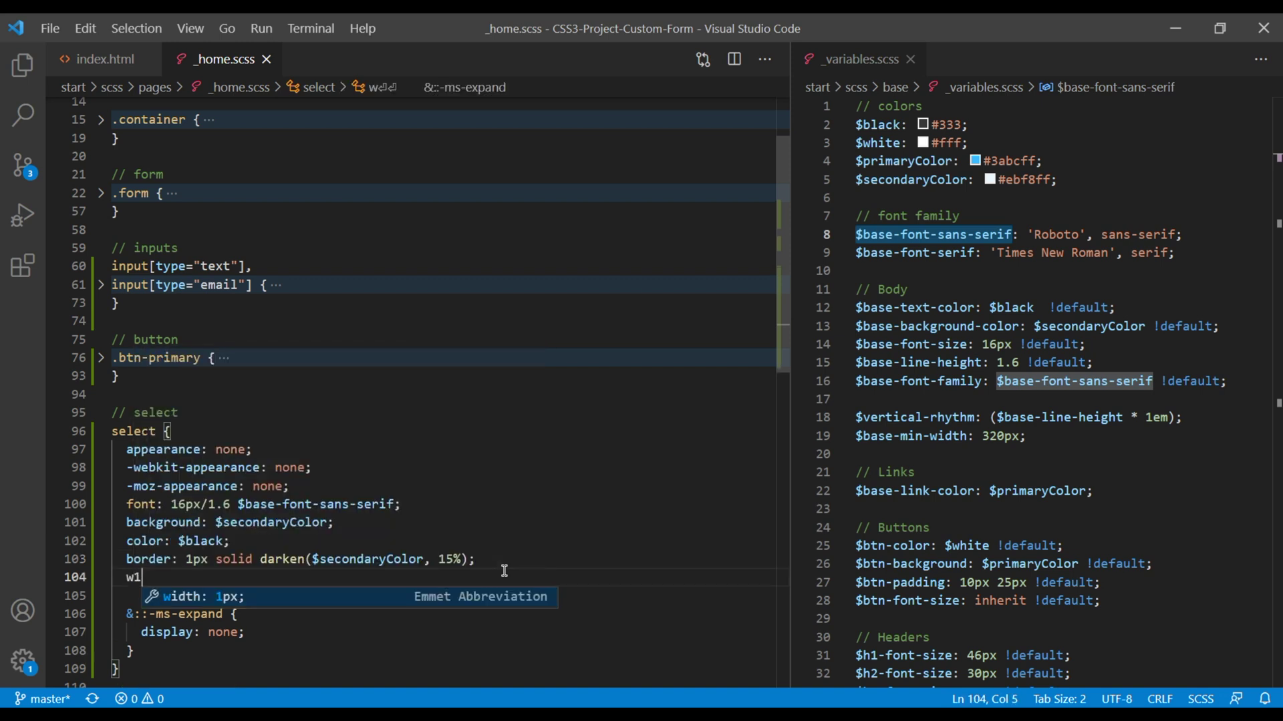
type("00%")
key("Tab")
key("Return")
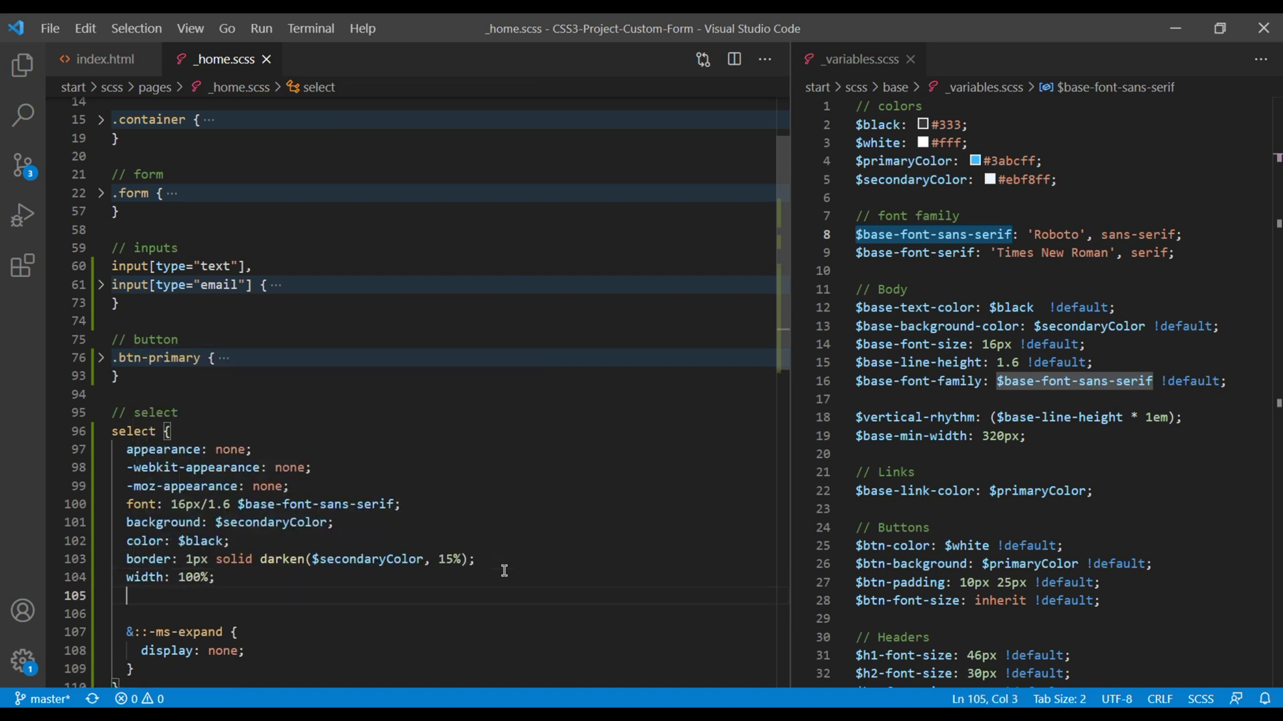
type("h100%")
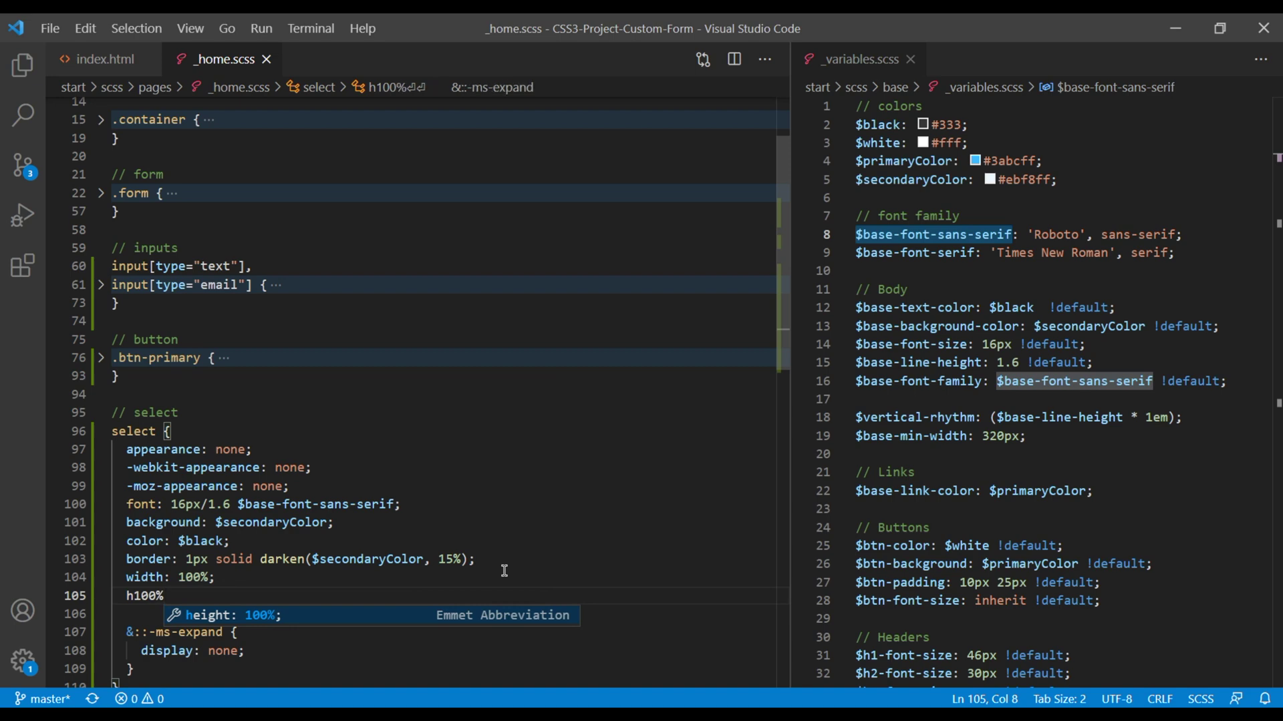
key("Tab")
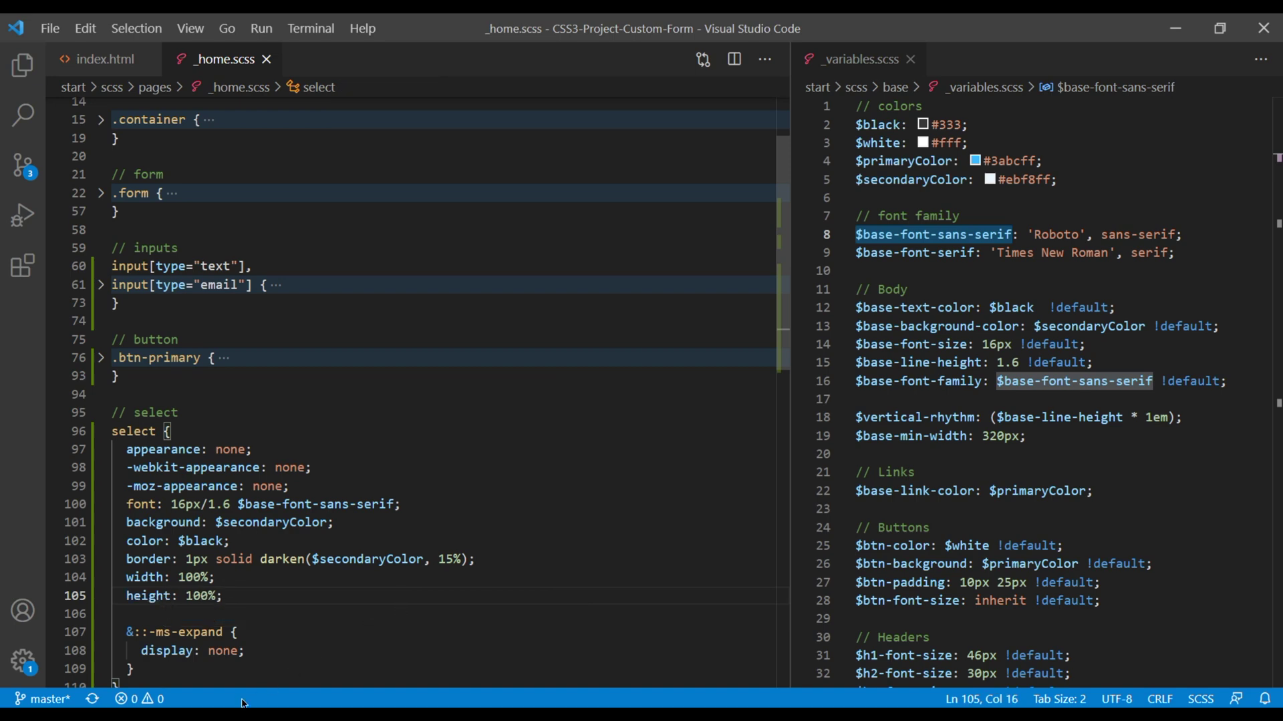
key("alt+Tab")
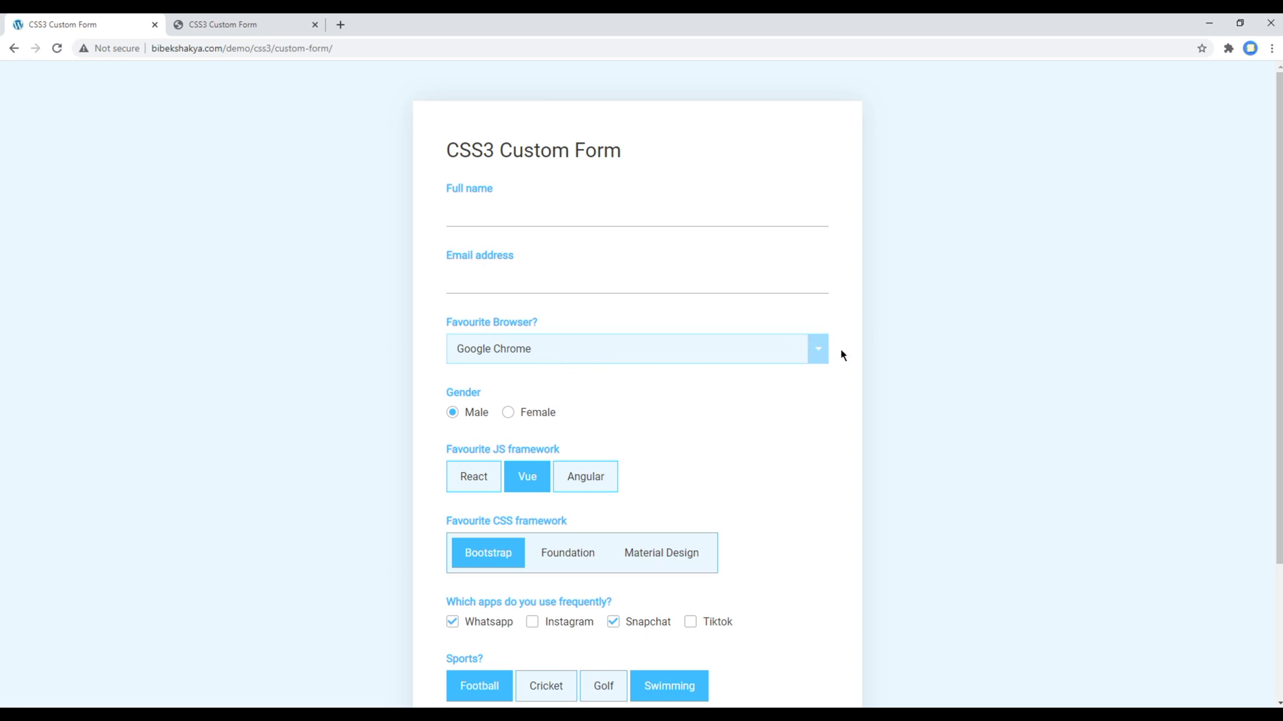
Add cursor: pointer and padding: 0 45px 0 15px, then reload the form in Chrome
left_click(207, 704)
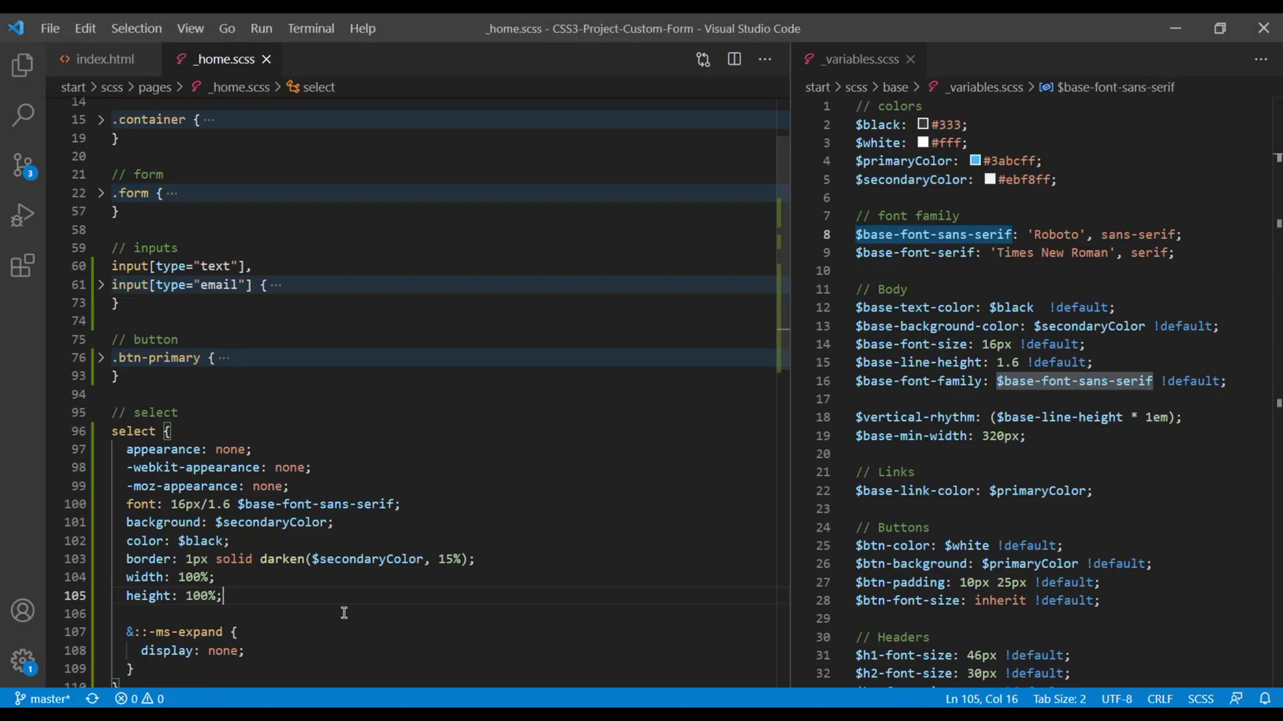
key("Return")
type("cup")
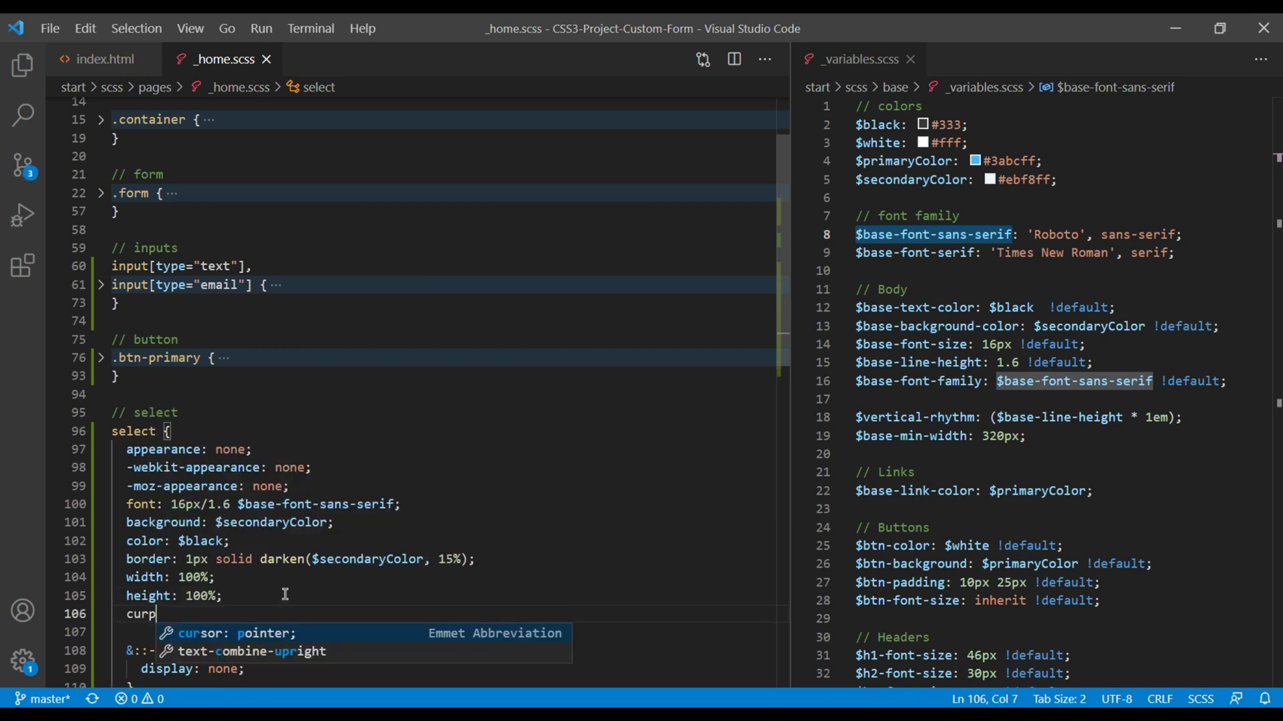
key("Return")
key("Return")
type("pad")
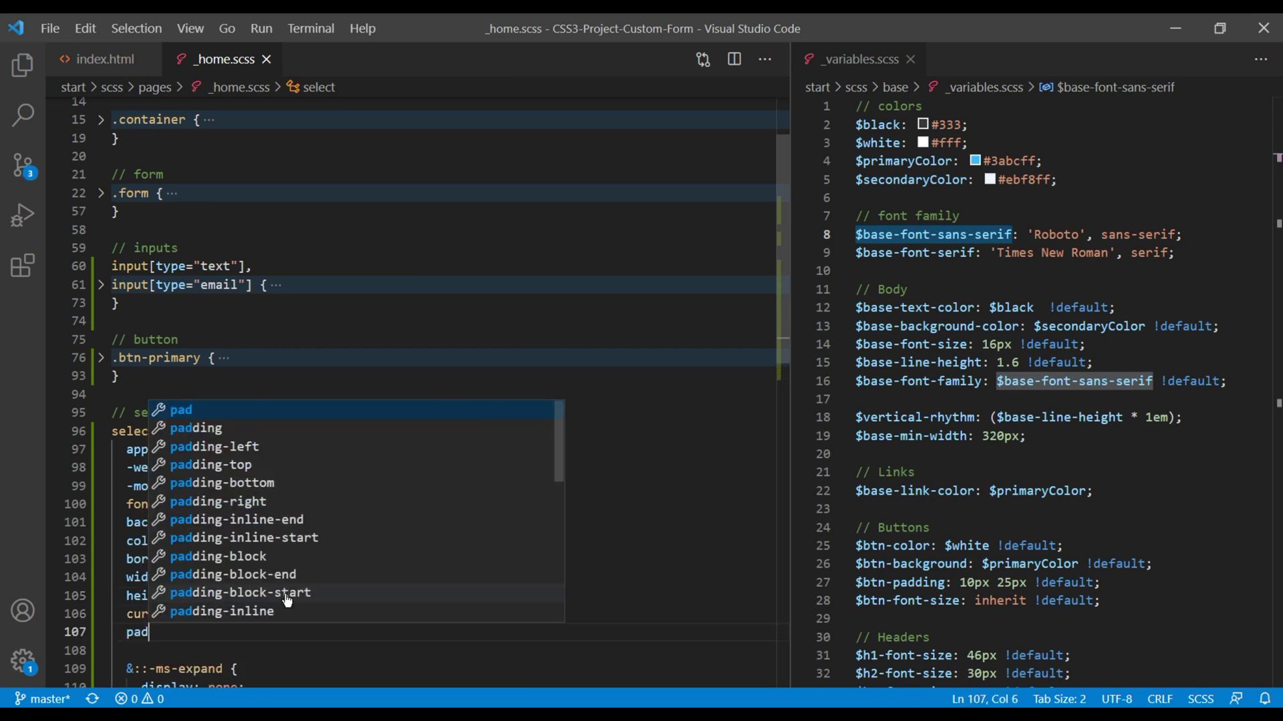
type("ding")
key("Return")
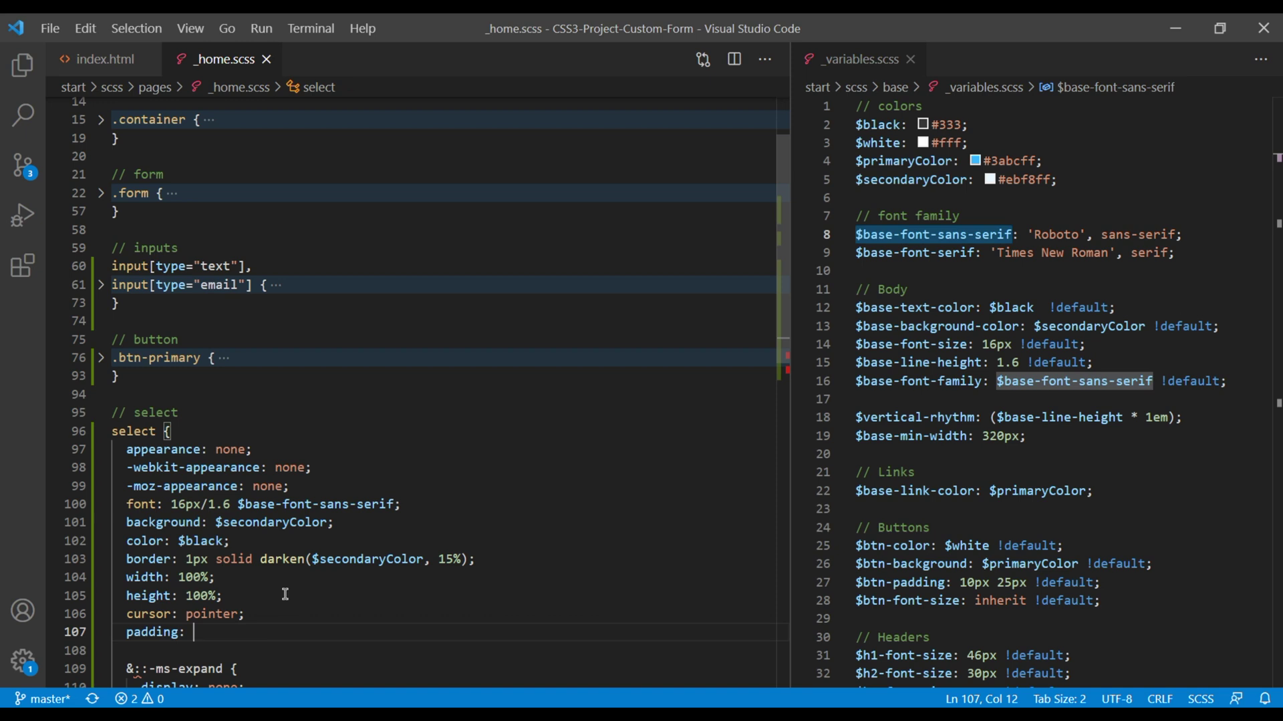
type("0")
type("45p")
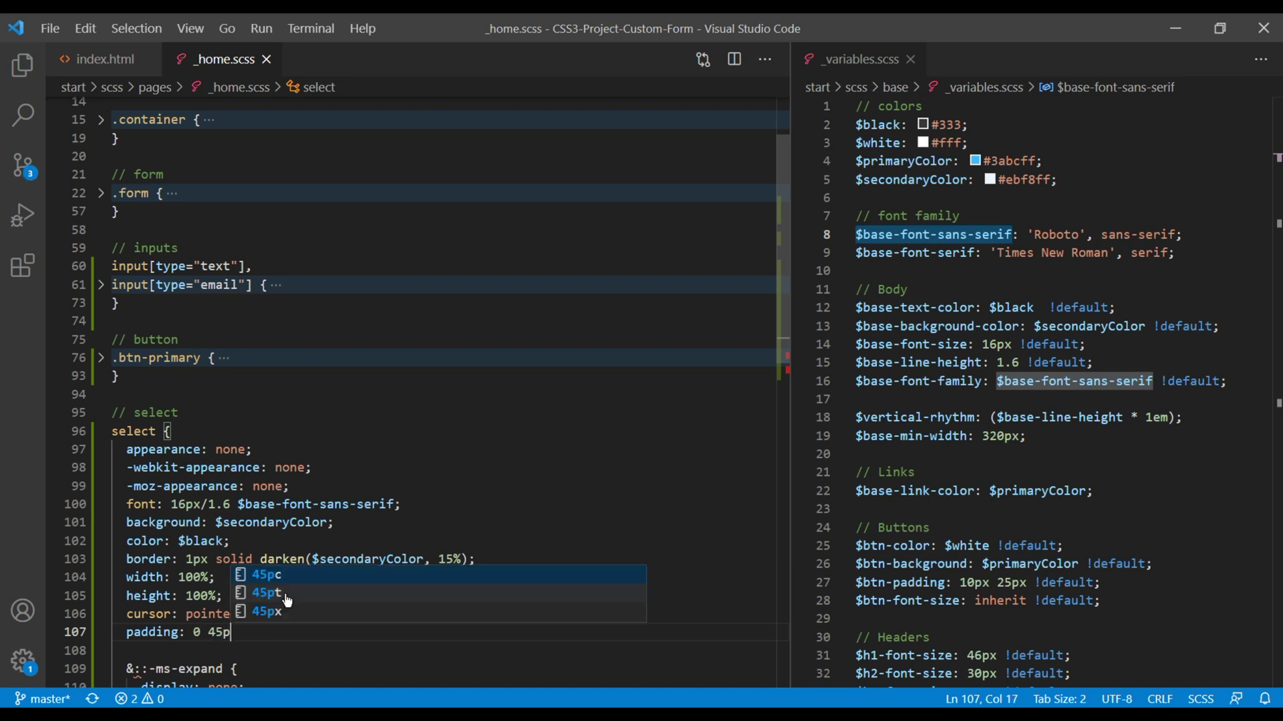
type("x")
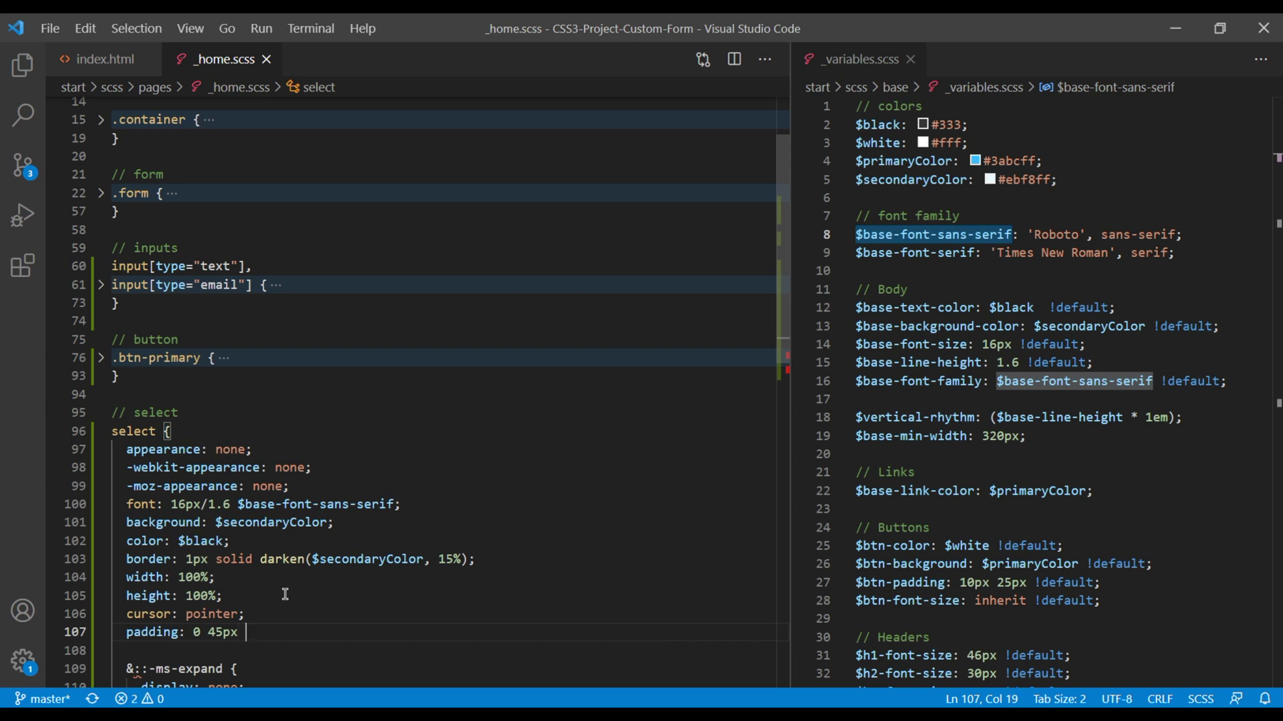
type(" 0 1")
type("5px")
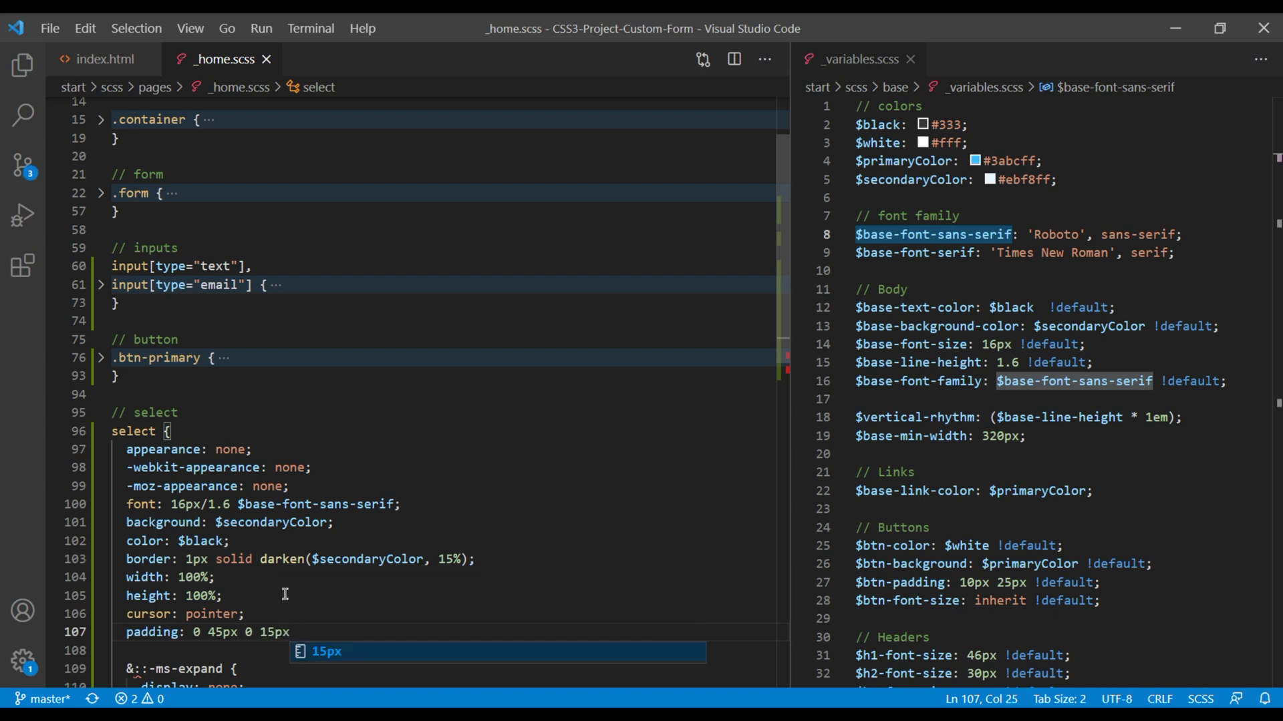
type(";")
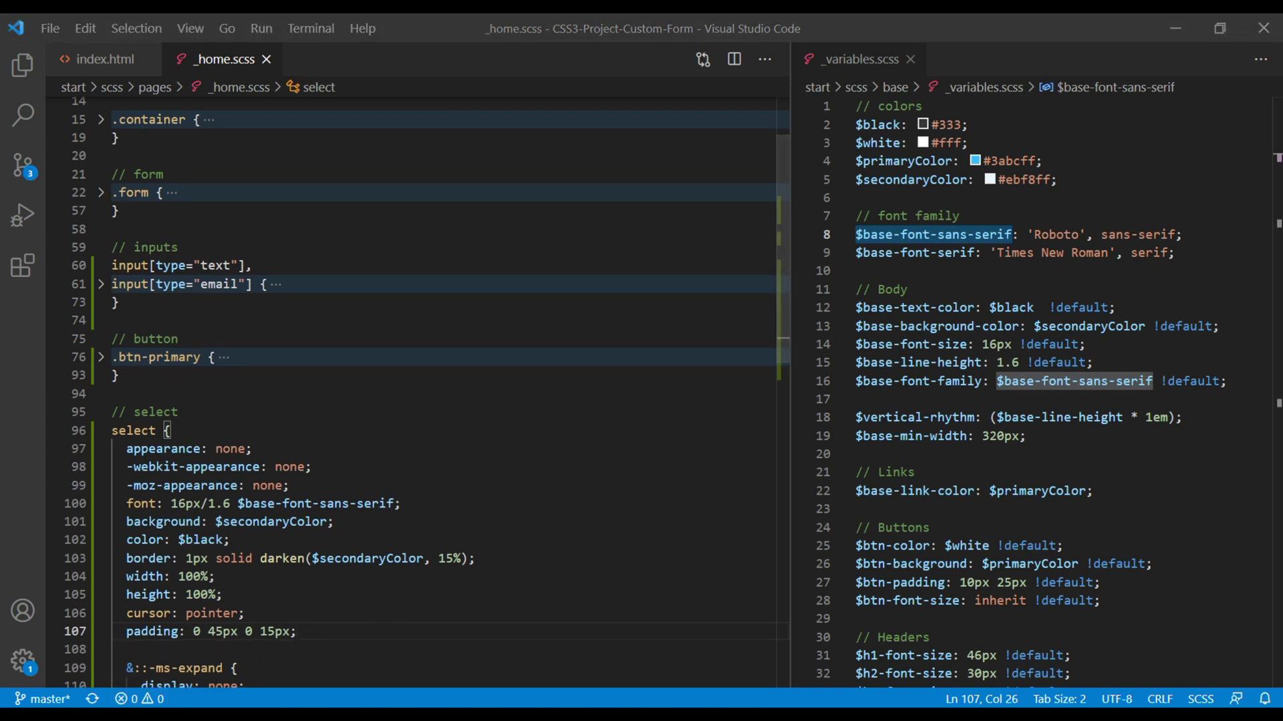
key("alt+Tab")
key("ctrl+r")
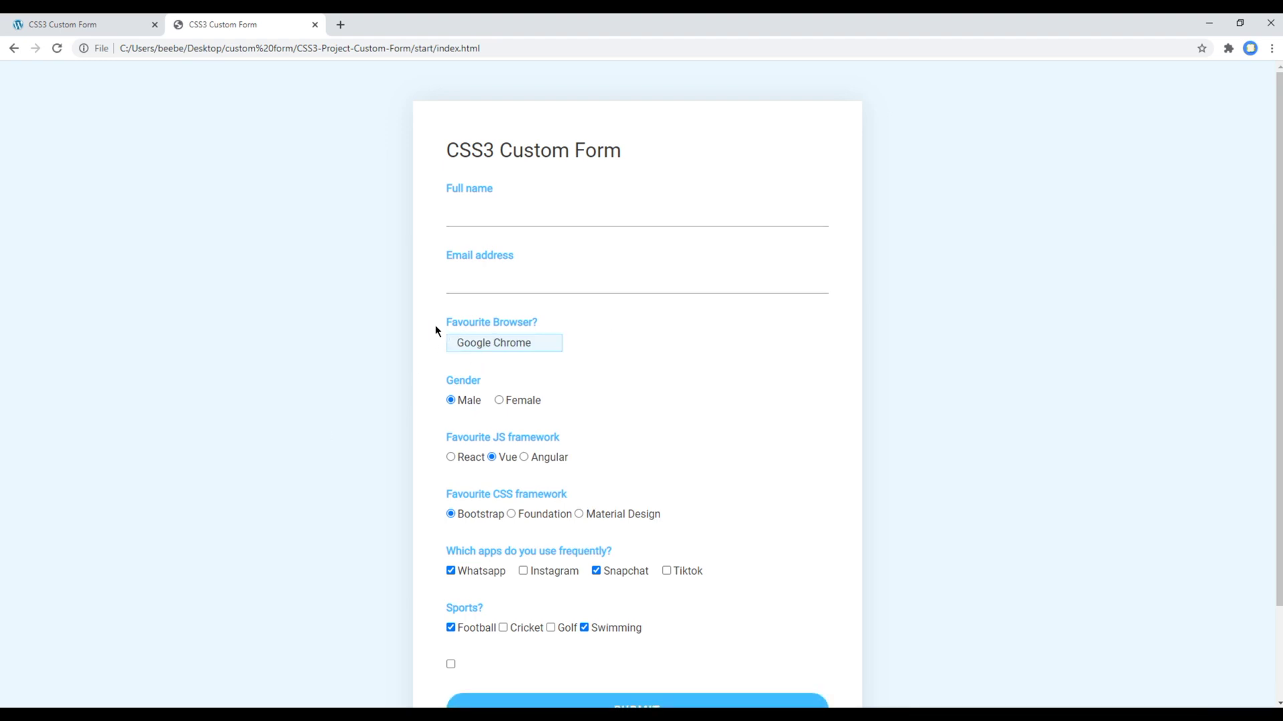
Inspect the Favourite Browser select in DevTools and select its div.col wrapper
left_click(84, 18)
left_click(231, 19)
right_click(505, 351)
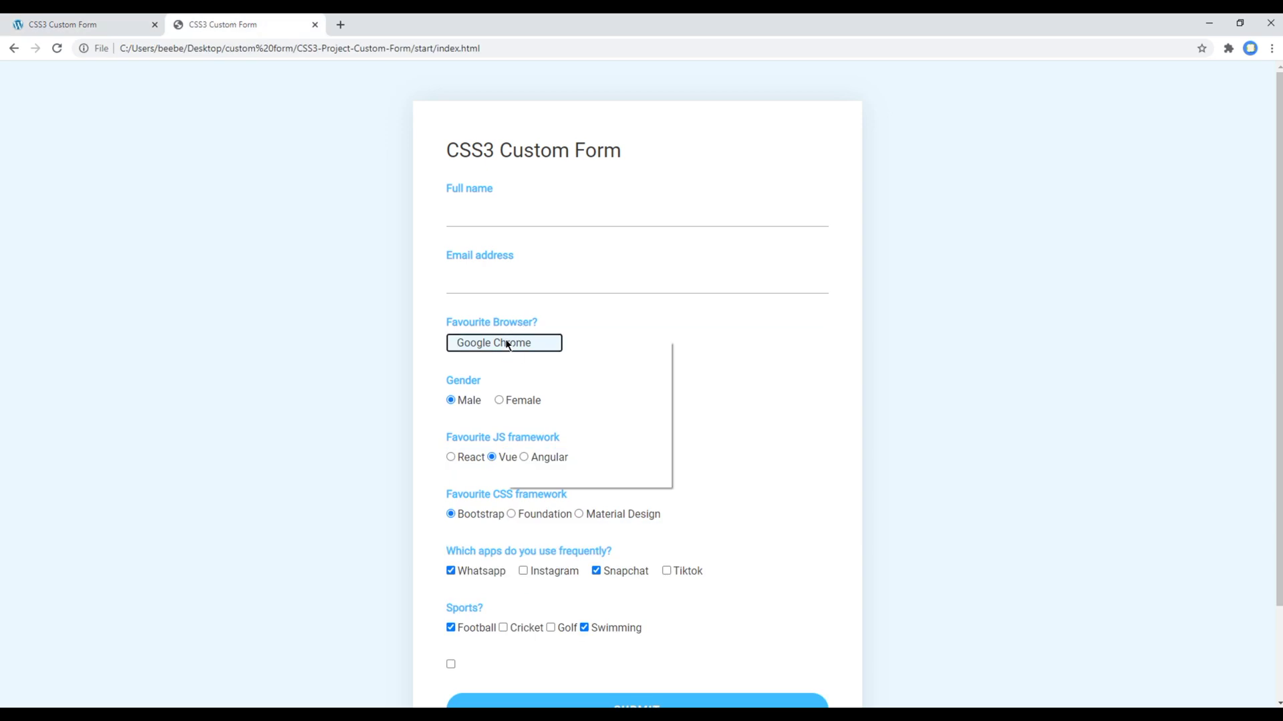
left_click(588, 479)
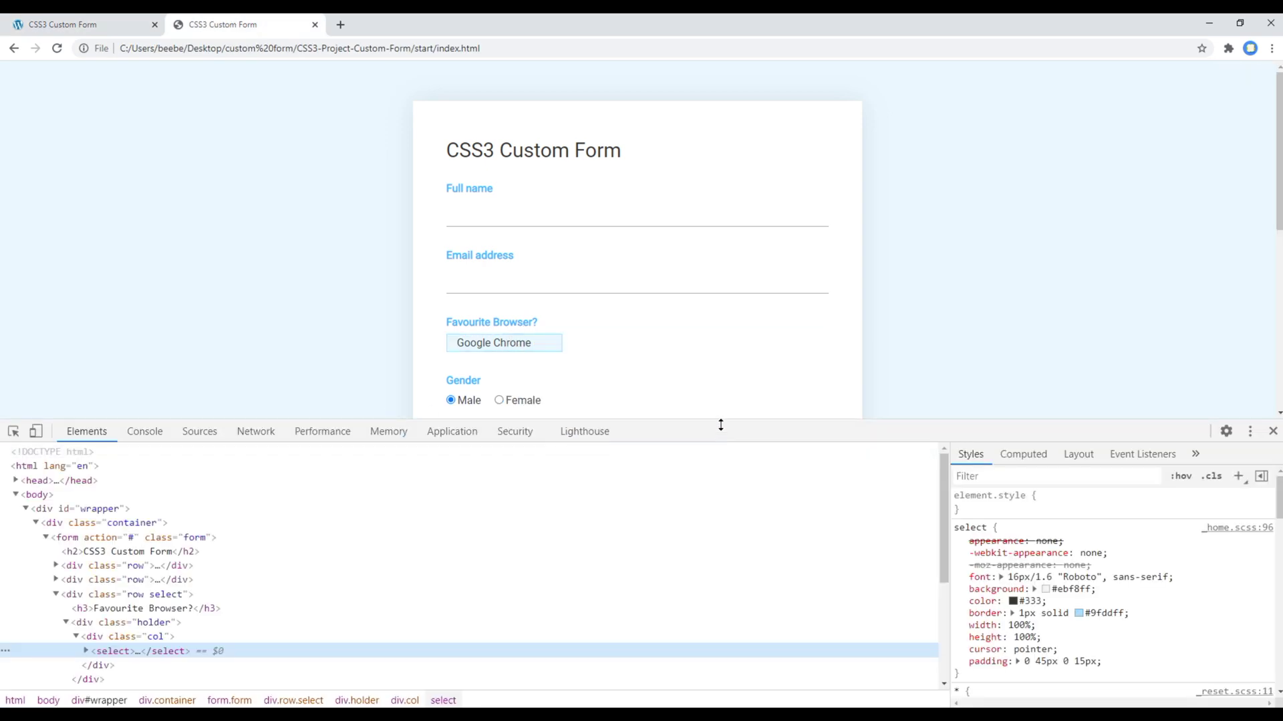
left_click_drag(721, 421, 721, 407)
scroll(395, 587, "down", 2)
left_click(100, 555)
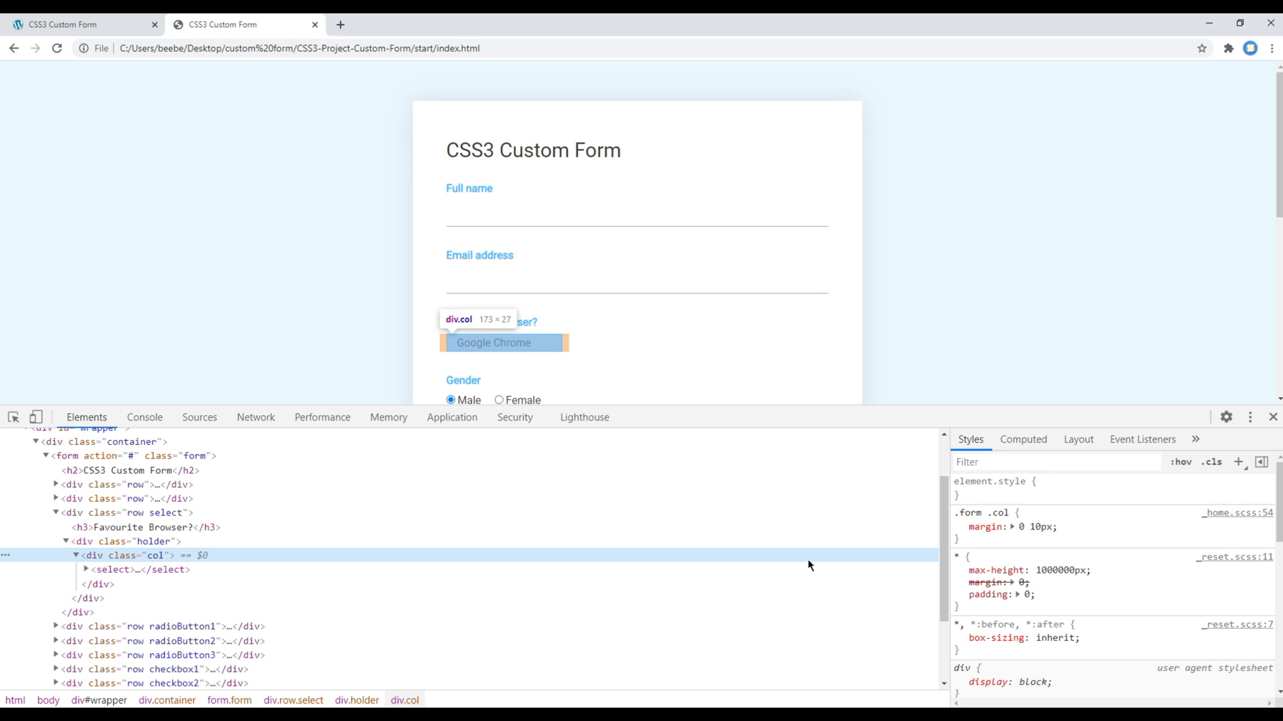
Cut the select rule and paste it inside a new .col rule
key("alt+Tab")
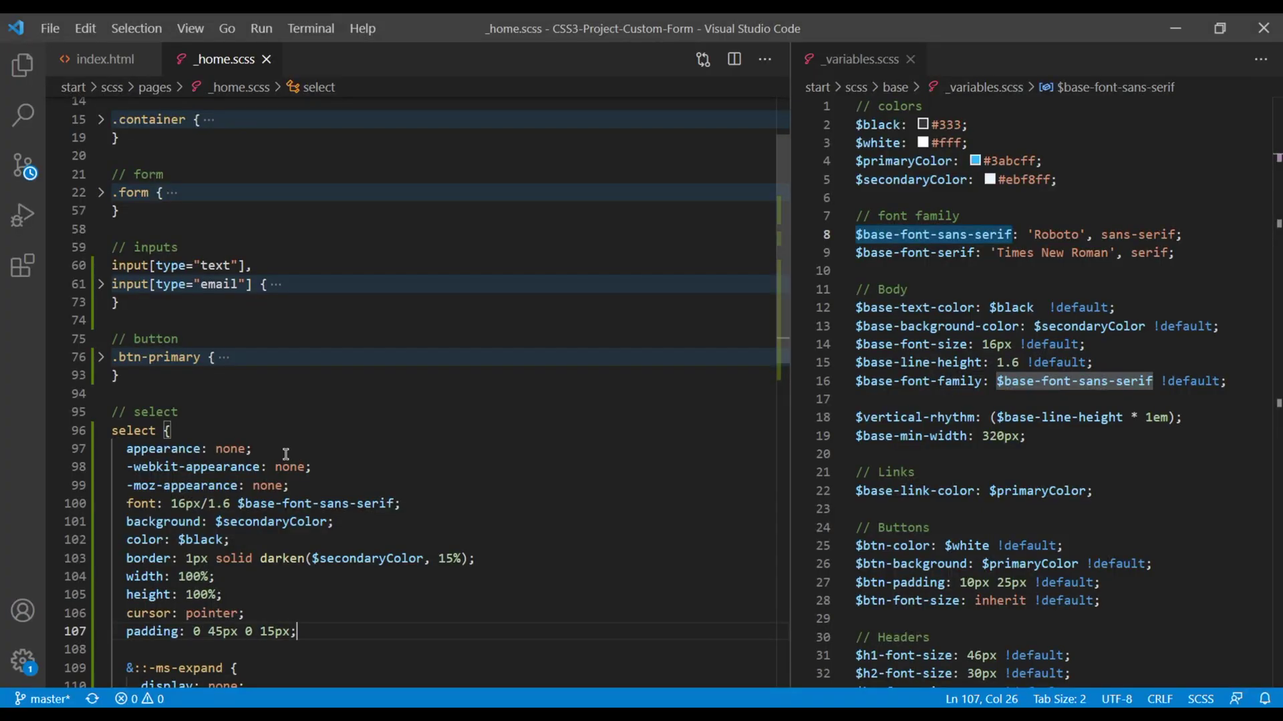
scroll(402, 402, "down", 3)
left_click_drag(119, 578, 103, 285)
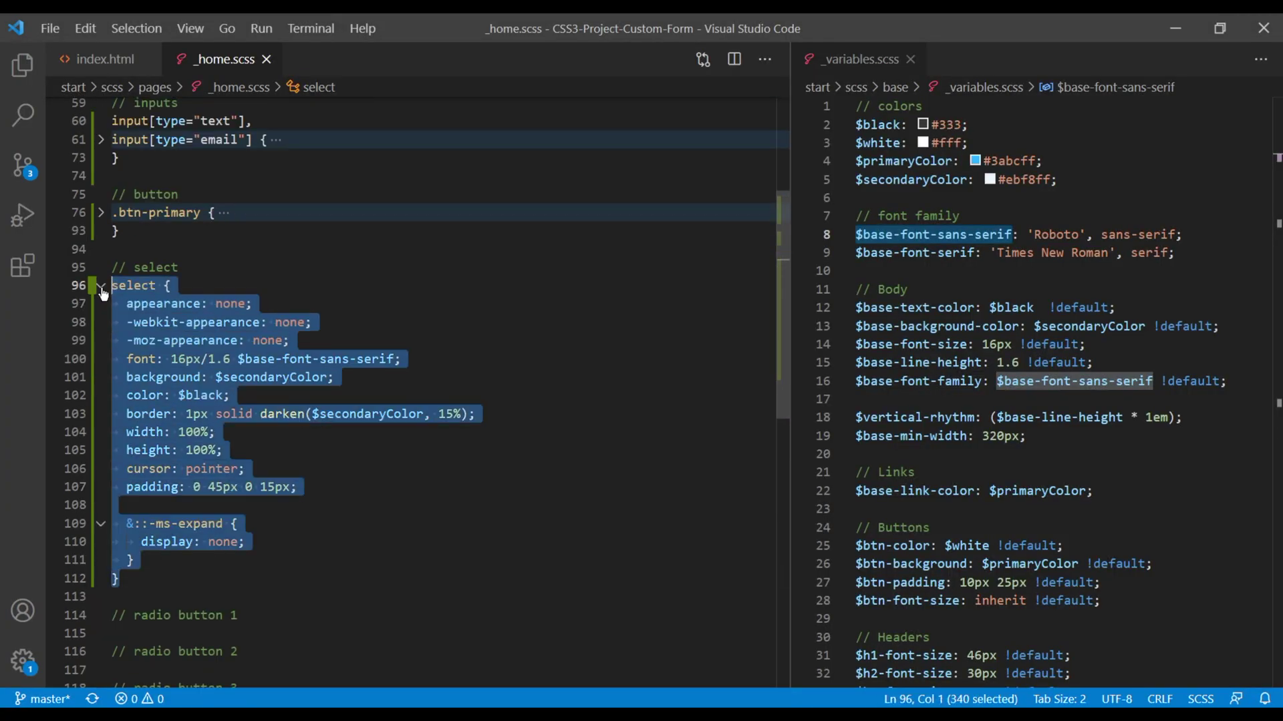
key("BackSpace")
type(".co")
key("Return")
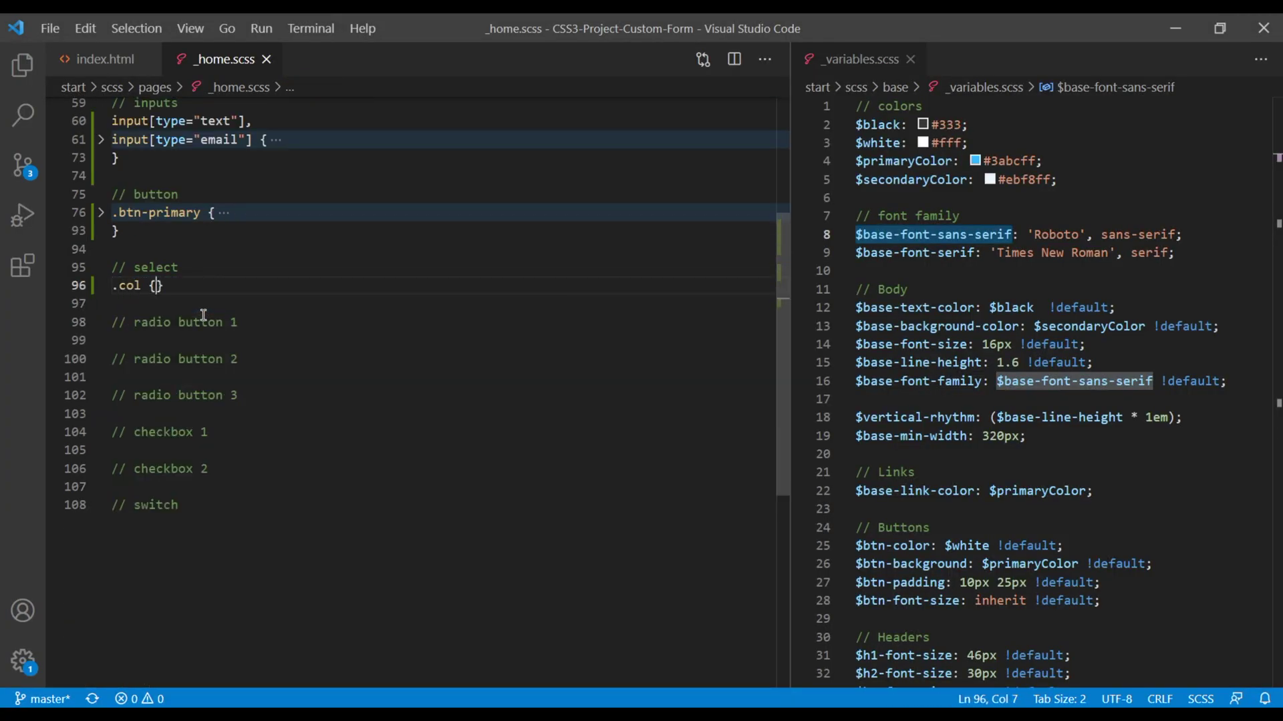
type("{")
key("Return")
type("select {     appearance: none;     -webkit-appearance: none;     -moz-appearance: none;     font: 16px/1.6 $base-font-sans-serif;     background: $secondaryColor;     color: $black;     border: 1px solid darken($secondaryColor, 15%);     width: 100%;     height: 100%;     cursor: pointer;     padding: 0 45px 0 15px;      &::-ms-expand {       display: none;     }   }")
key("Up")
key("Up")
key("Up")
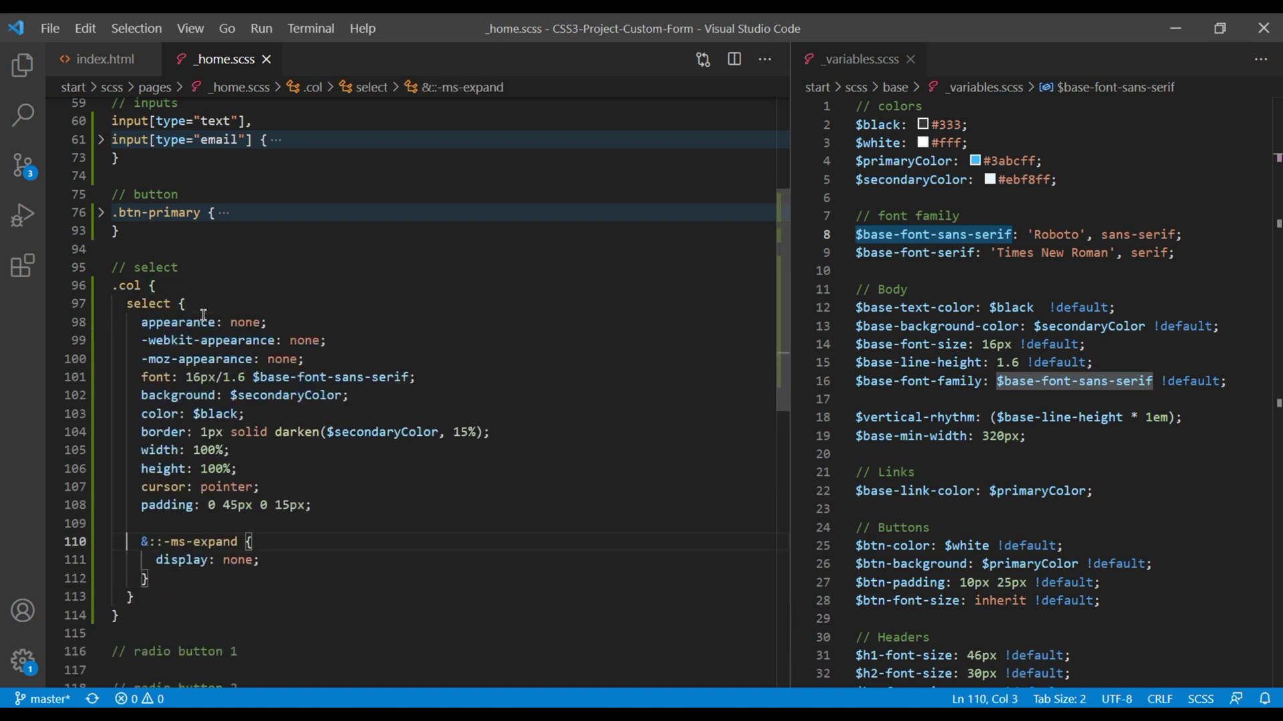
Give .col width: 100% and height: 45px, then select the whole .col block
left_click(189, 293)
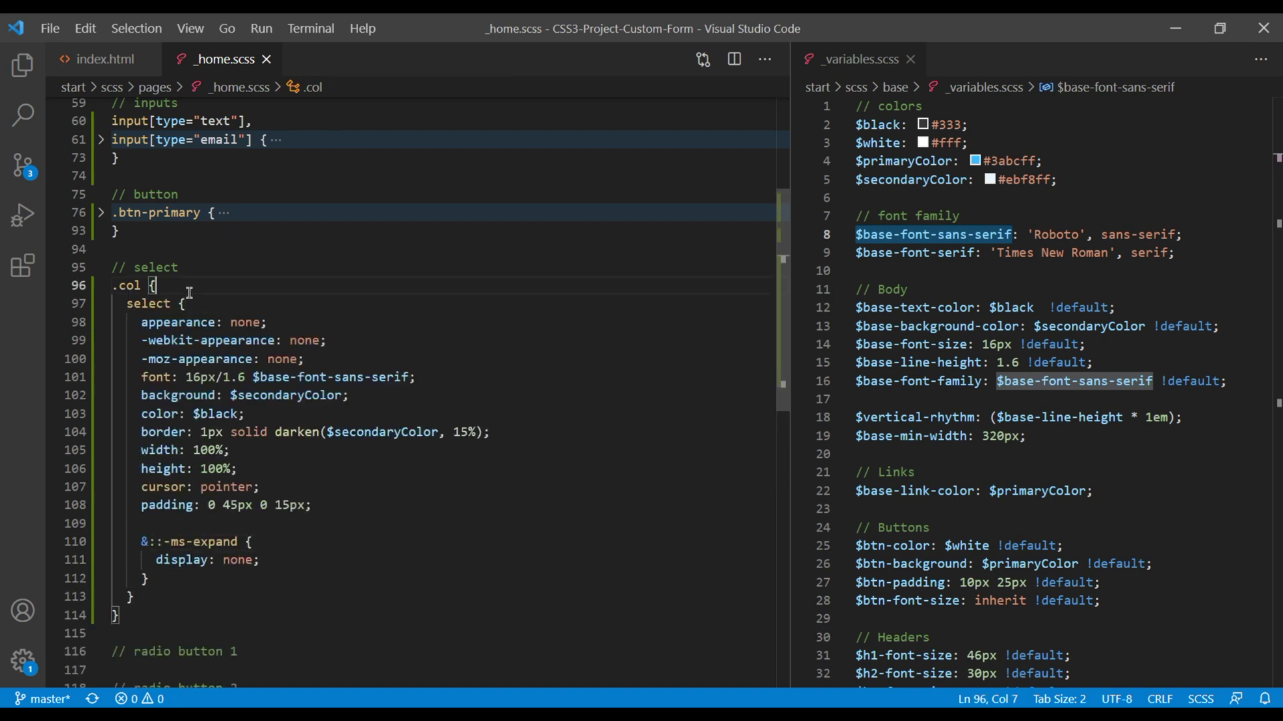
key("Return")
type("w100")
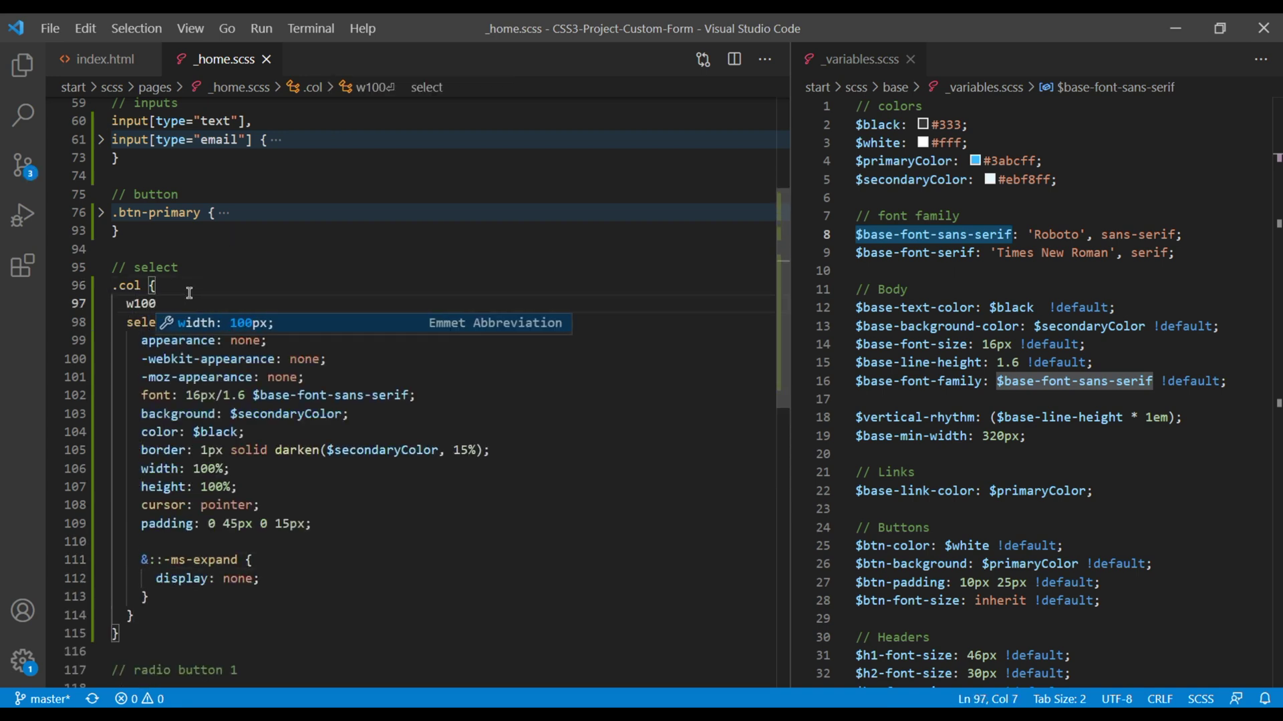
type("%")
key("Tab")
key("Return")
type("h")
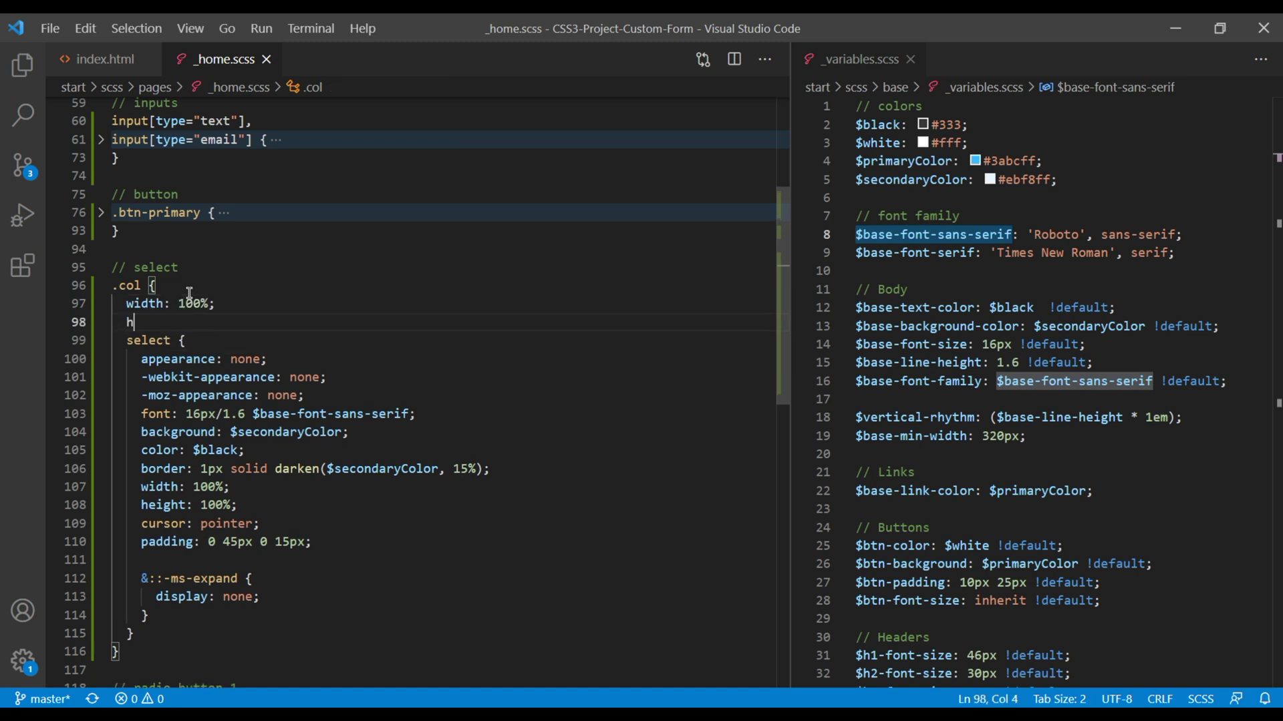
type("45px")
key("Tab")
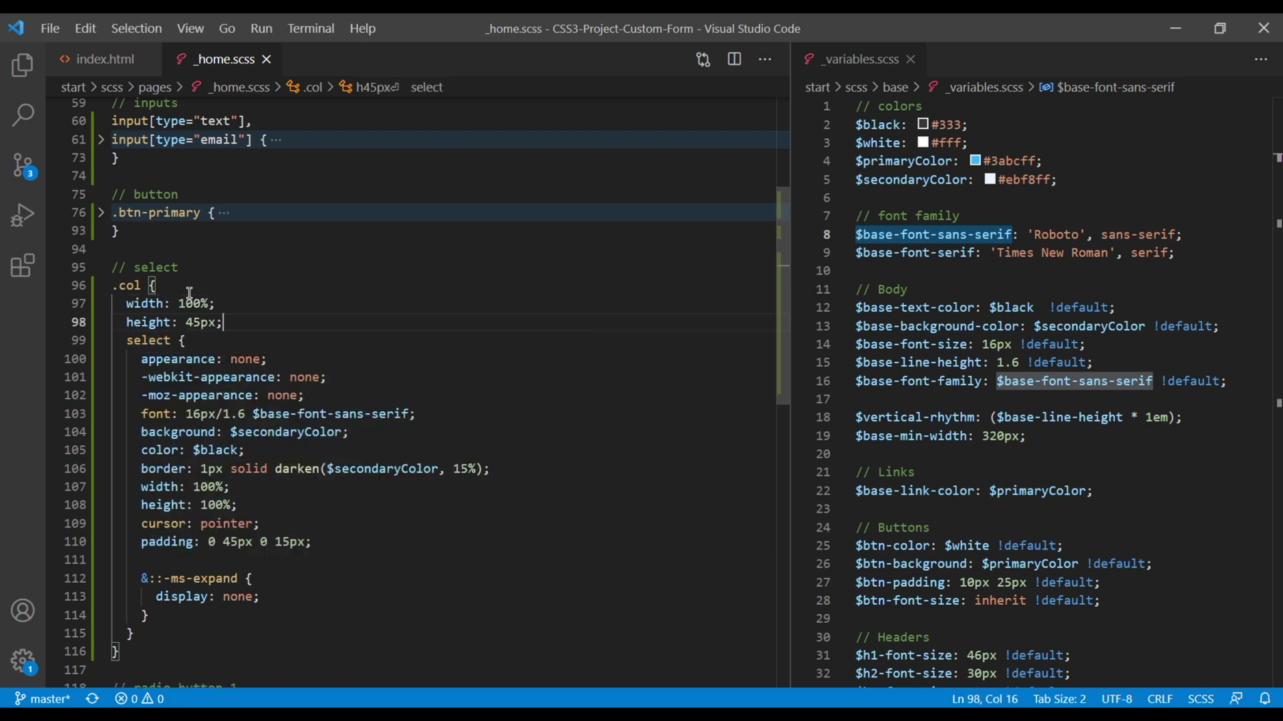
key("Return")
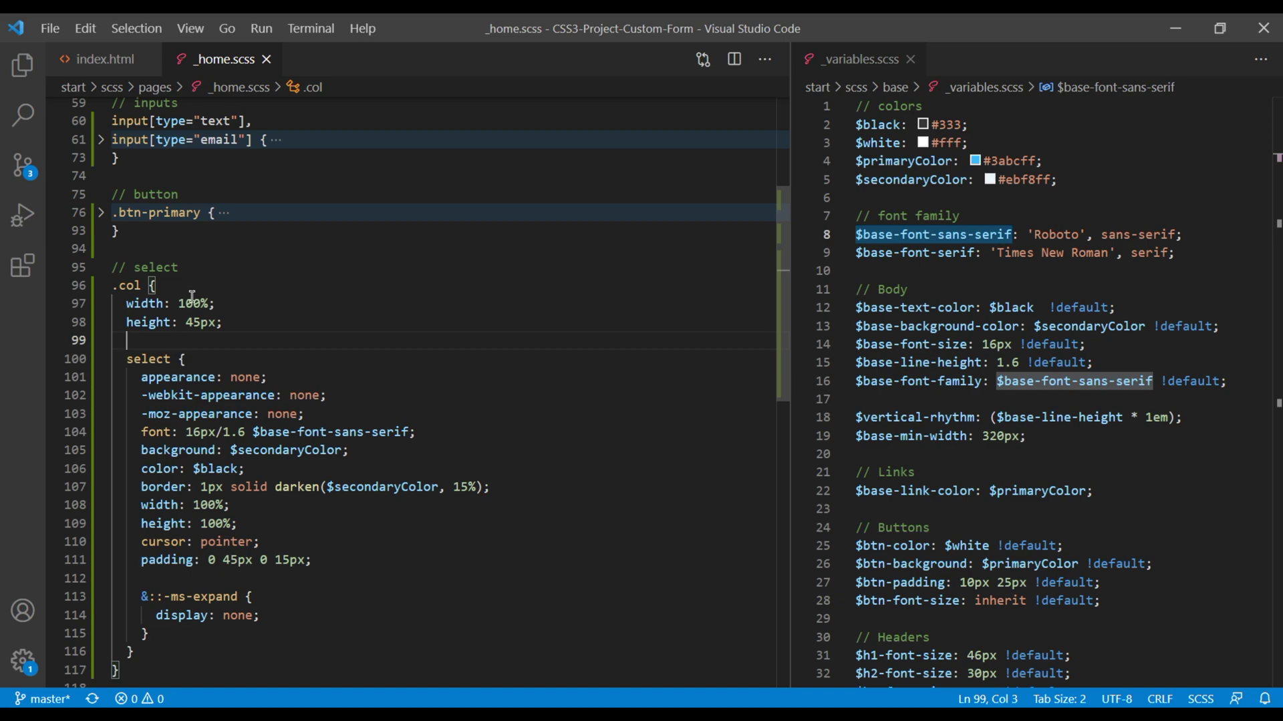
left_click(244, 355)
key("alt+Tab")
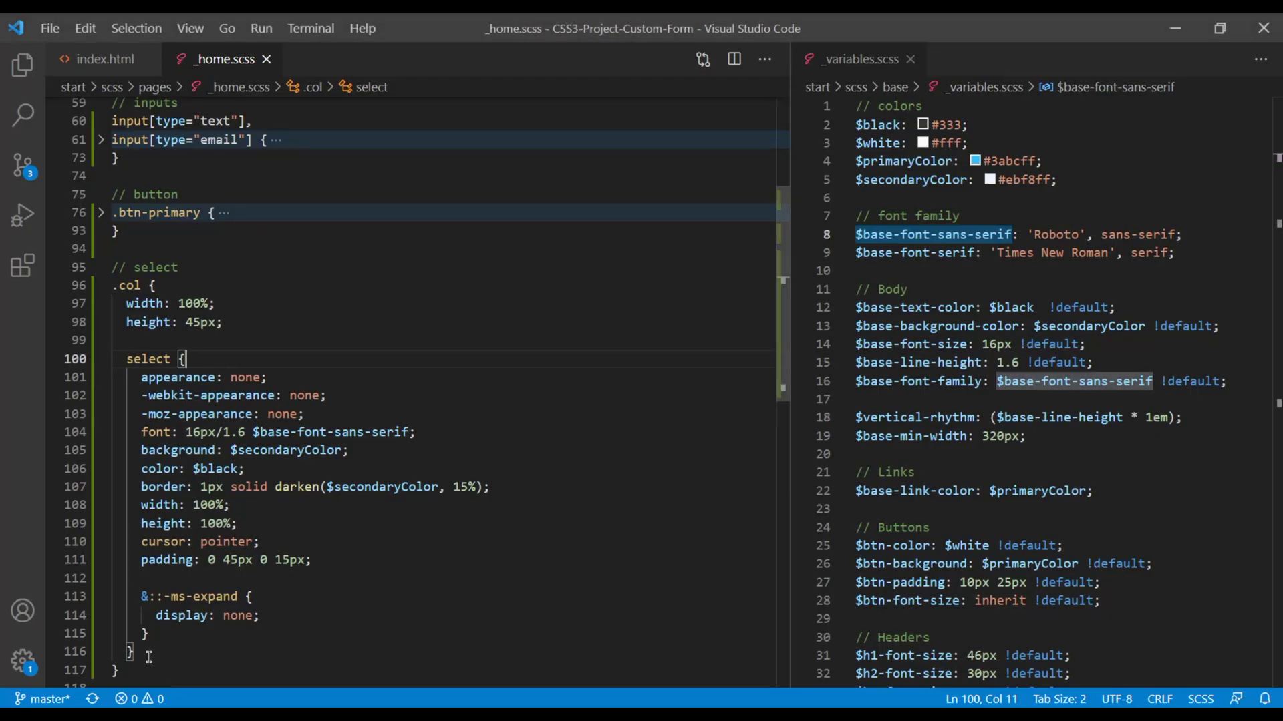
left_click_drag(130, 541, 113, 276)
key("ctrl+c")
Move the .col block with its nested select styles inside a new .select rule
key("BackSpace")
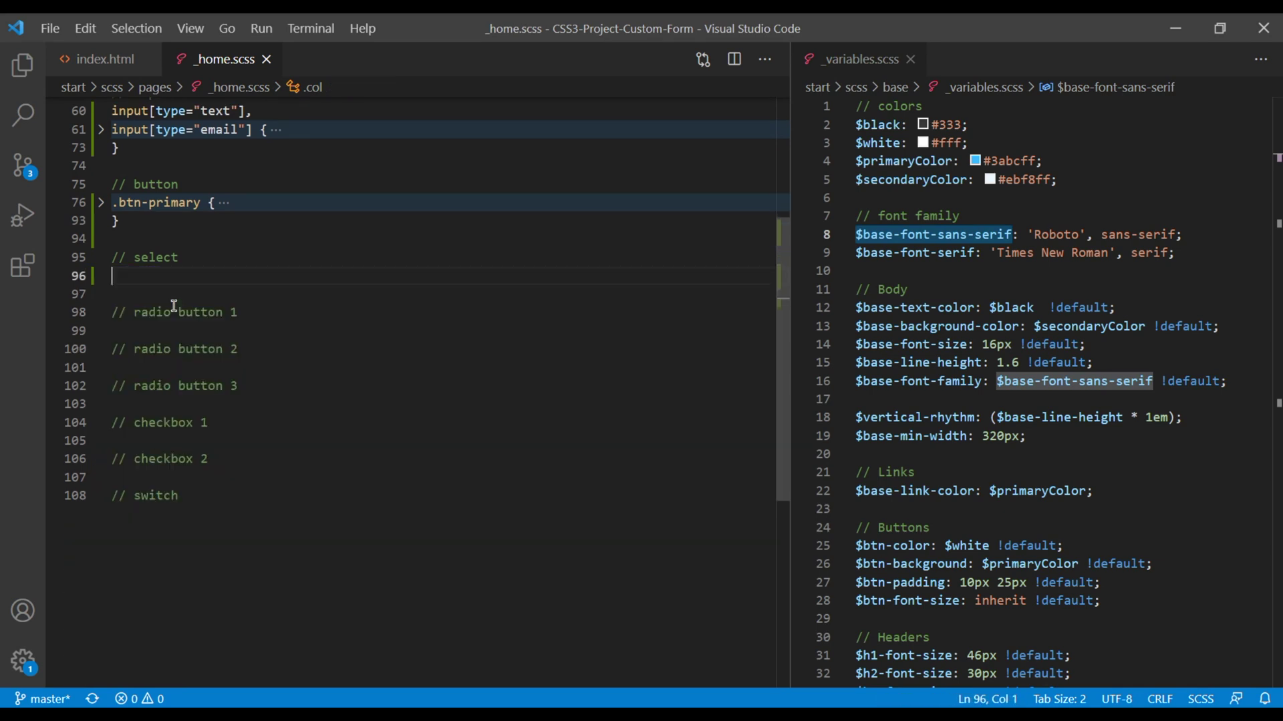
type(".sel")
type("ect {")
key("Return")
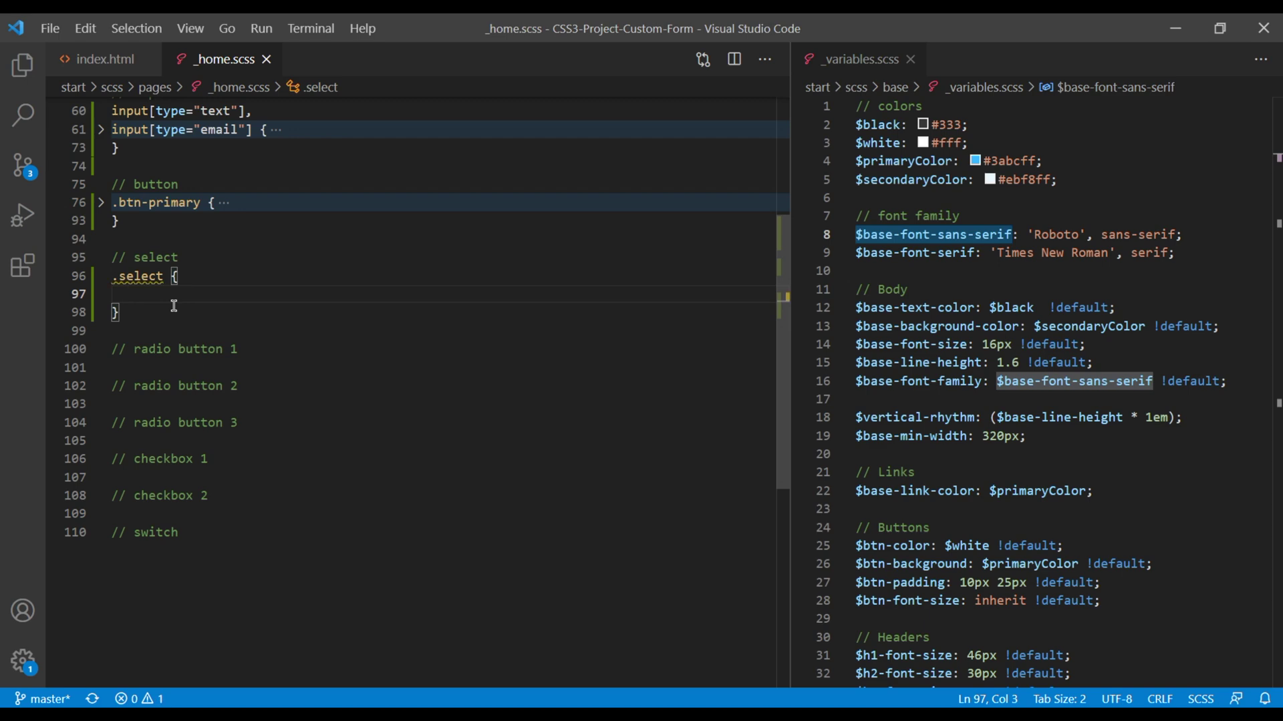
key("ctrl+v")
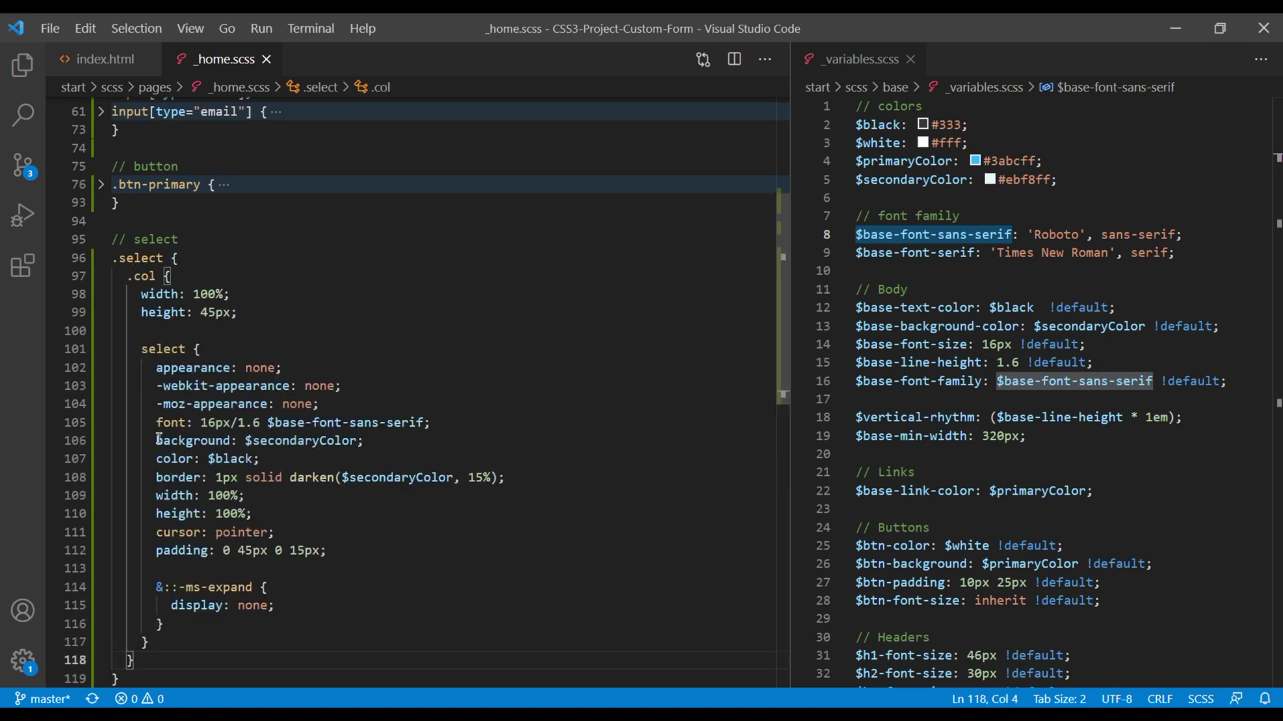
left_click(361, 618)
scroll(362, 618, "down", 2)
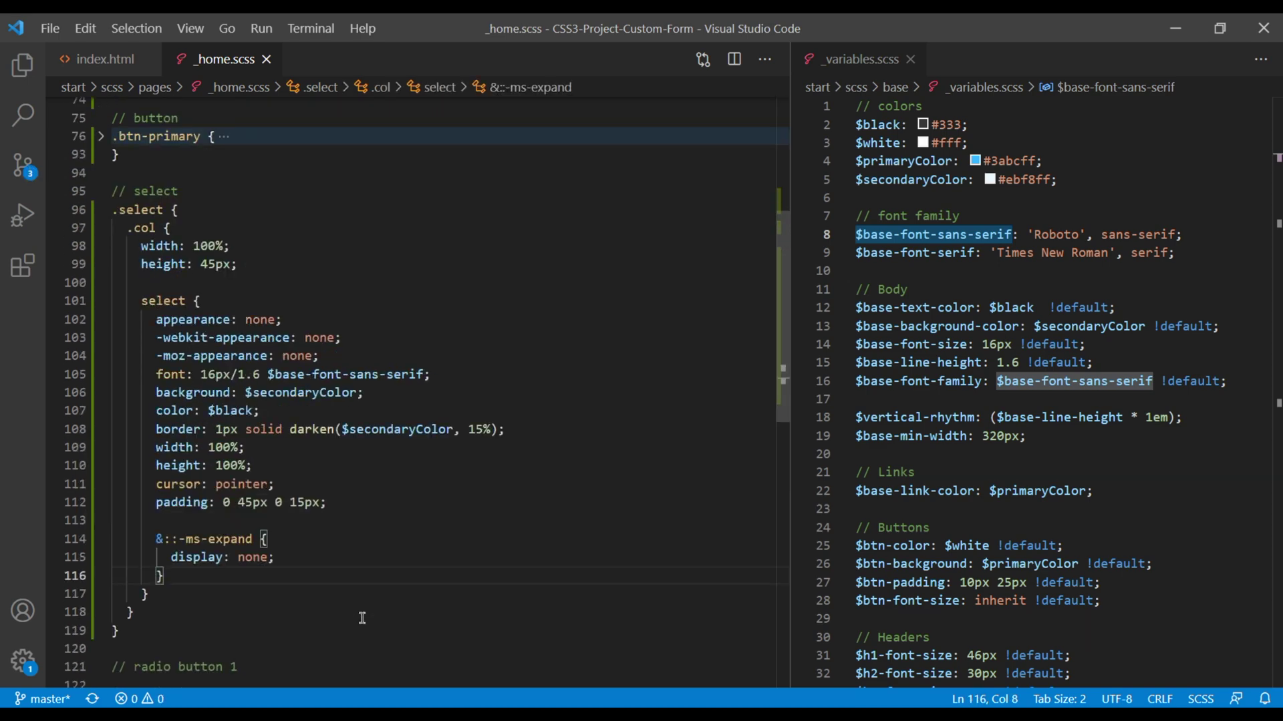
scroll(362, 619, "up", 2)
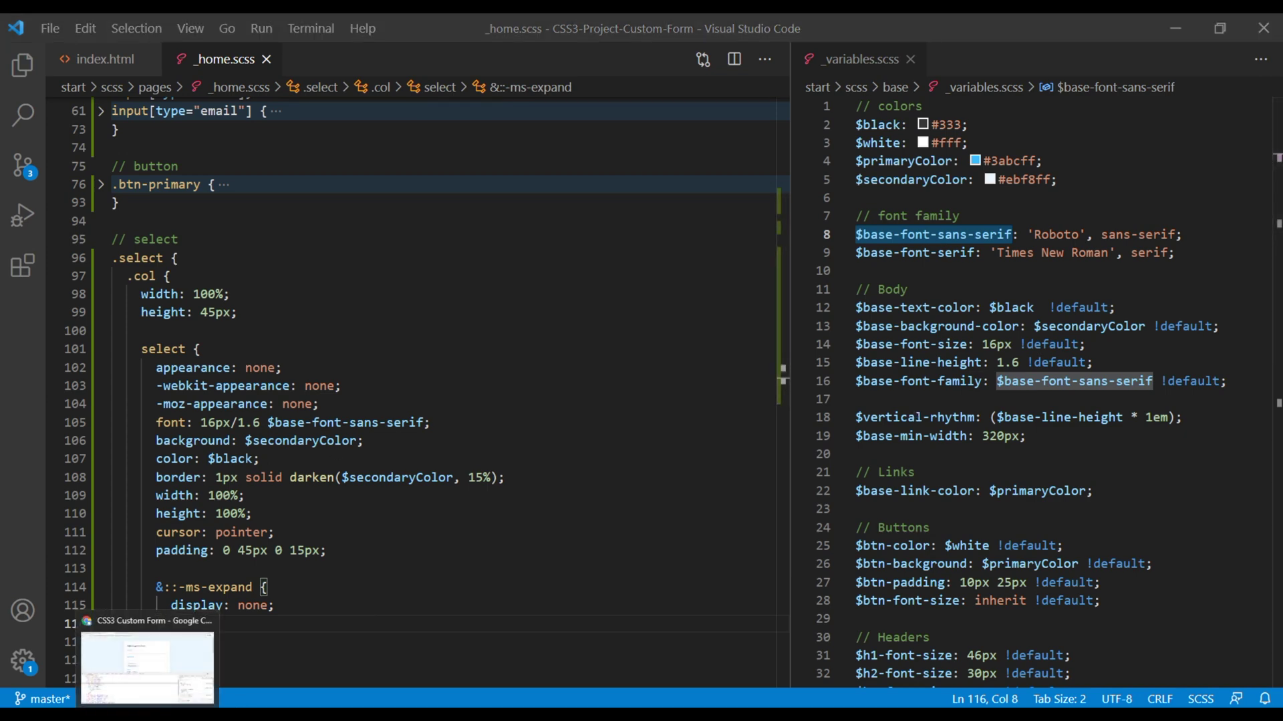
Reload the local form, test the full-width Favourite Browser select, then view the live demo
left_click(148, 662)
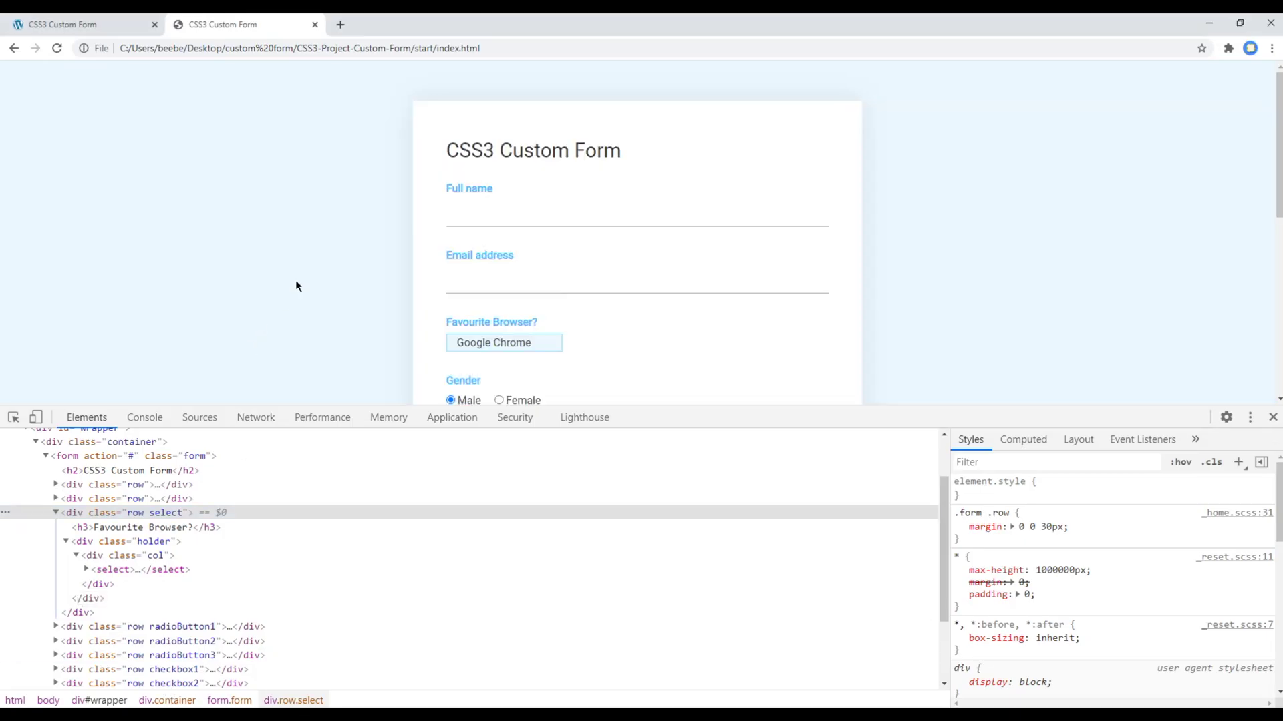
key("ctrl+r")
left_click_drag(973, 405, 669, 508)
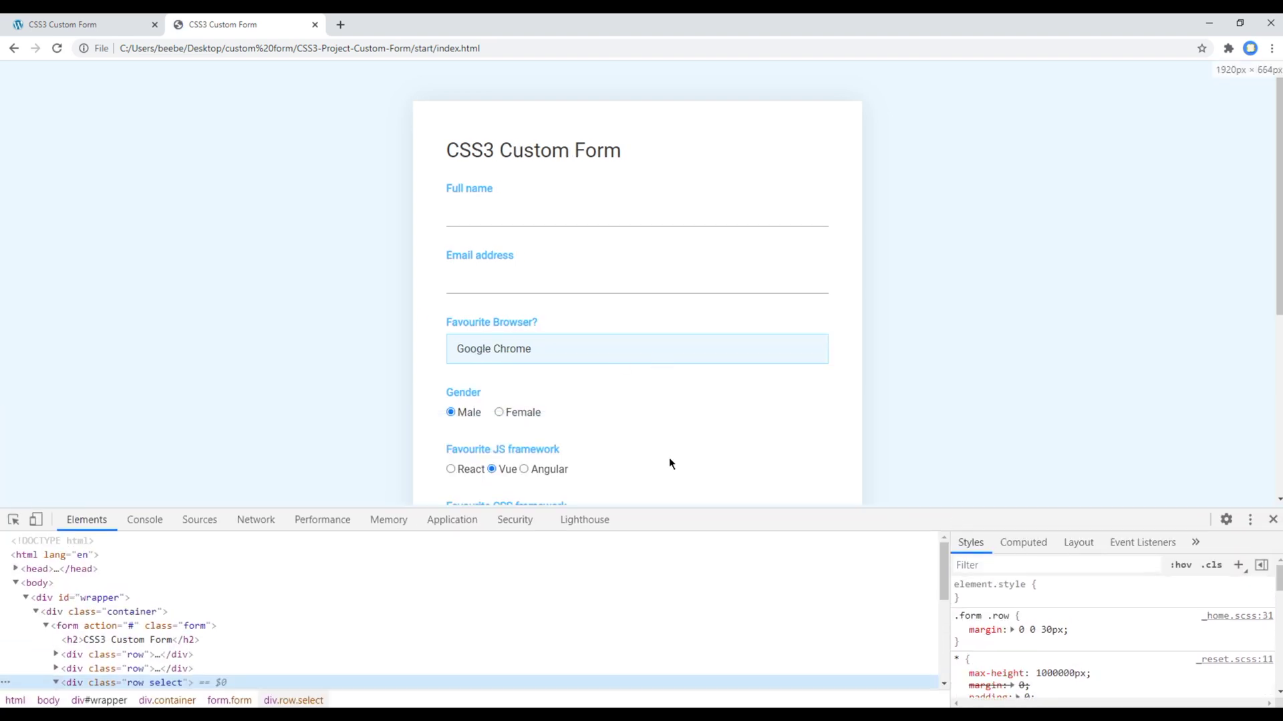
left_click(552, 353)
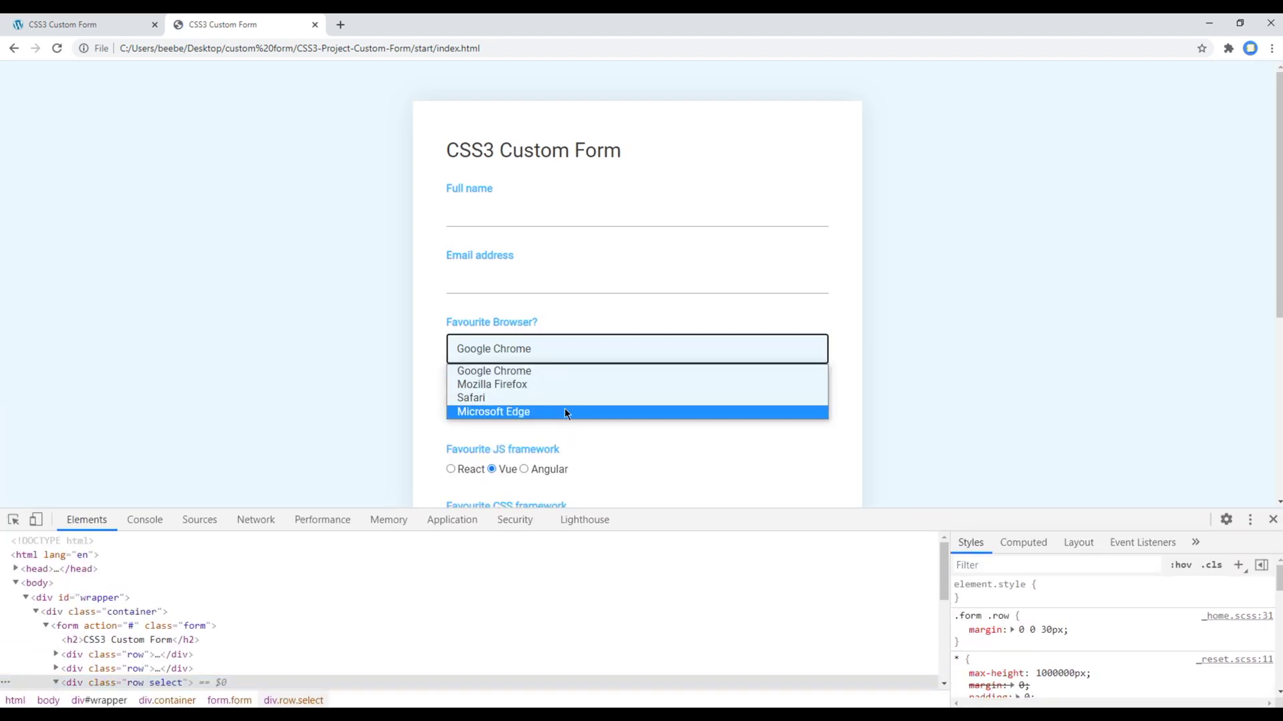
left_click(699, 335)
left_click(899, 350)
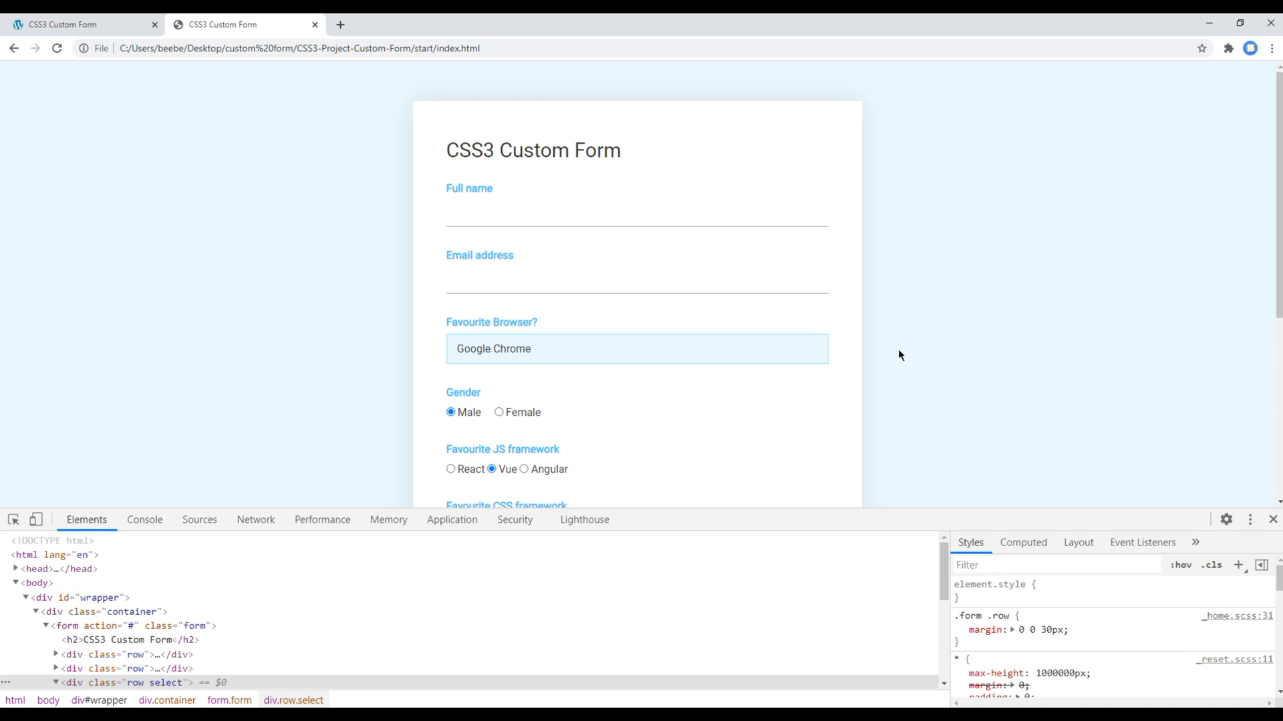
left_click(115, 31)
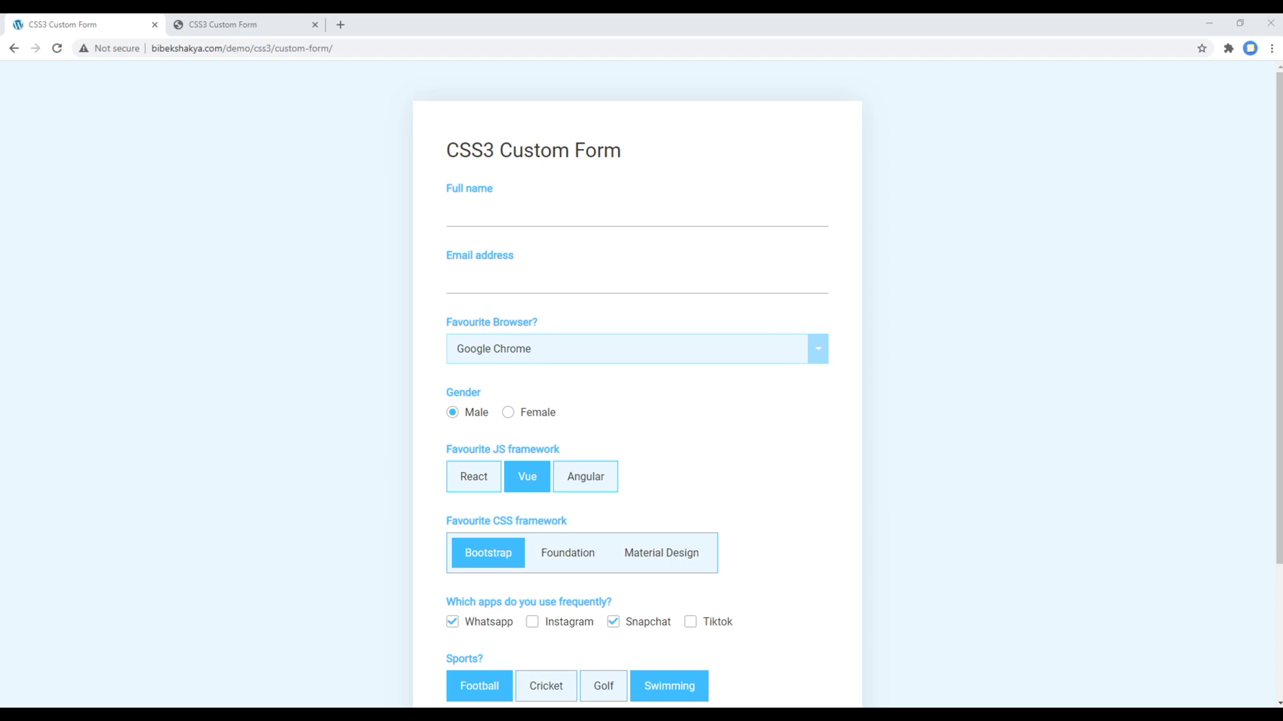
key("alt+Tab")
Add a nested &:before rule inside .col with content: ''
left_click(270, 317)
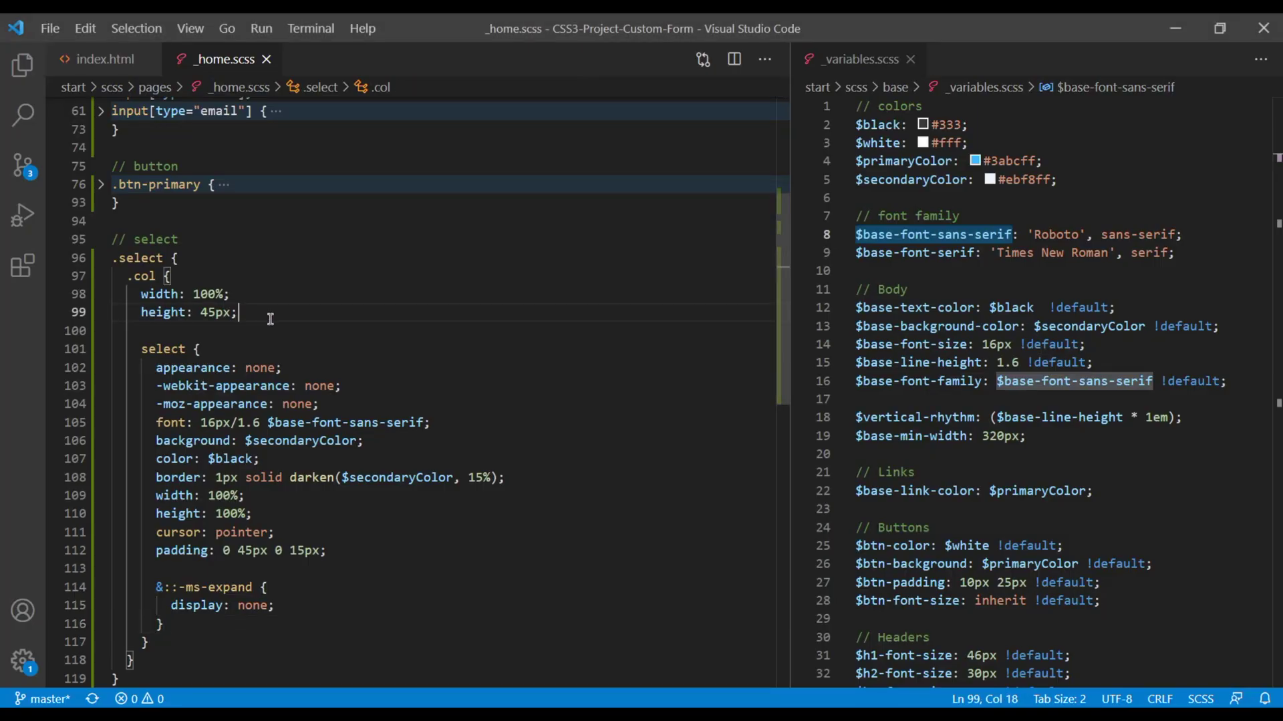
key("Return")
key("Return")
type("&:be")
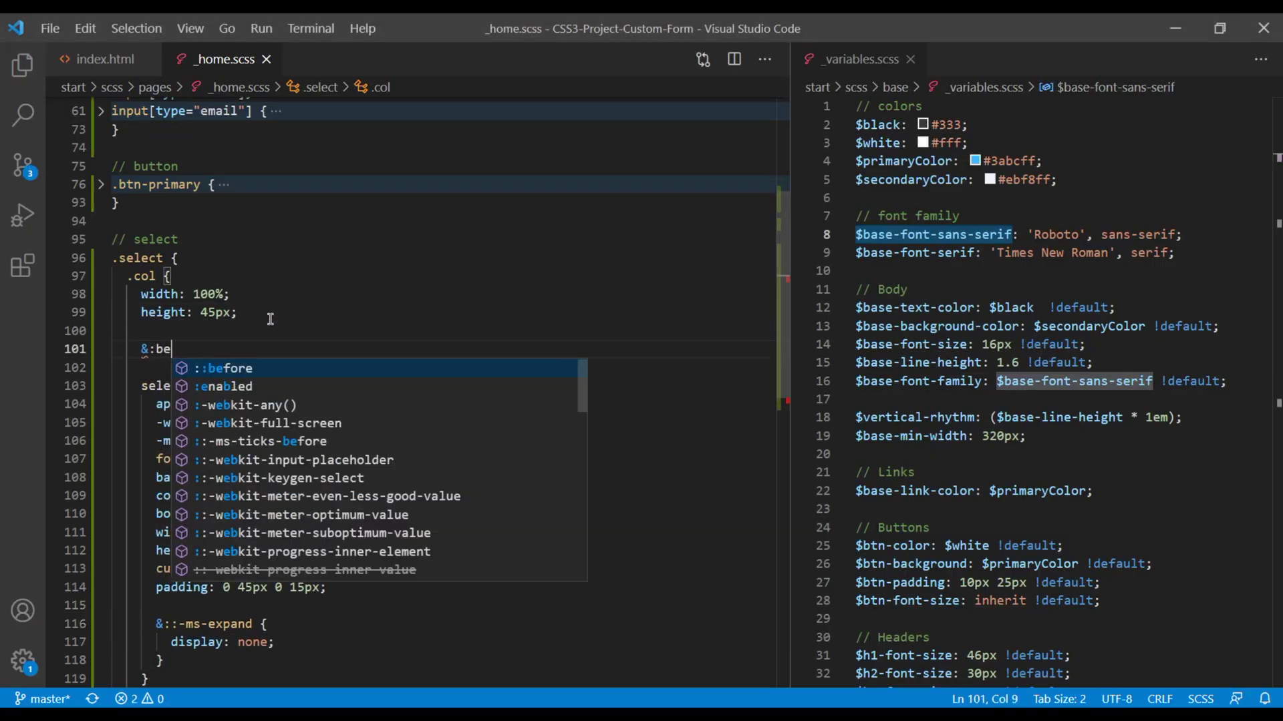
type("fore {")
key("Return")
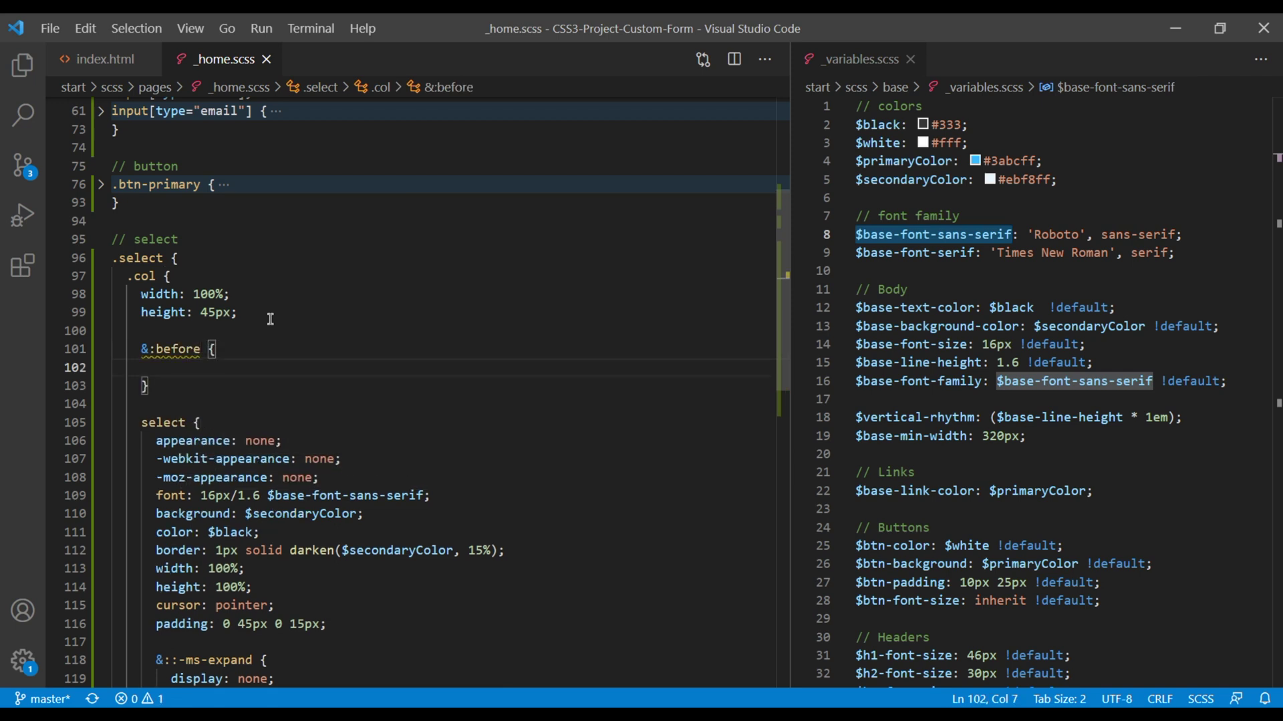
type("cont")
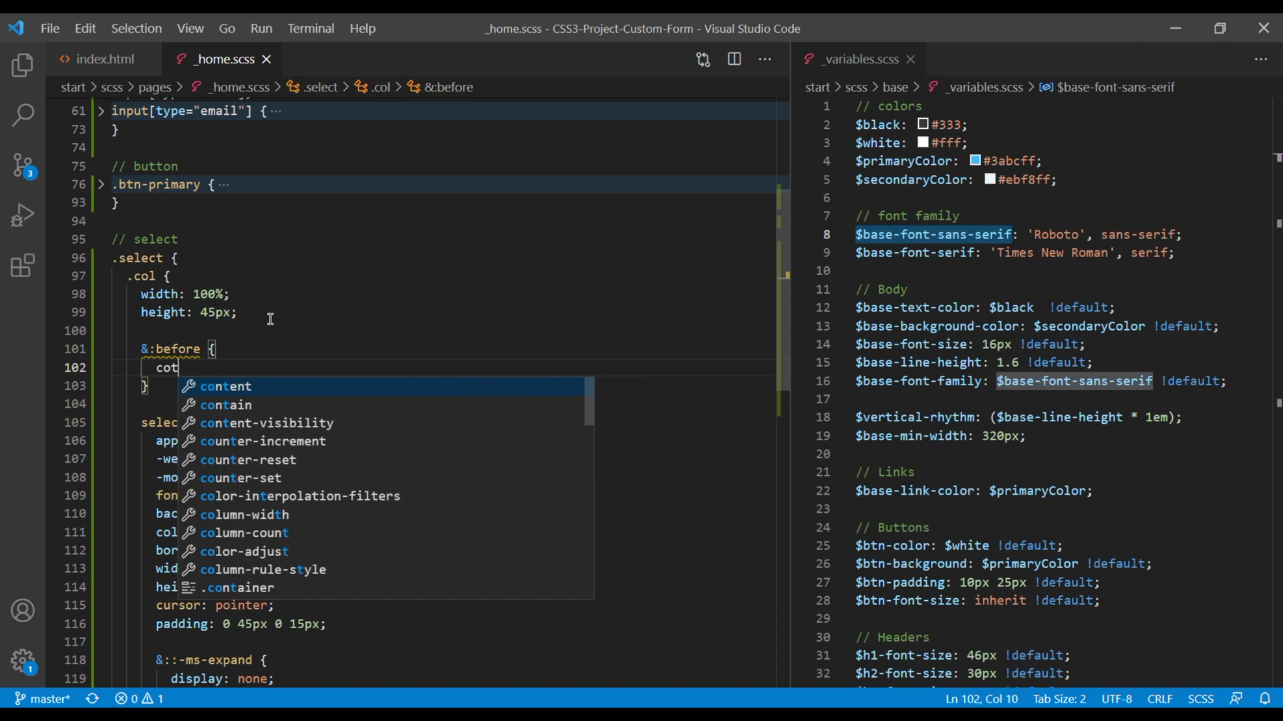
key("BackSpace")
key("BackSpace")
type("ntent")
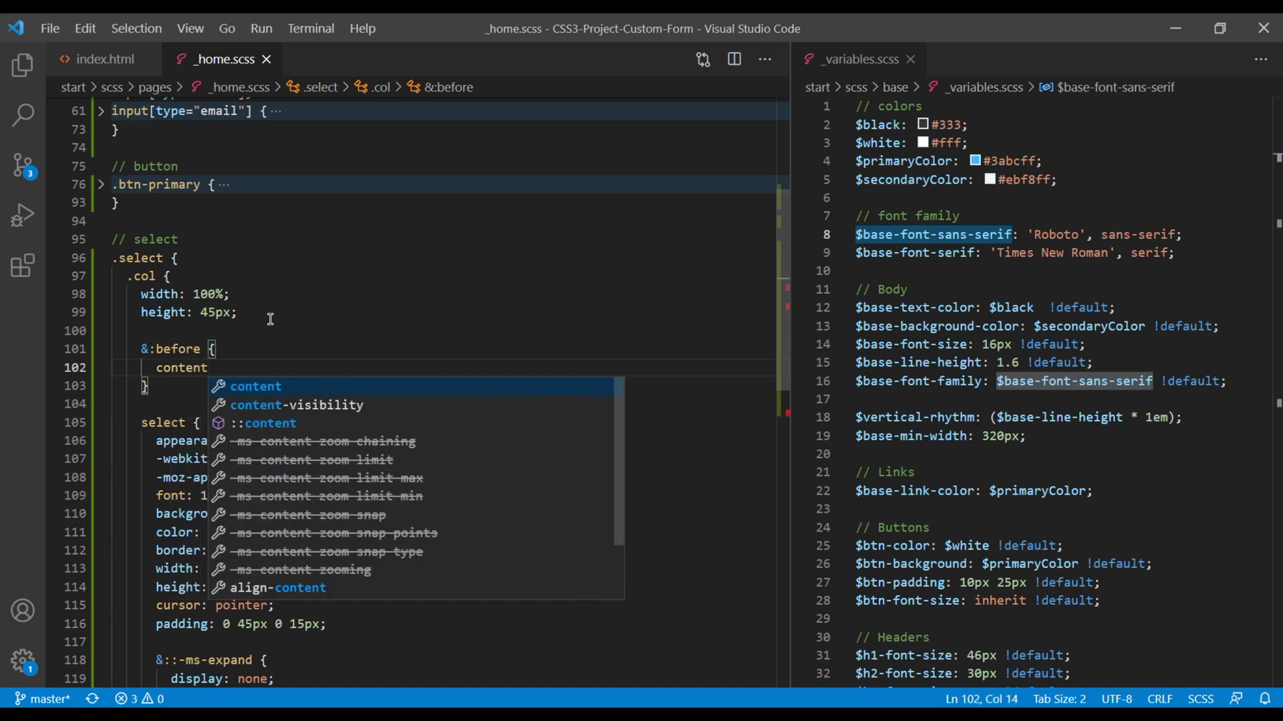
key("Return")
type("'")
key("End")
Give &:before a background of darken($secondaryColor, 15%)
key("Return")
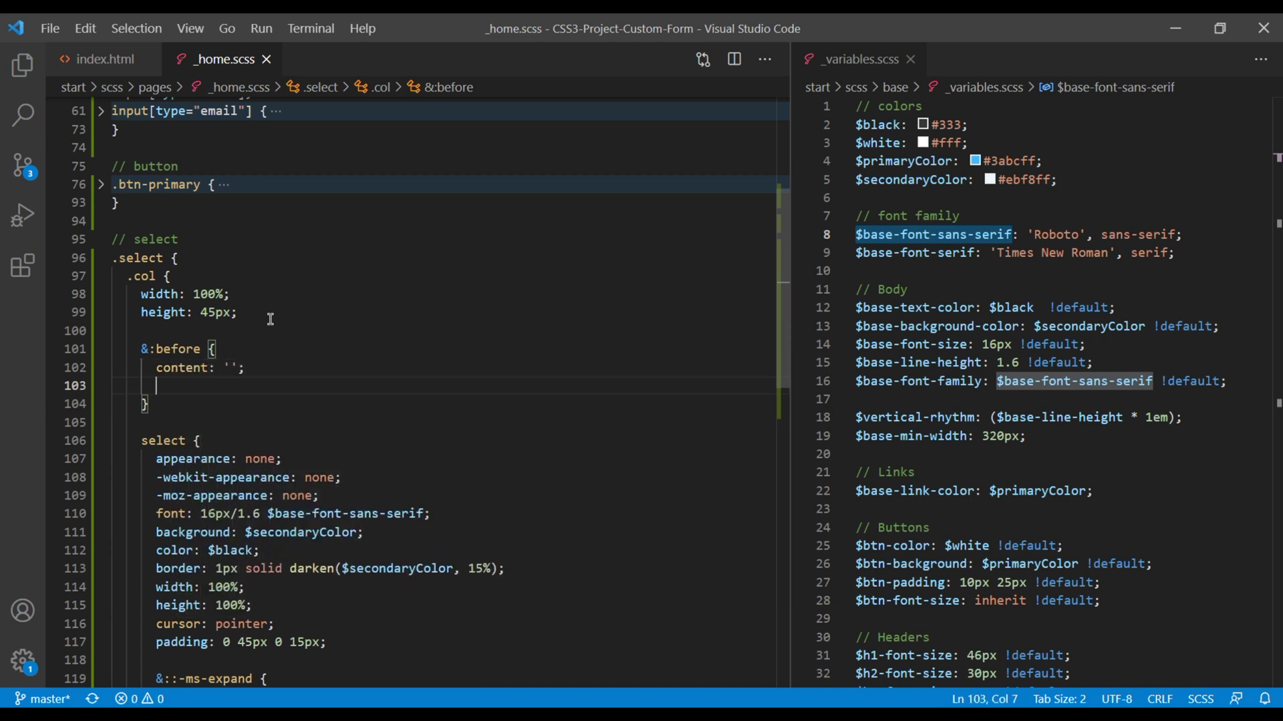
type("backg")
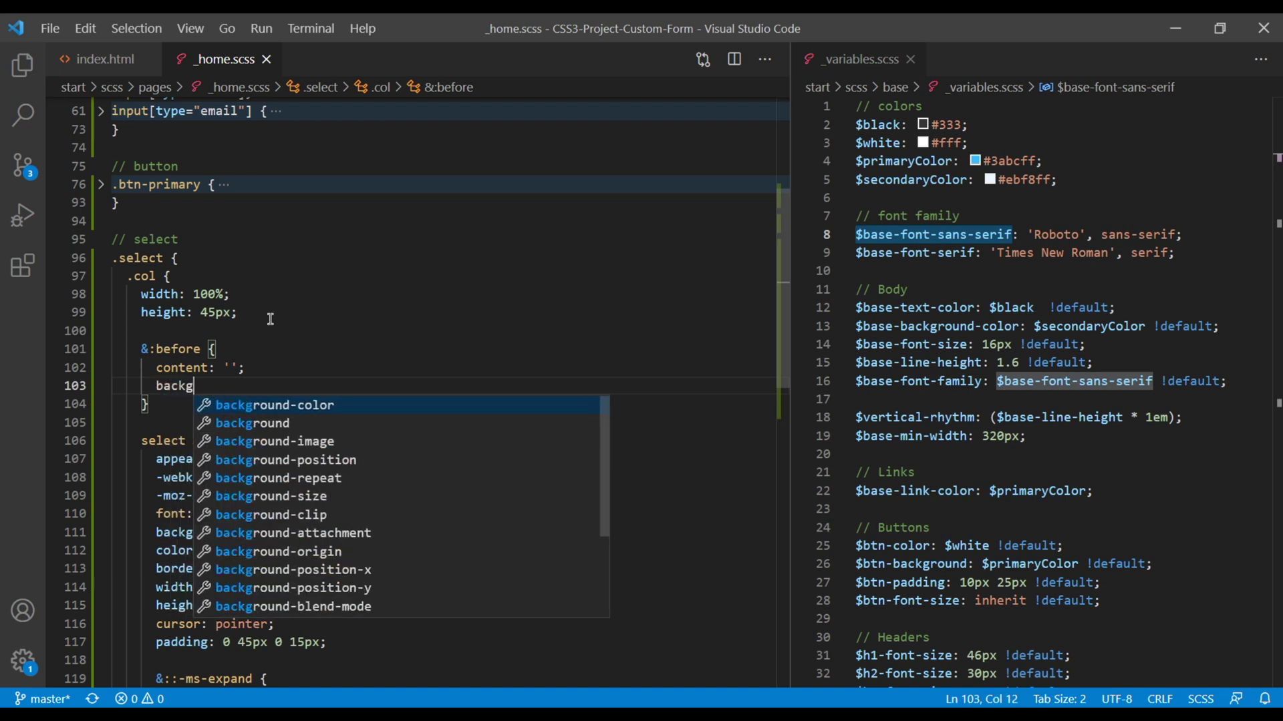
type("round")
key("Return")
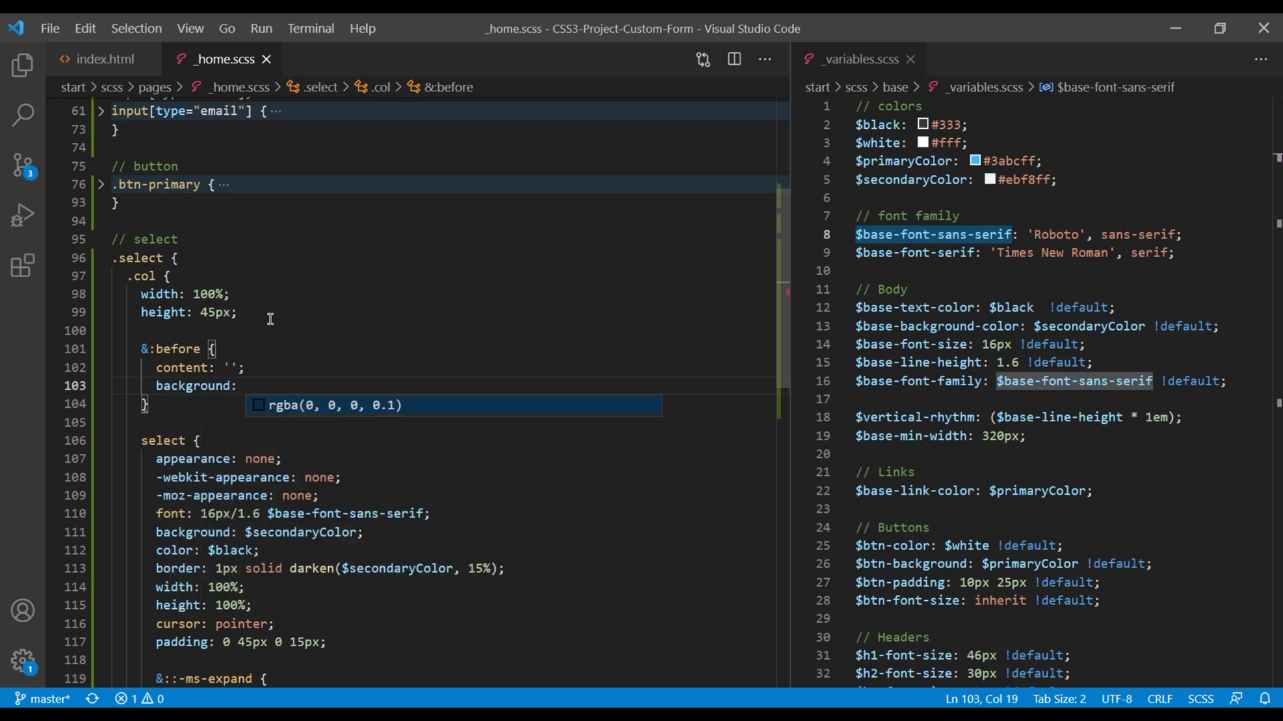
type("darken()")
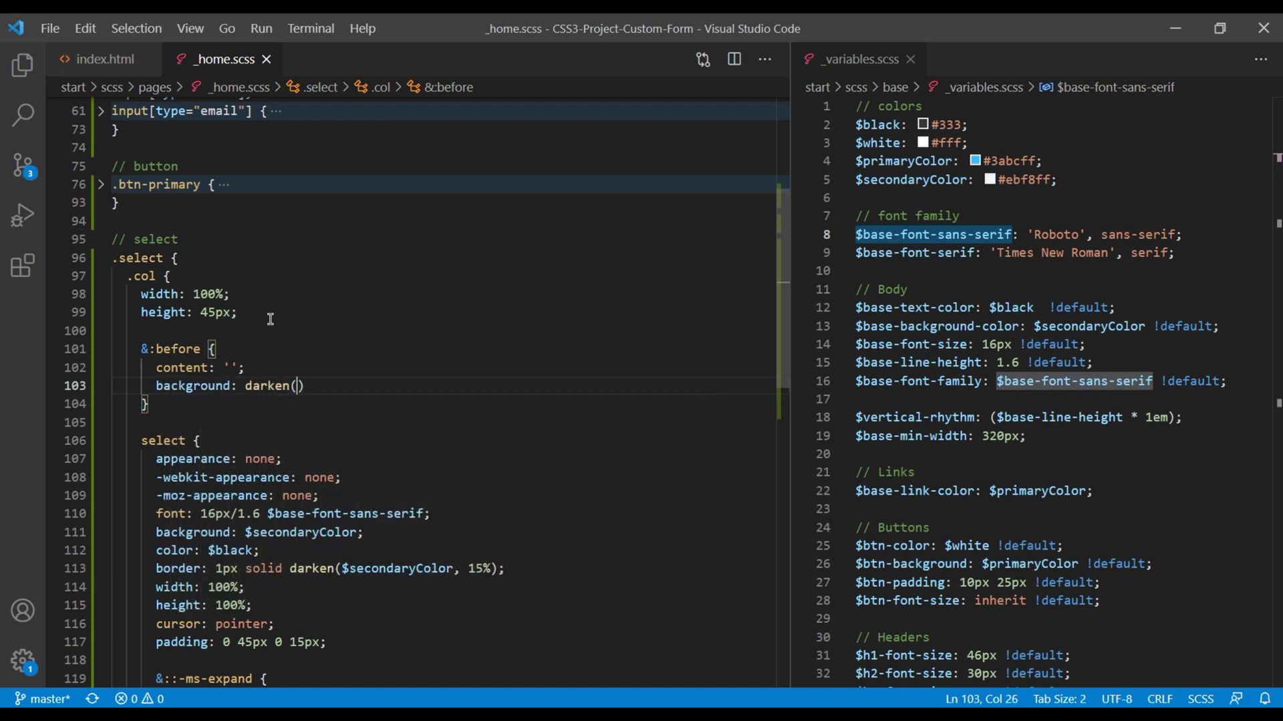
type(";")
key("Left")
key("Left")
type("$")
type("secon")
key("Return")
type(", ")
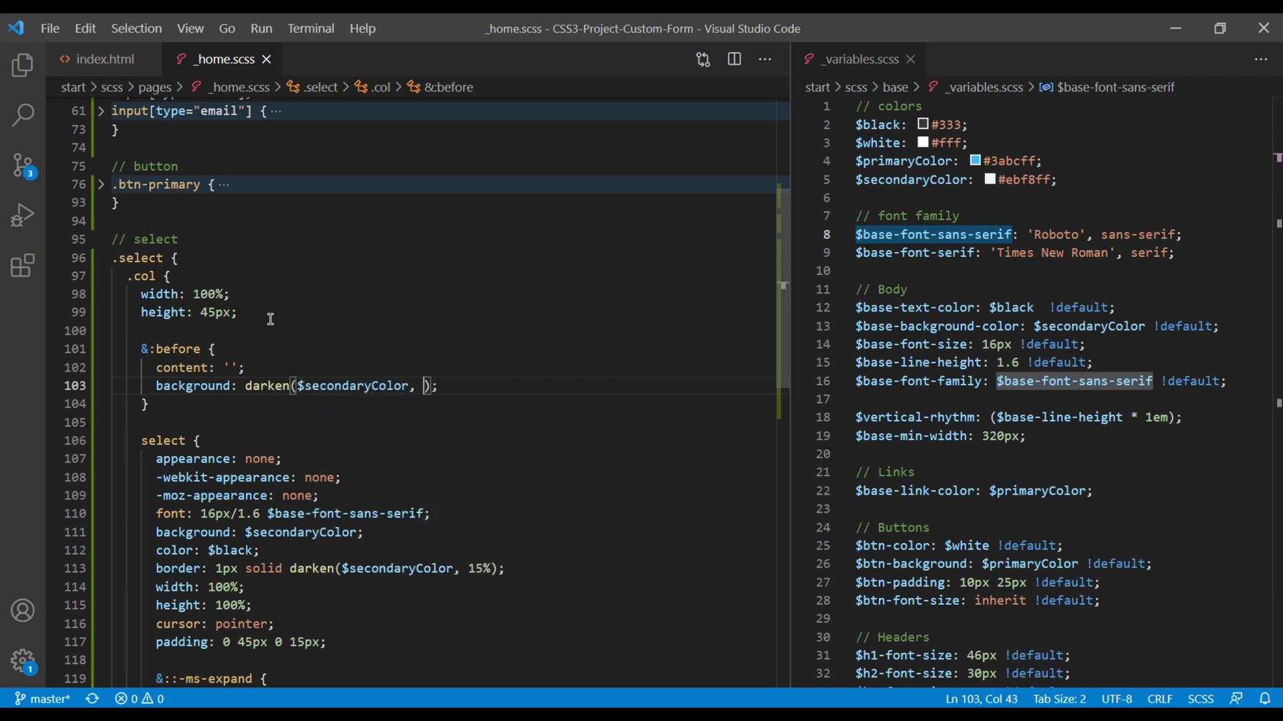
type("15%")
key("Return")
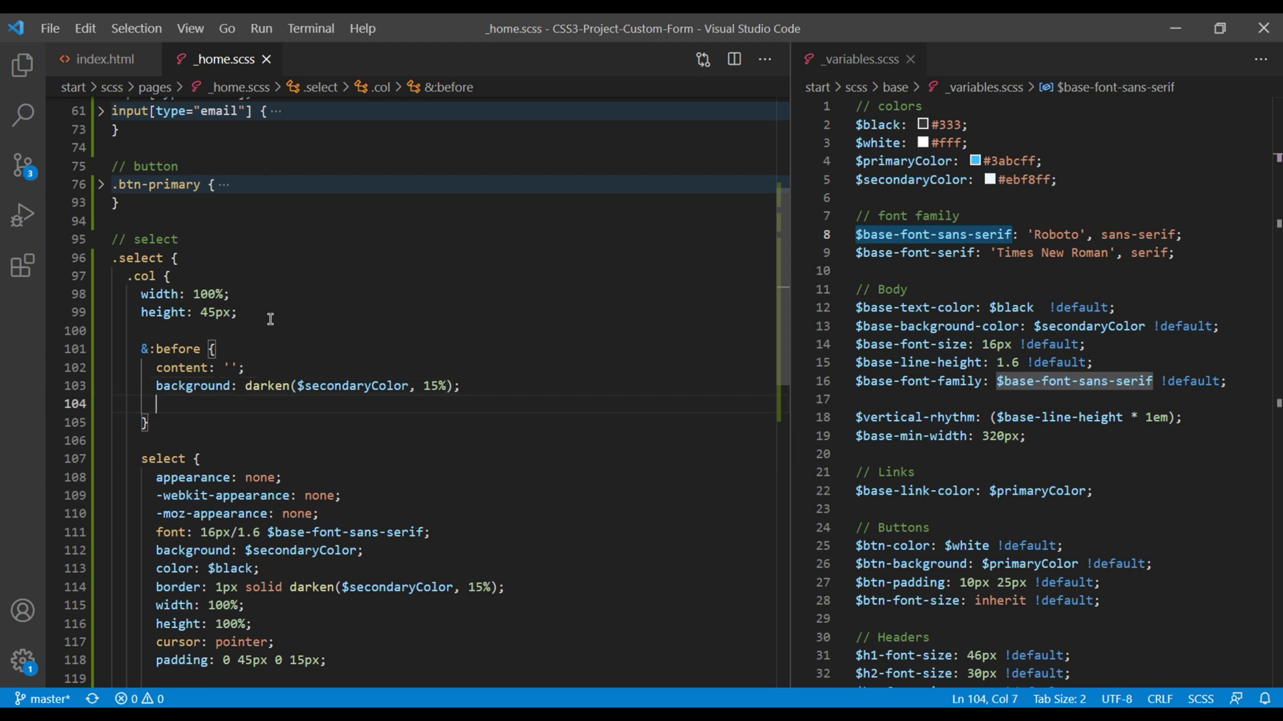
type("w")
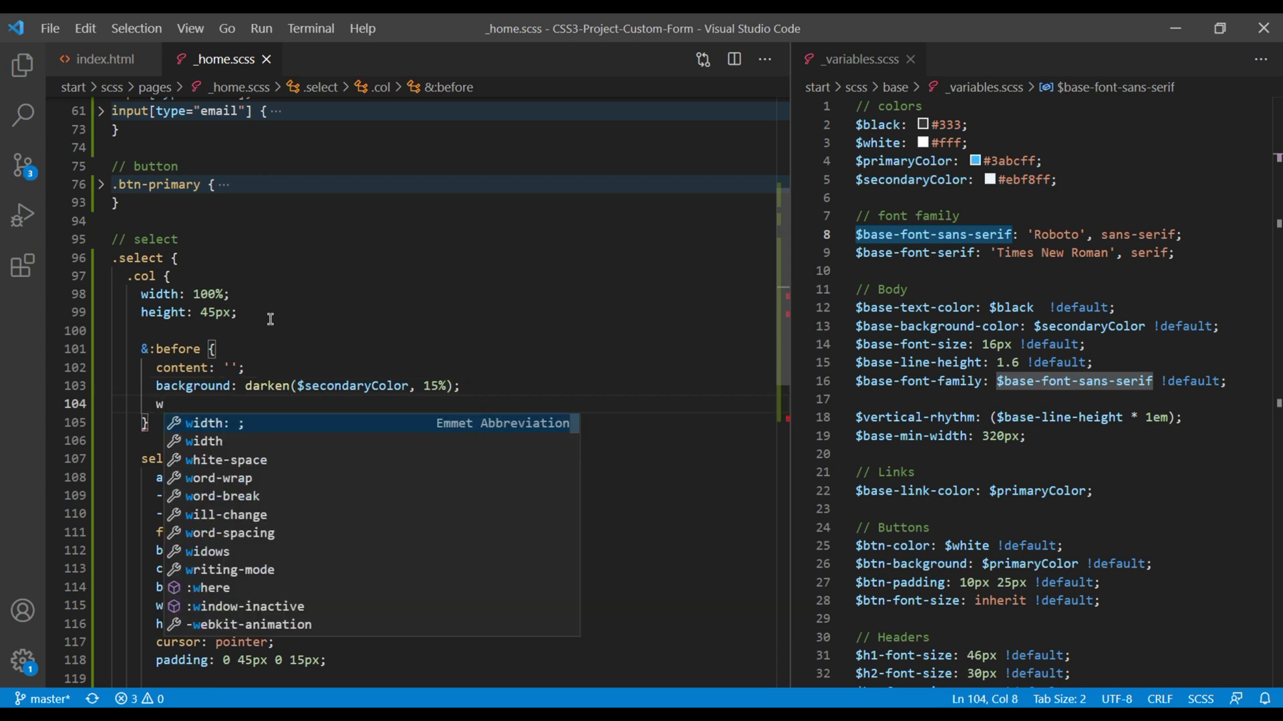
type("30")
Give &:before 30px width, absolute positioning, and 1px top, right and bottom offsets
key("Tab")
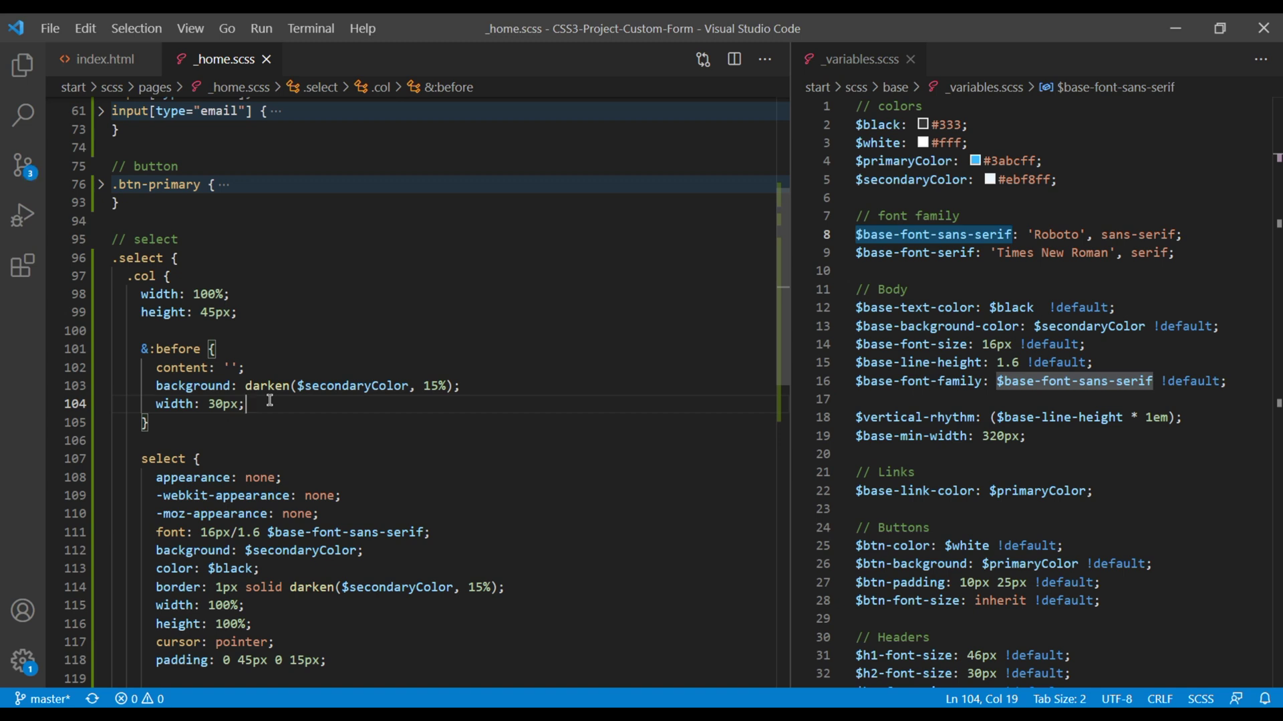
key("Return")
type("poa")
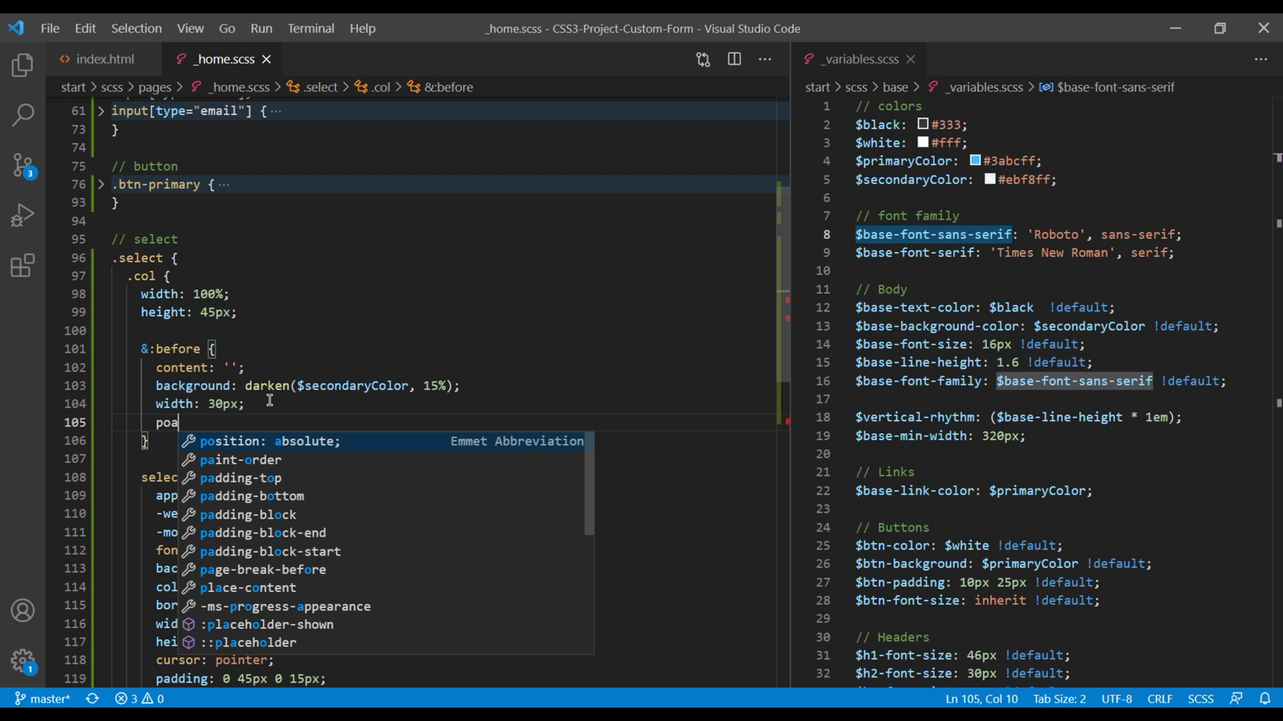
key("Return")
key("Return")
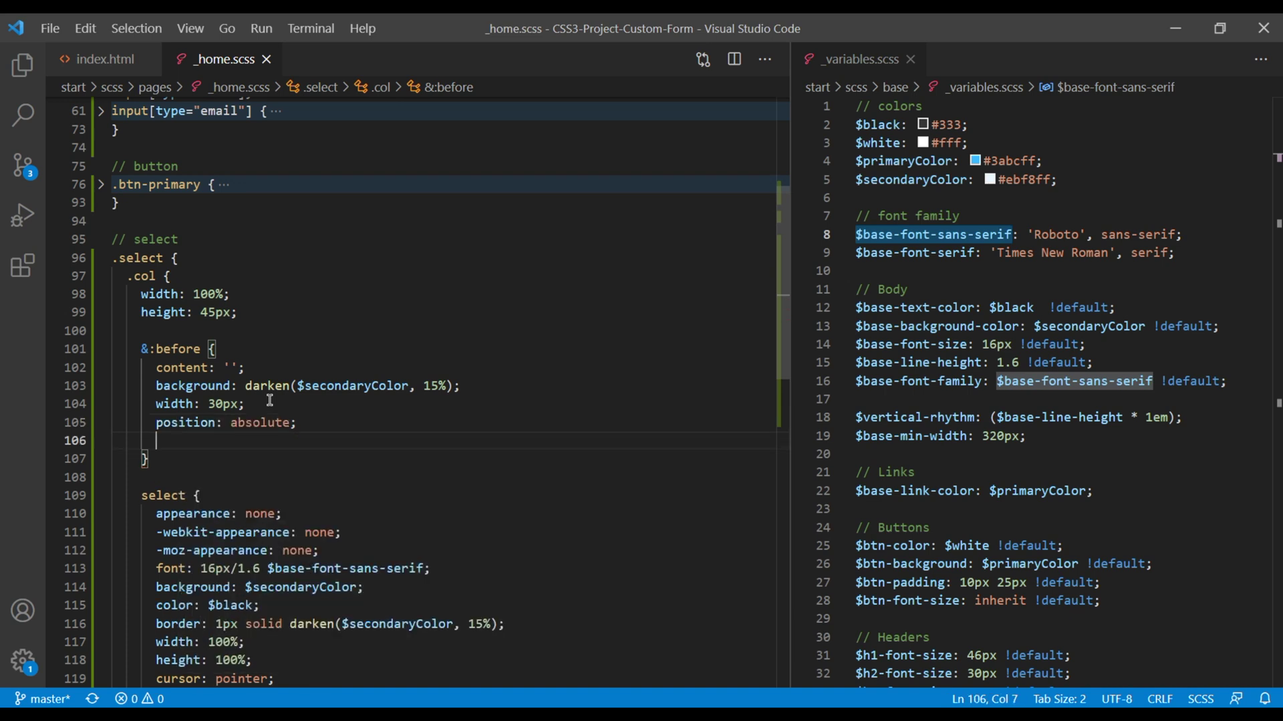
type("t1")
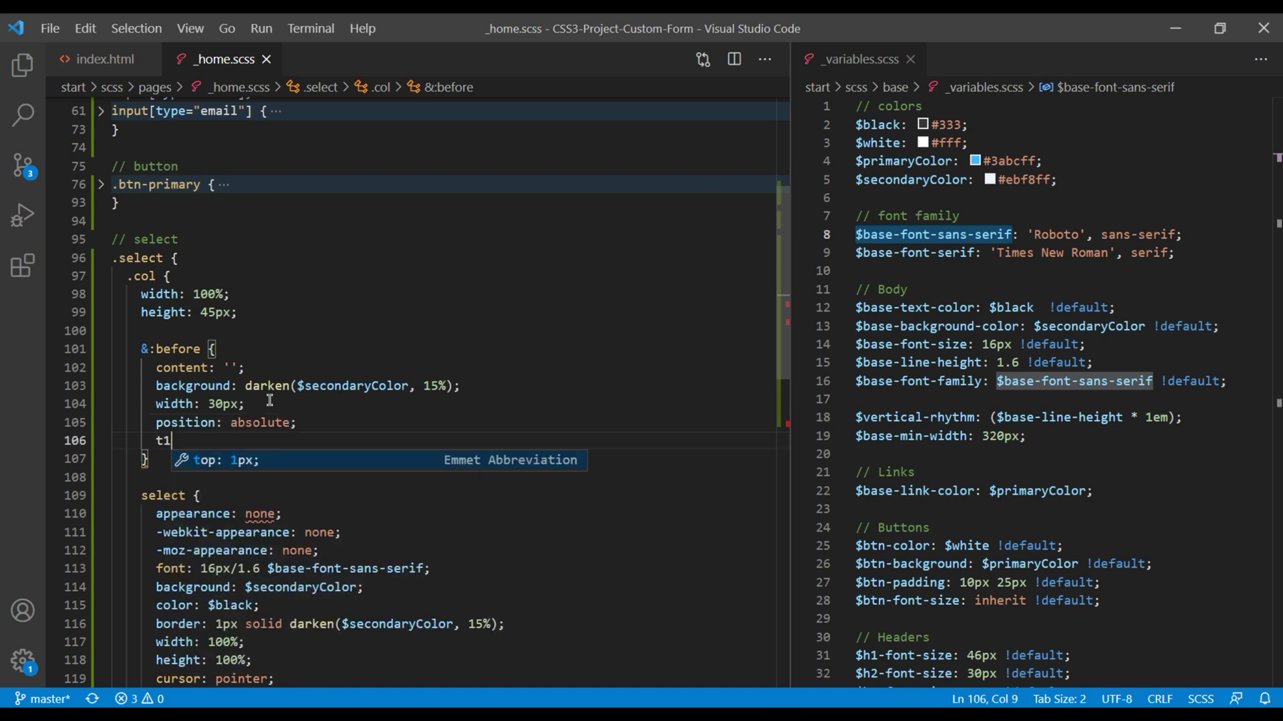
key("Return")
key("Return")
type("1")
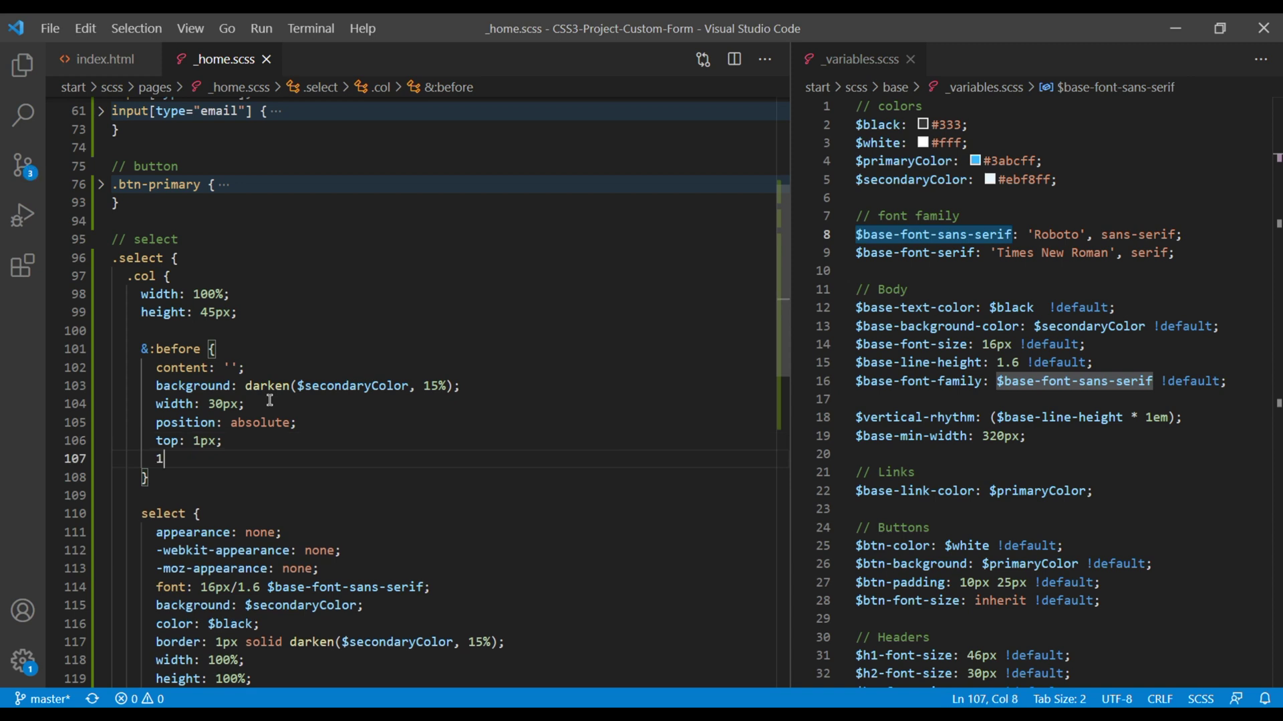
type("px")
key("BackSpace")
key("BackSpace")
key("BackSpace")
type("r1")
key("Return")
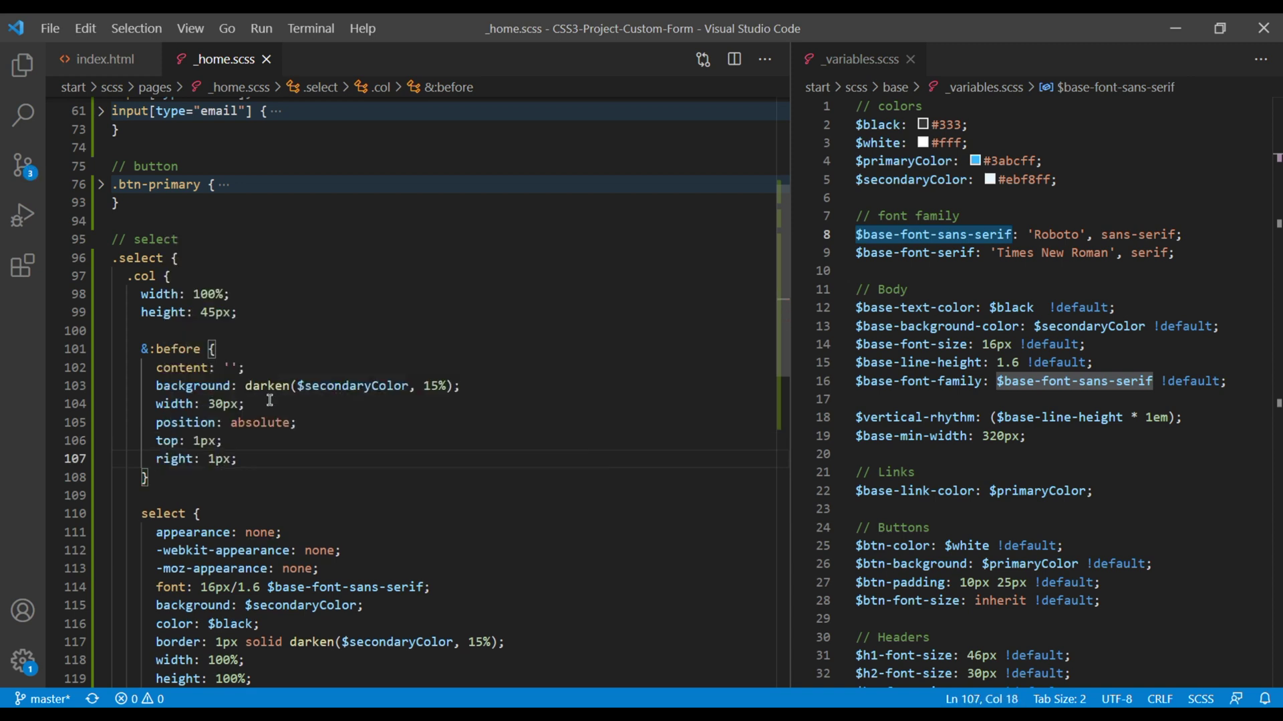
key("Return")
type("b1px")
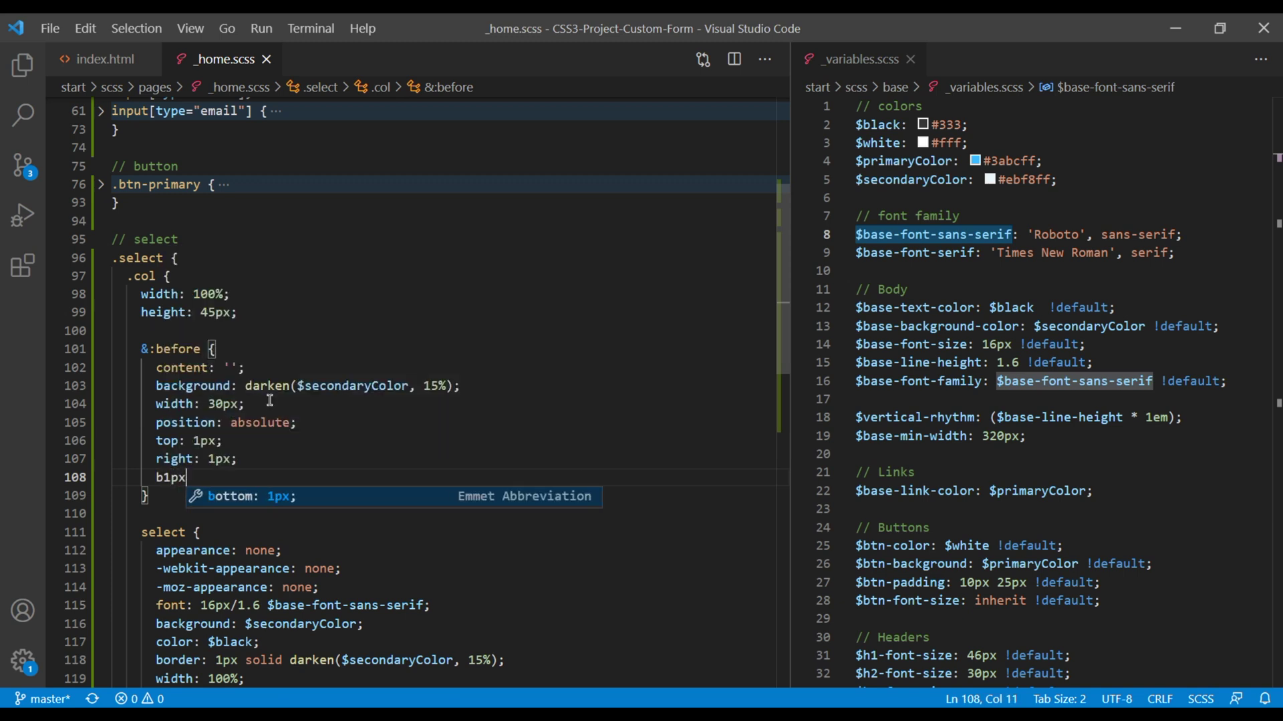
key("Return")
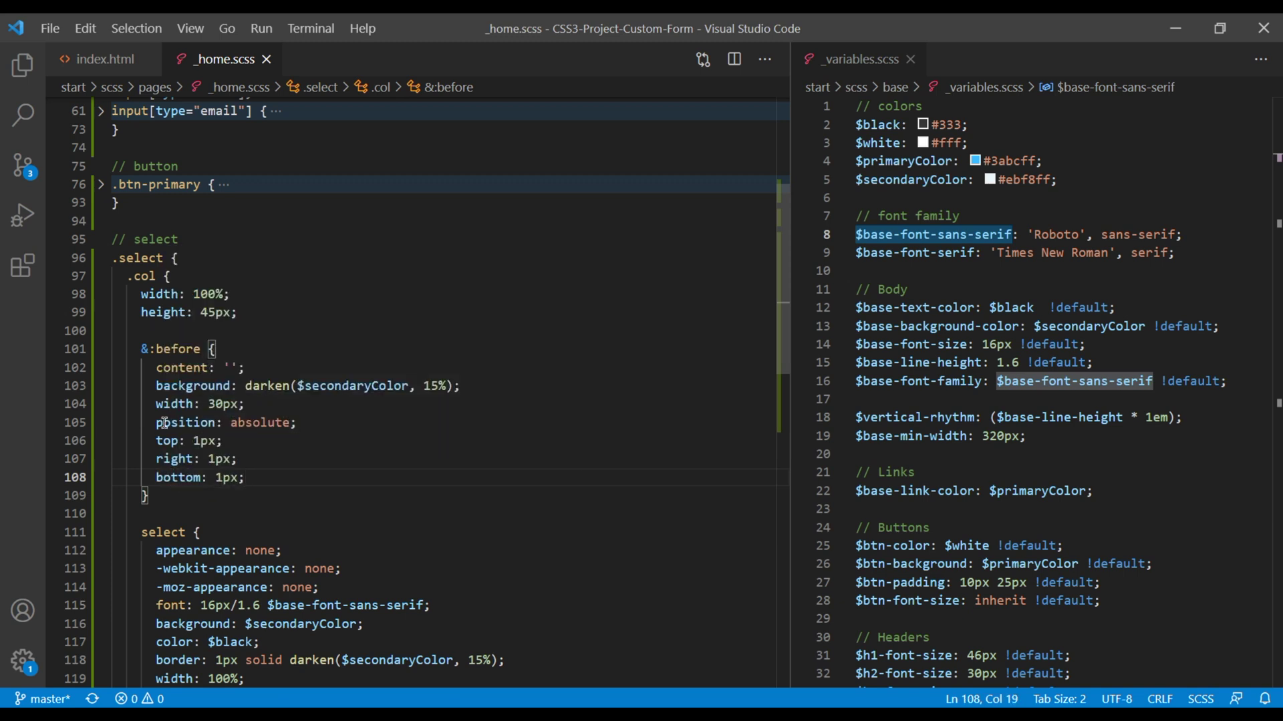
left_click_drag(153, 424, 302, 425)
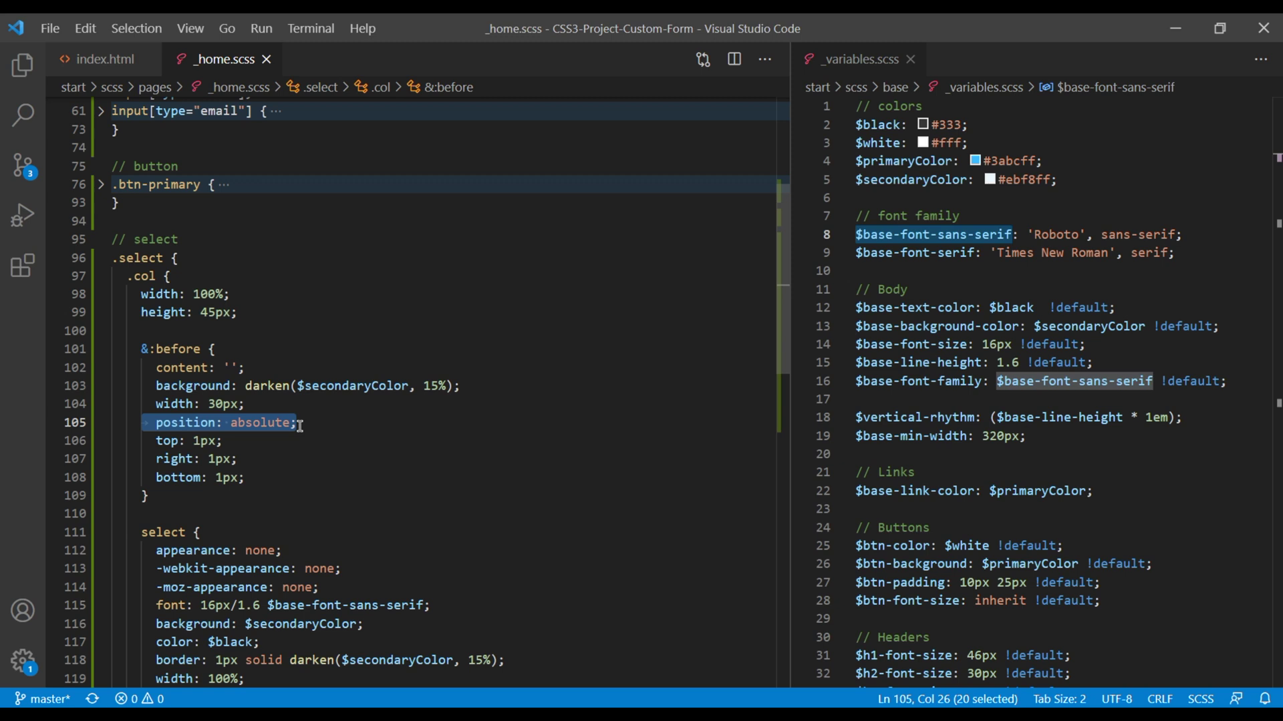
Add position: relative to the .col rule
left_click(250, 317)
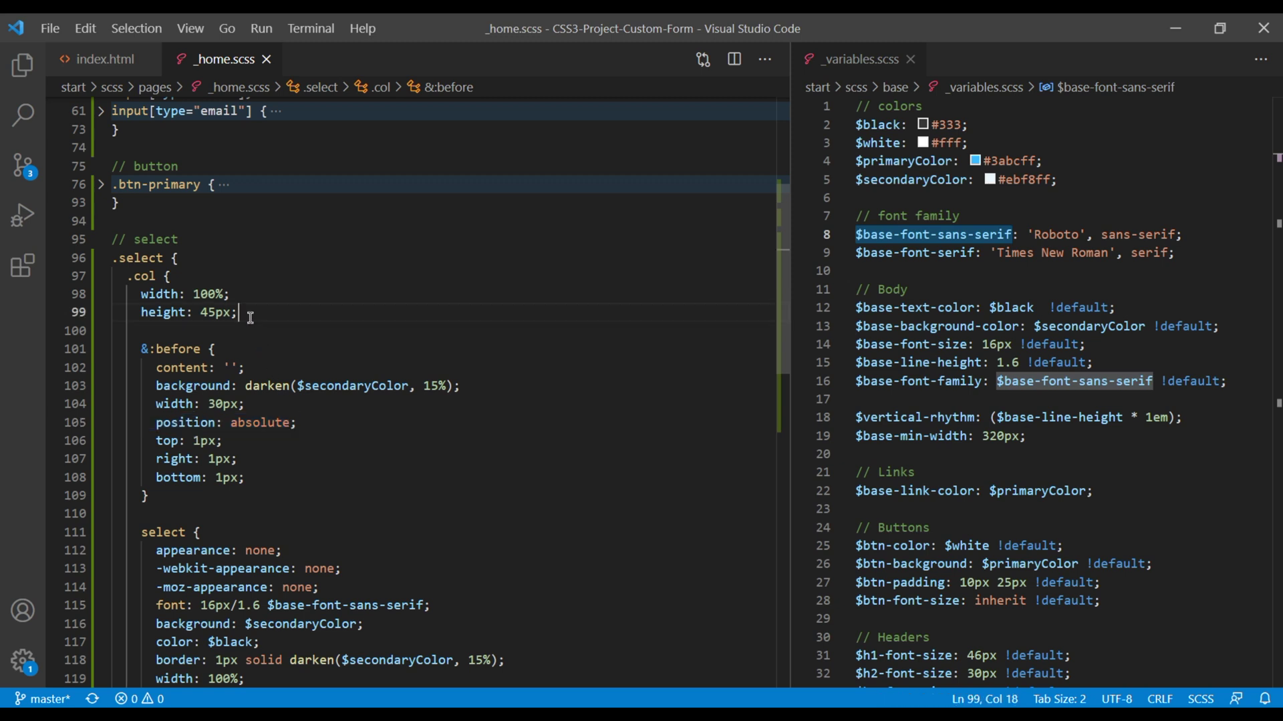
key("Return")
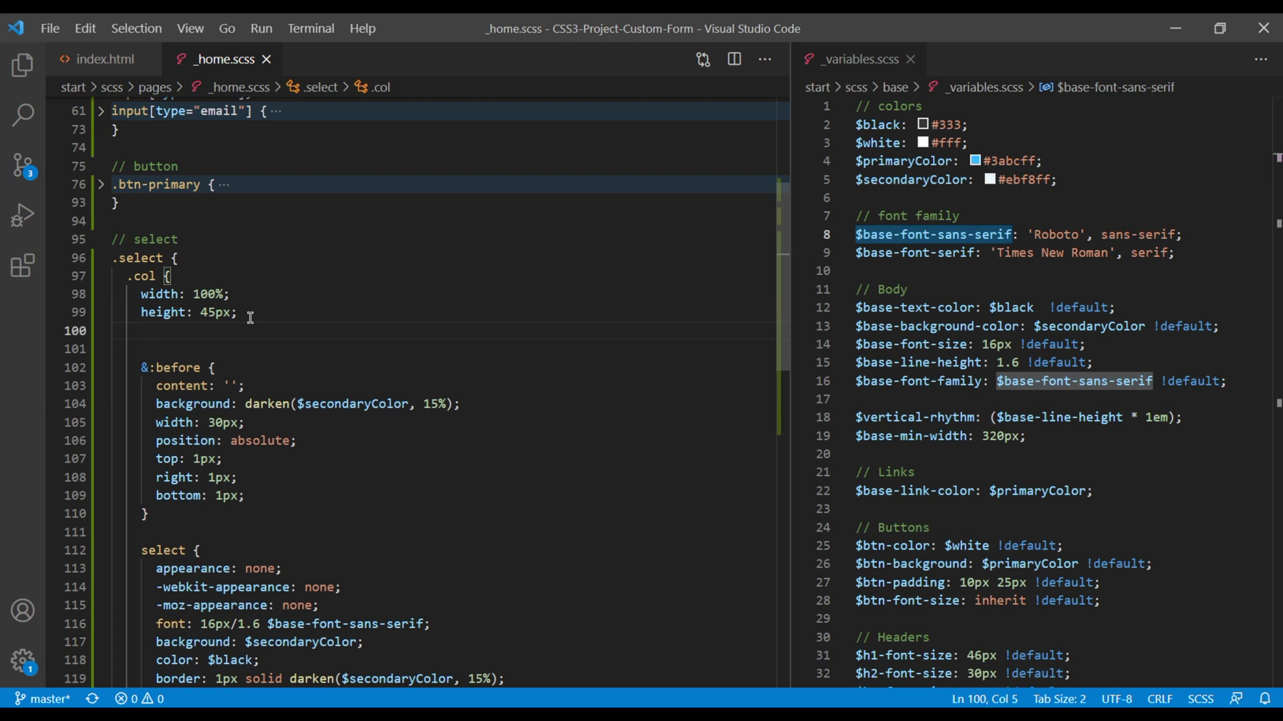
type("po")
key("Return")
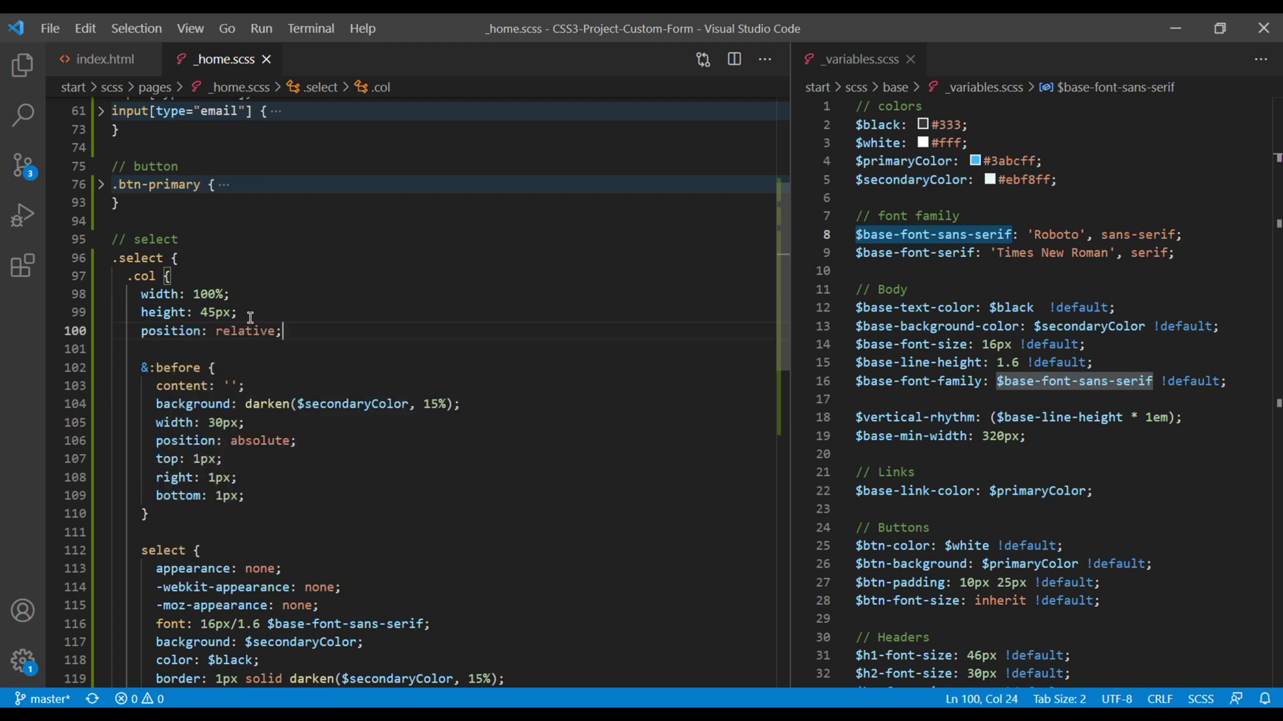
left_click(305, 439)
left_click(311, 507)
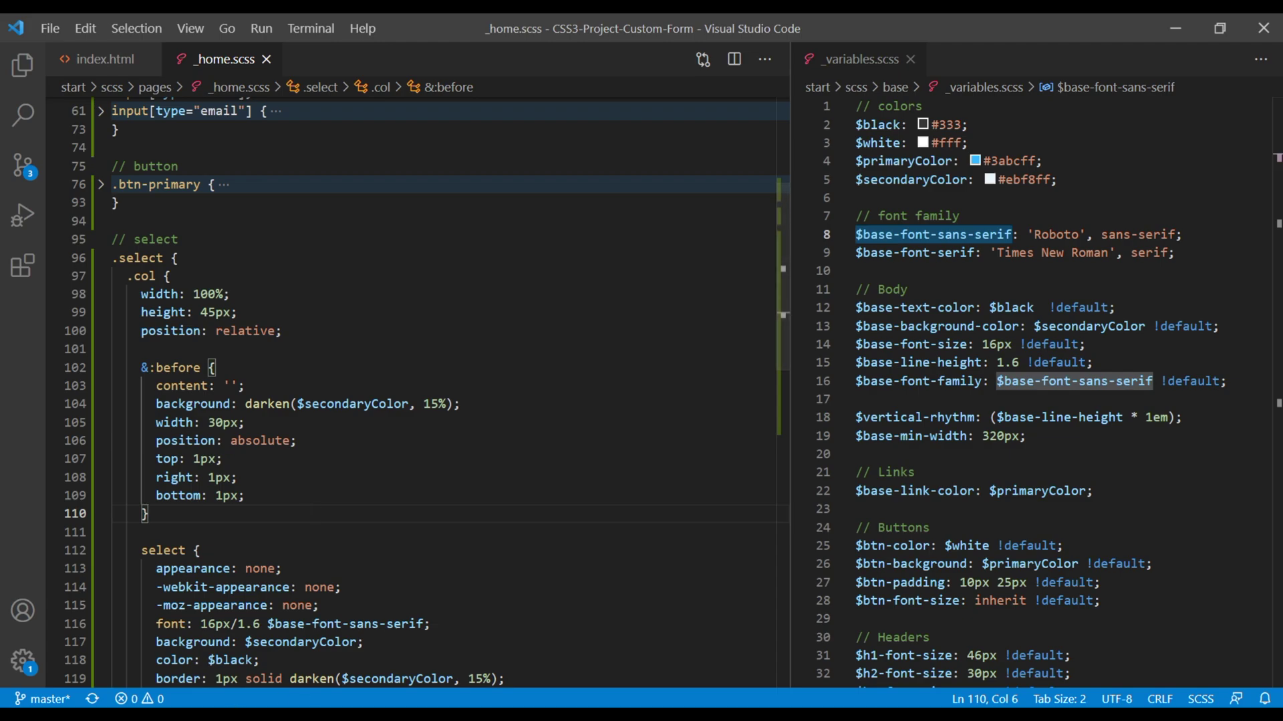
key("alt+Tab")
Reload the local index.html tab to see the darker 30px block on the select
left_click(254, 25)
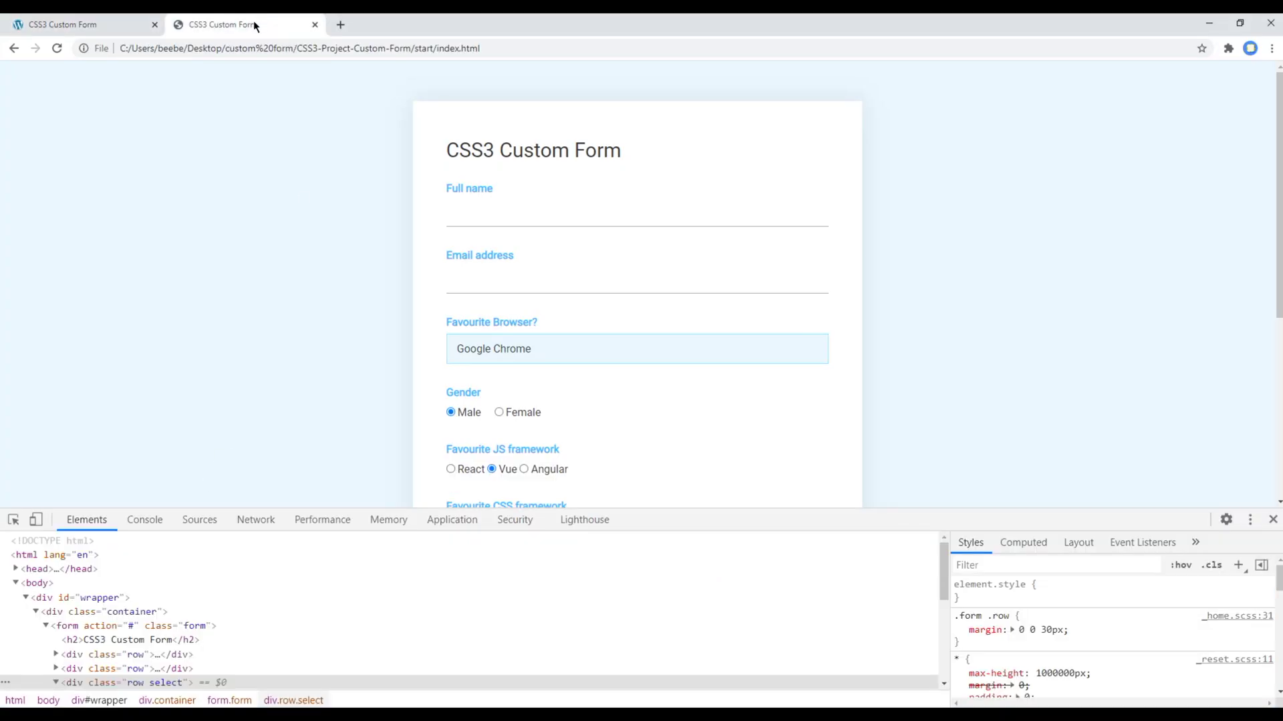
left_click(58, 48)
key("alt+Tab")
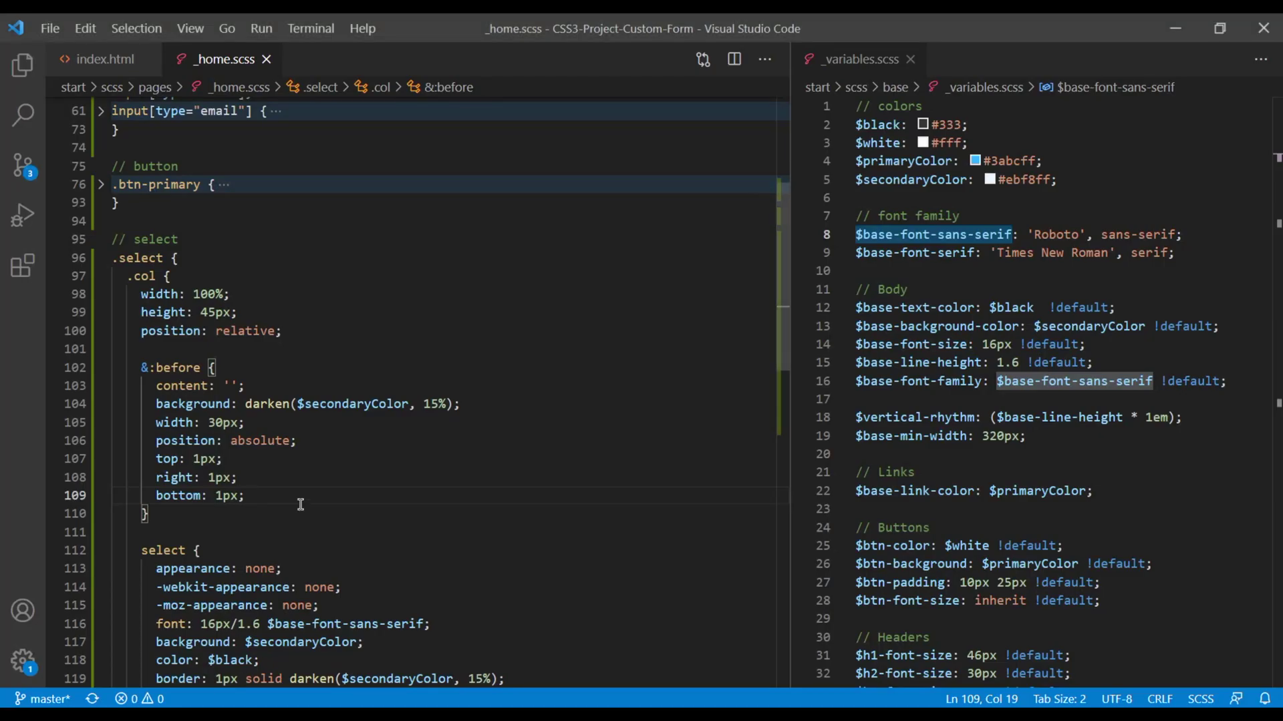
Add pointer-events: none to &:before, reload the form, and compare with the live demo
key("Return")
type("po")
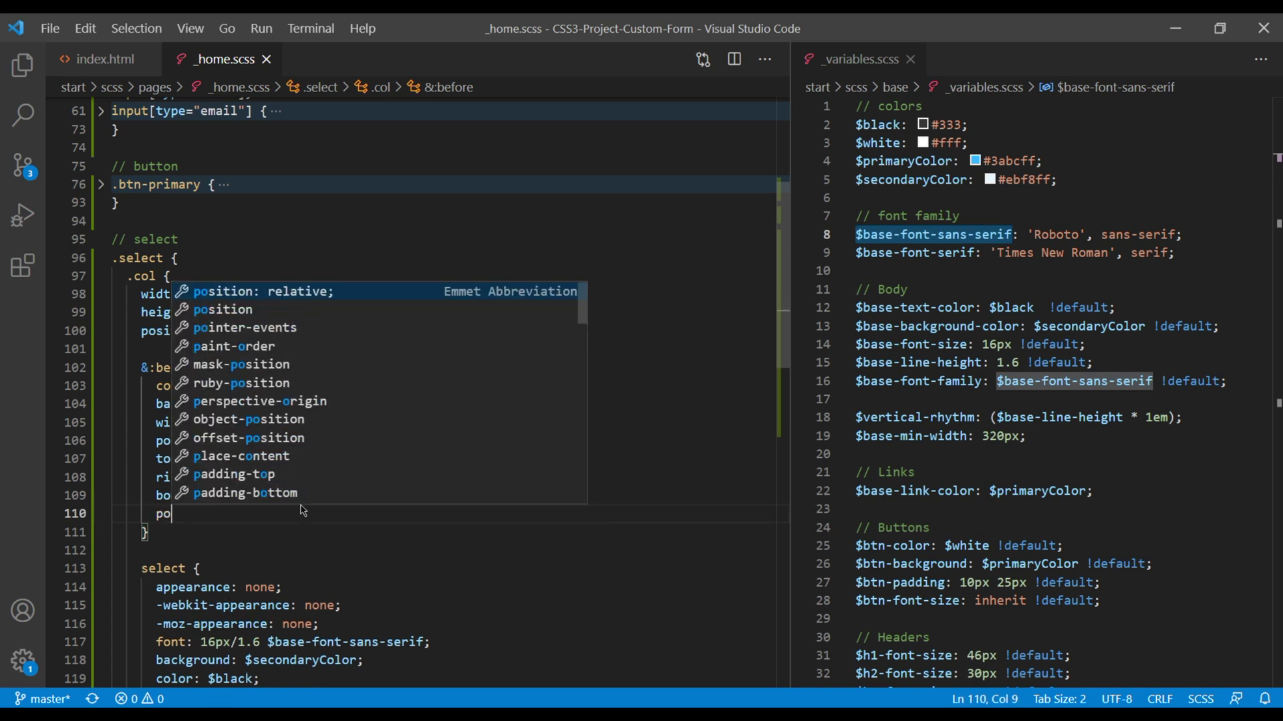
type("inter")
key("Return")
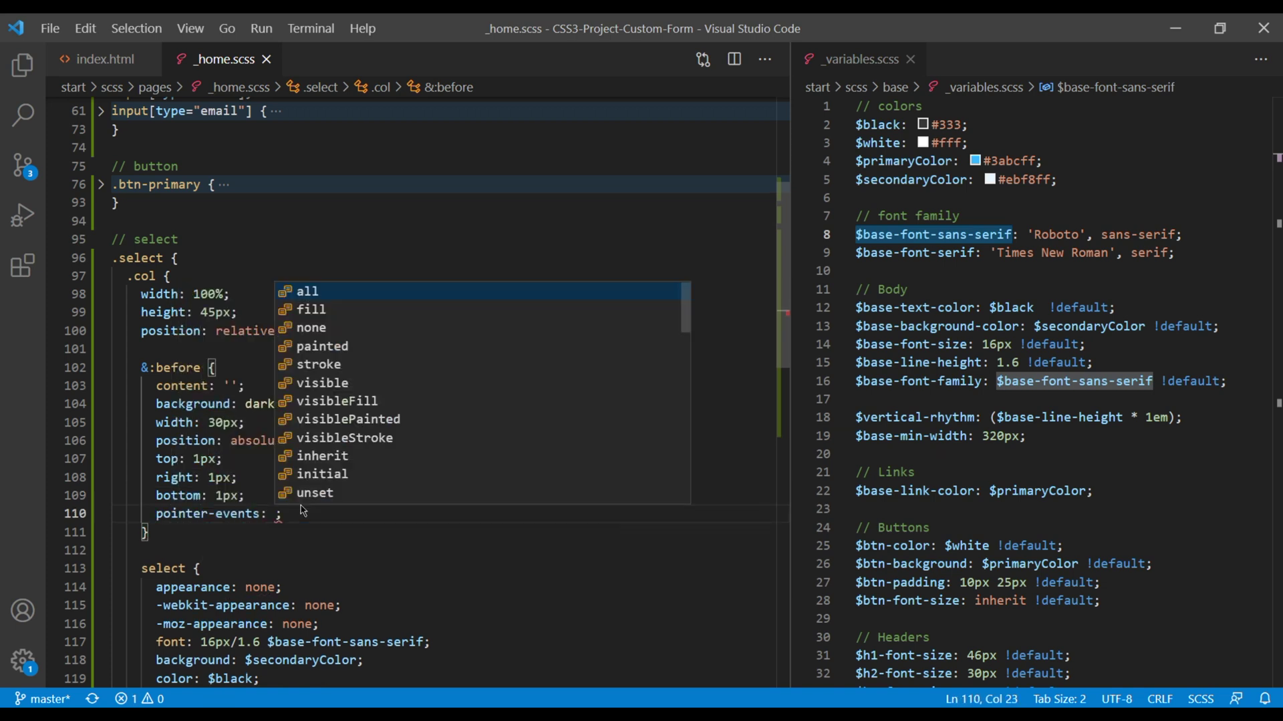
type("none")
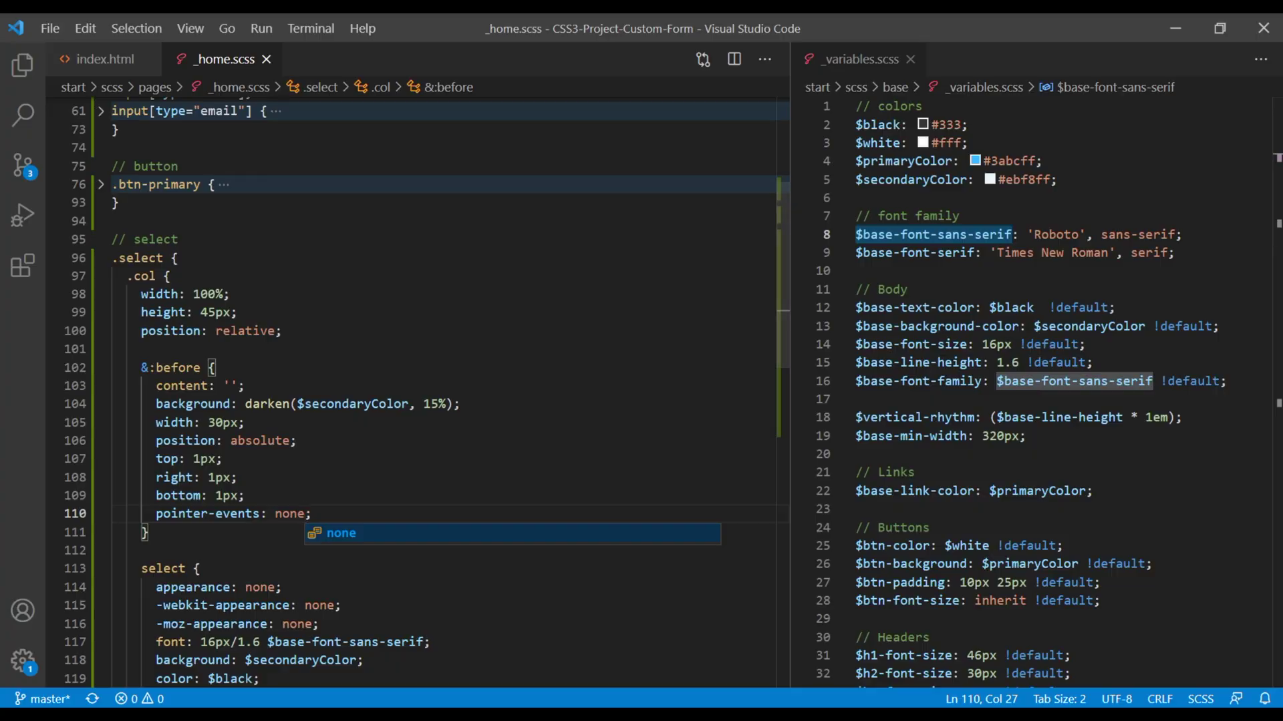
key("alt+Tab")
key("ctrl+r")
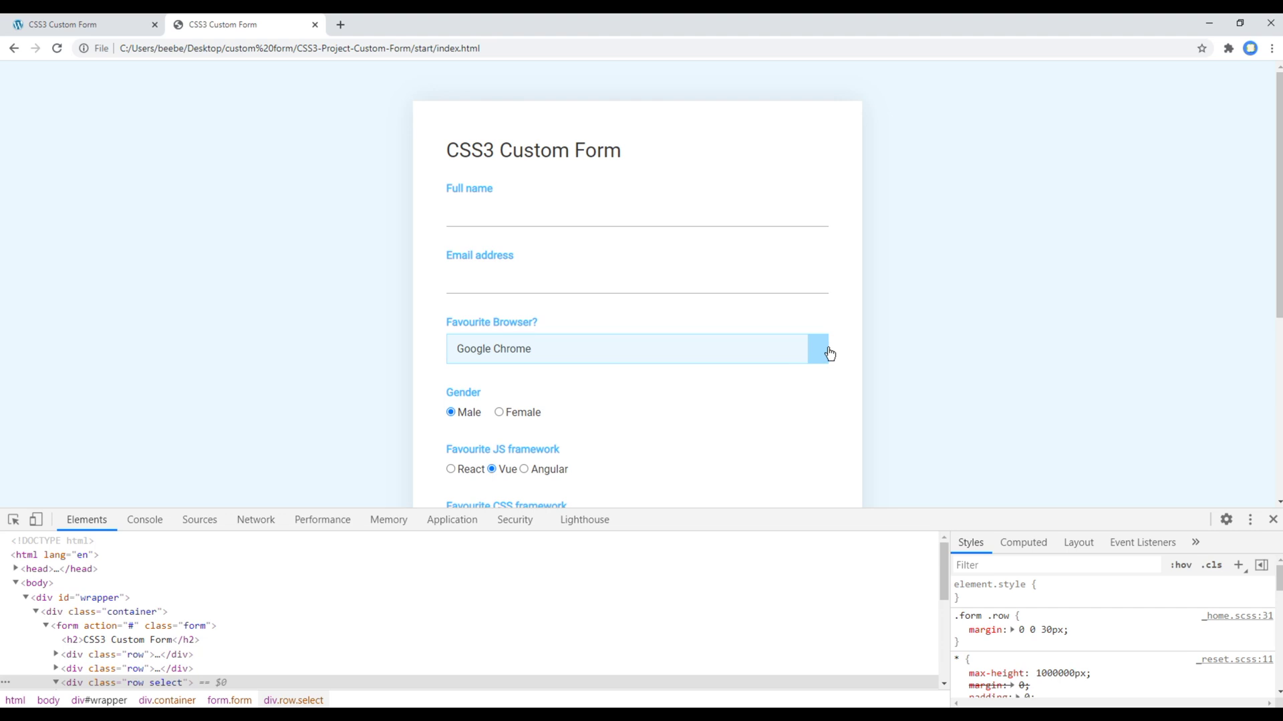
left_click(57, 24)
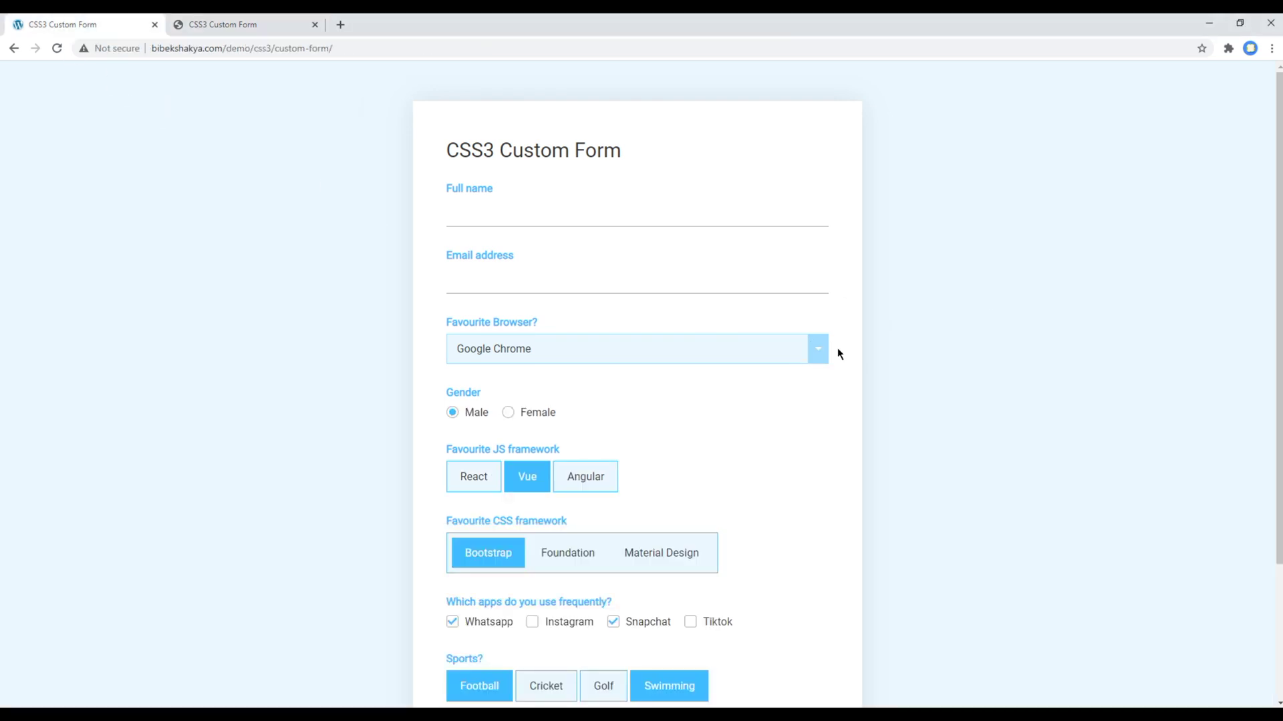
Search 'css triangle', set the eky generator's Direction to Bottom, and select its CSS
left_click(340, 25)
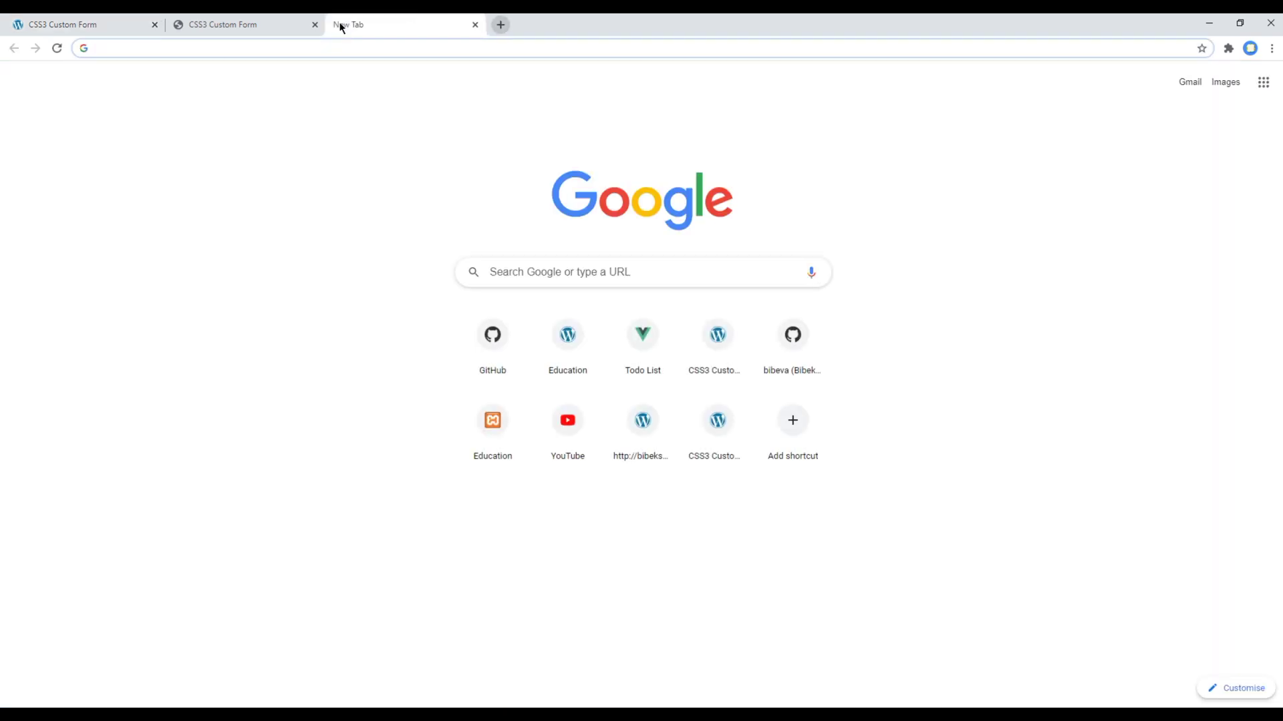
type("css triangle")
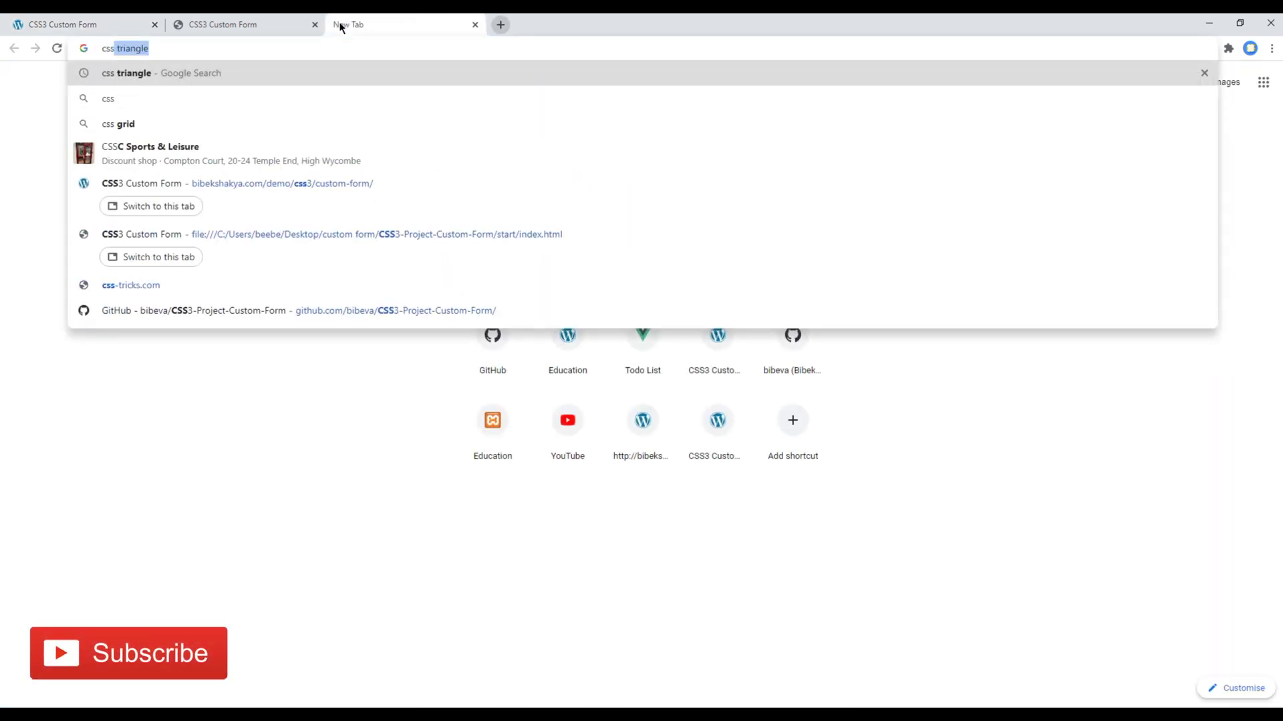
key("Return")
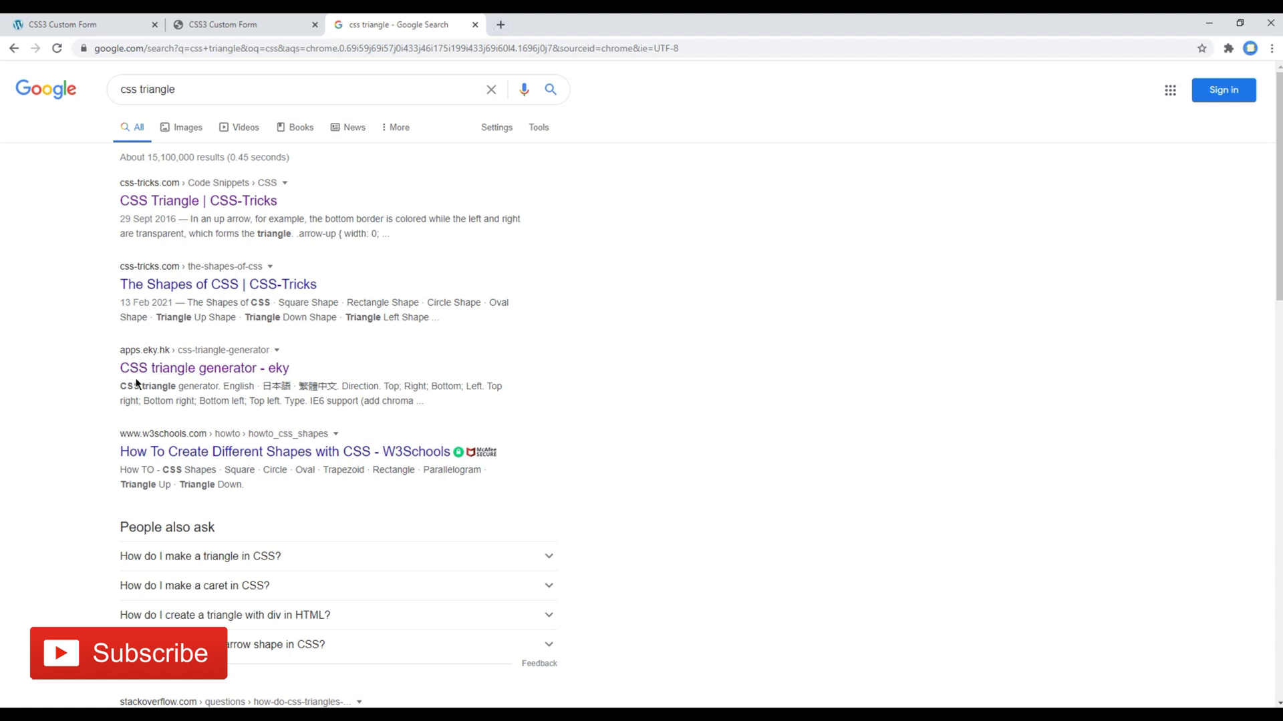
left_click(232, 369)
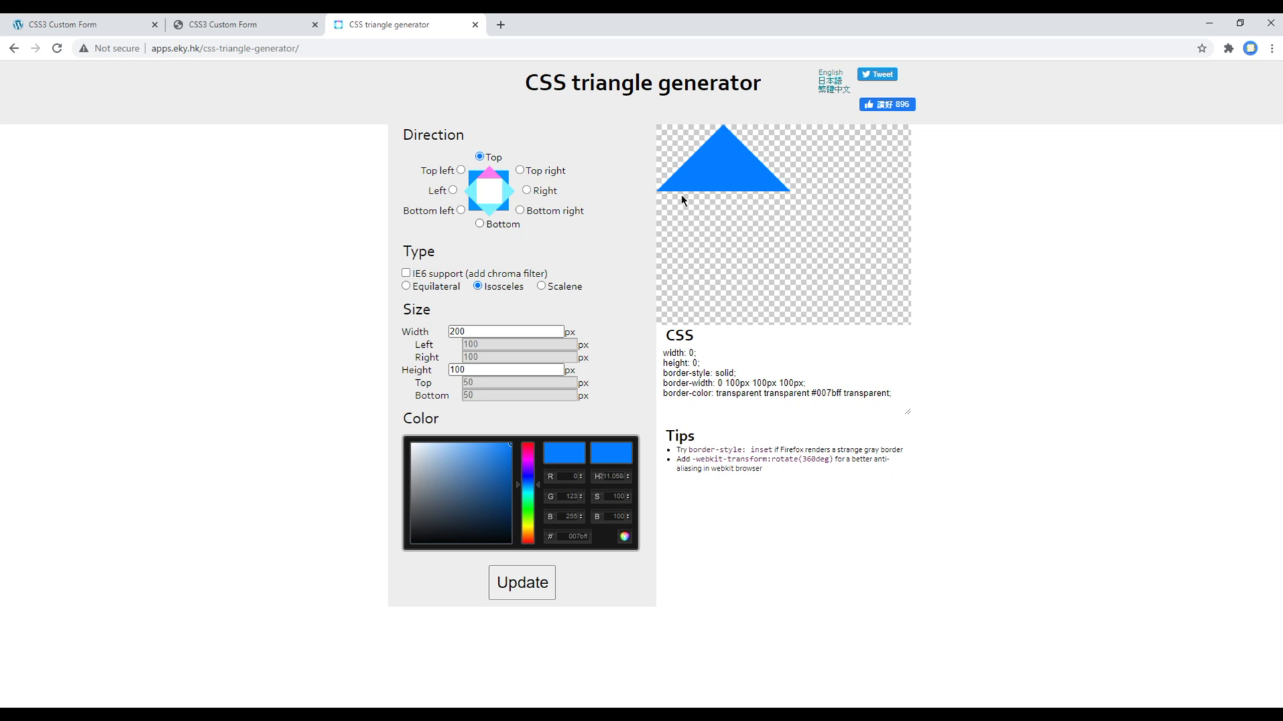
left_click(480, 223)
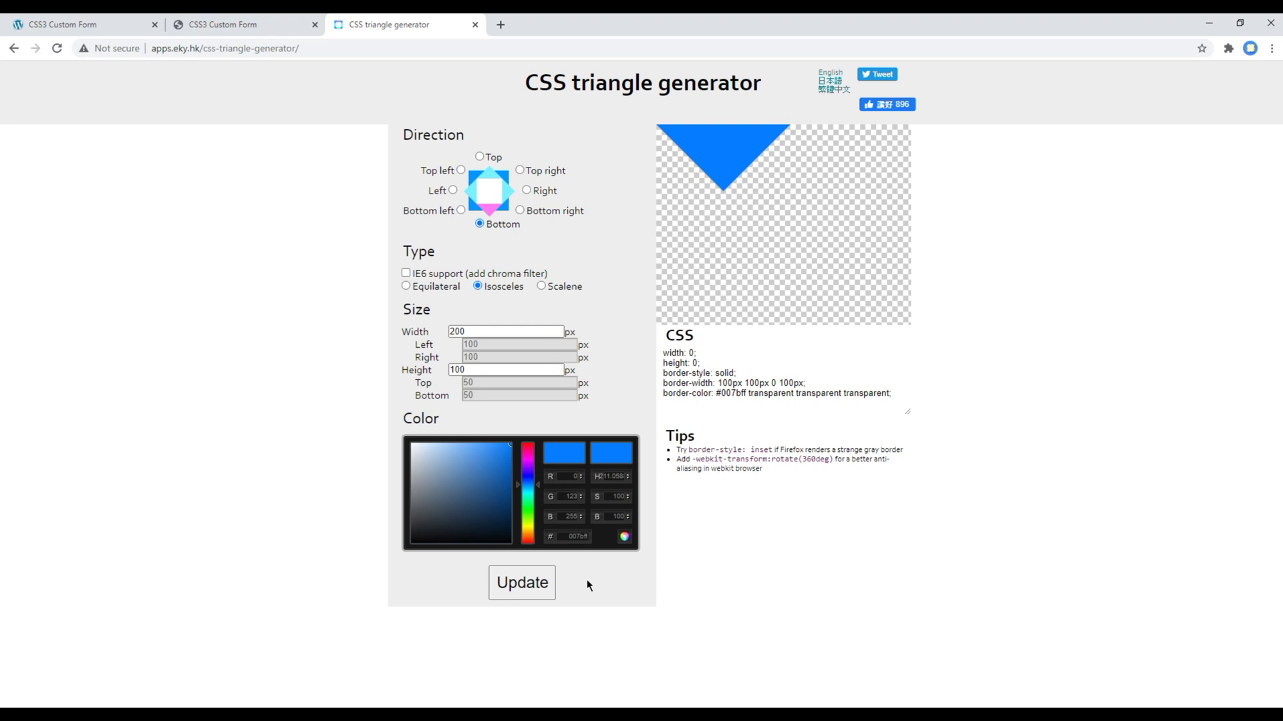
left_click_drag(895, 394, 674, 351)
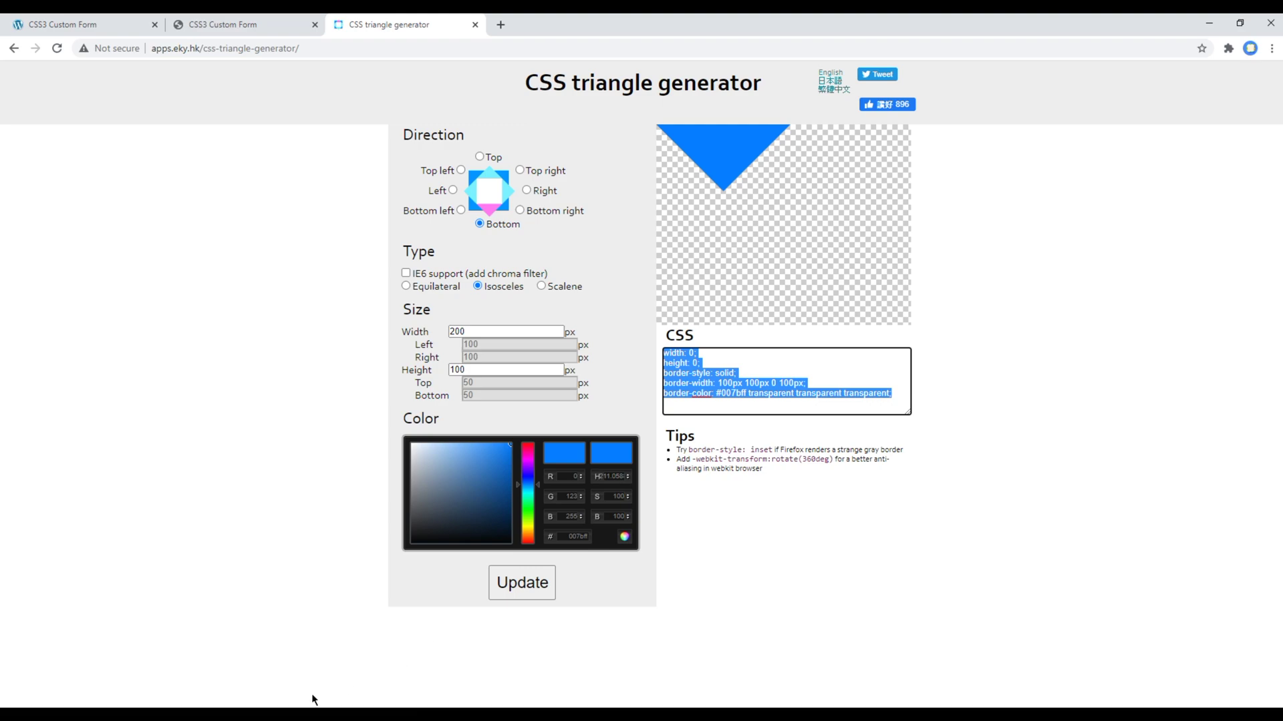
Add a nested &:after rule with content: '' and paste the triangle CSS into it
key("alt+Tab")
scroll(177, 438, "down", 5)
left_click(177, 438)
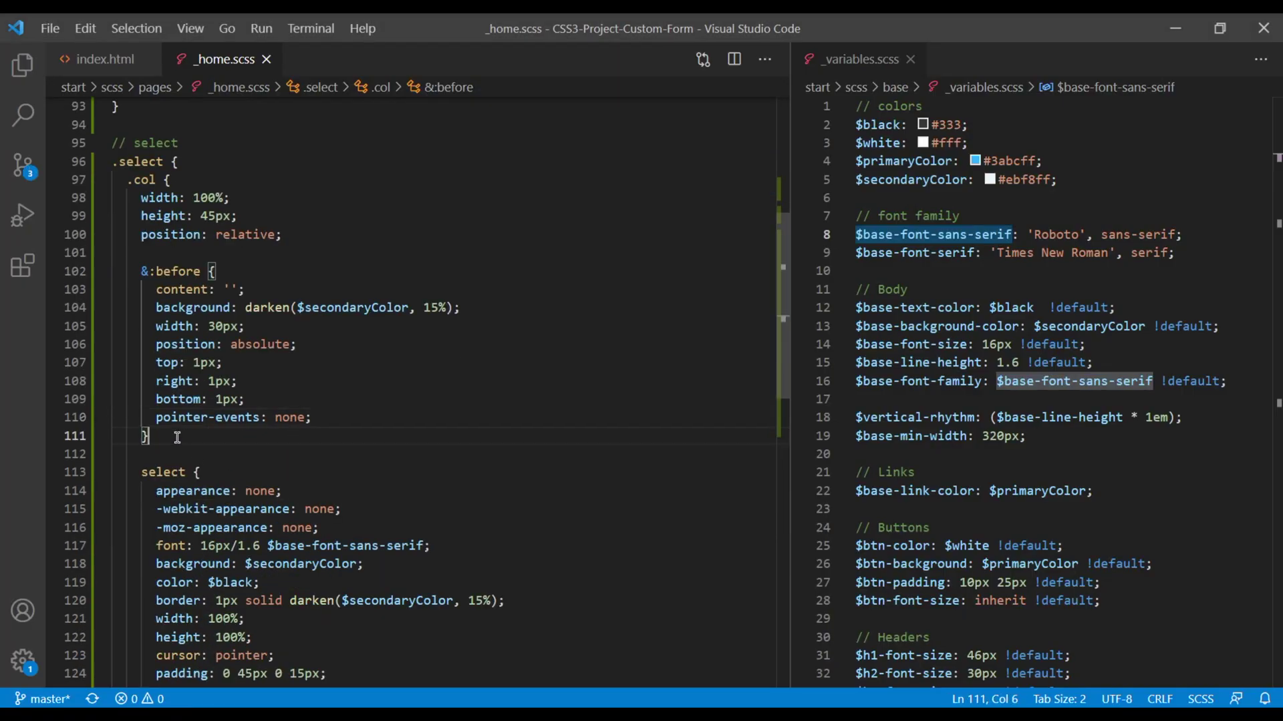
key("Return")
key("Return")
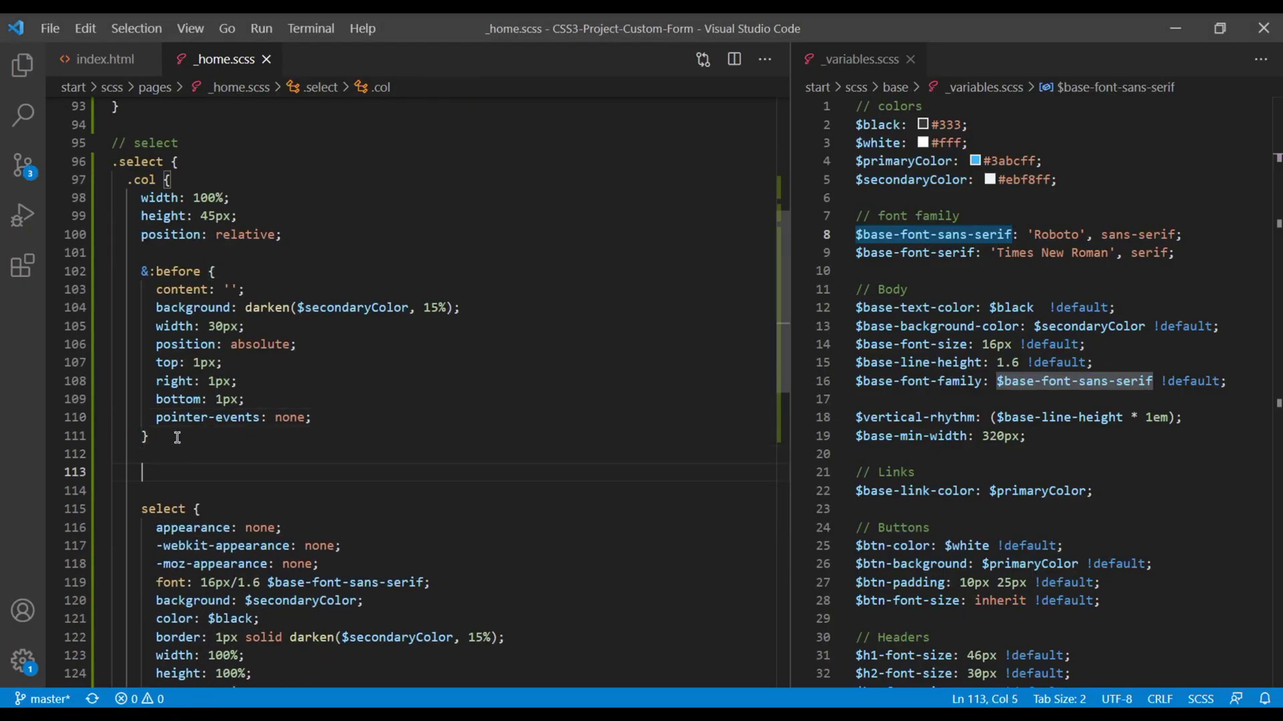
type("&:af")
key("Return")
type("{")
key("Return")
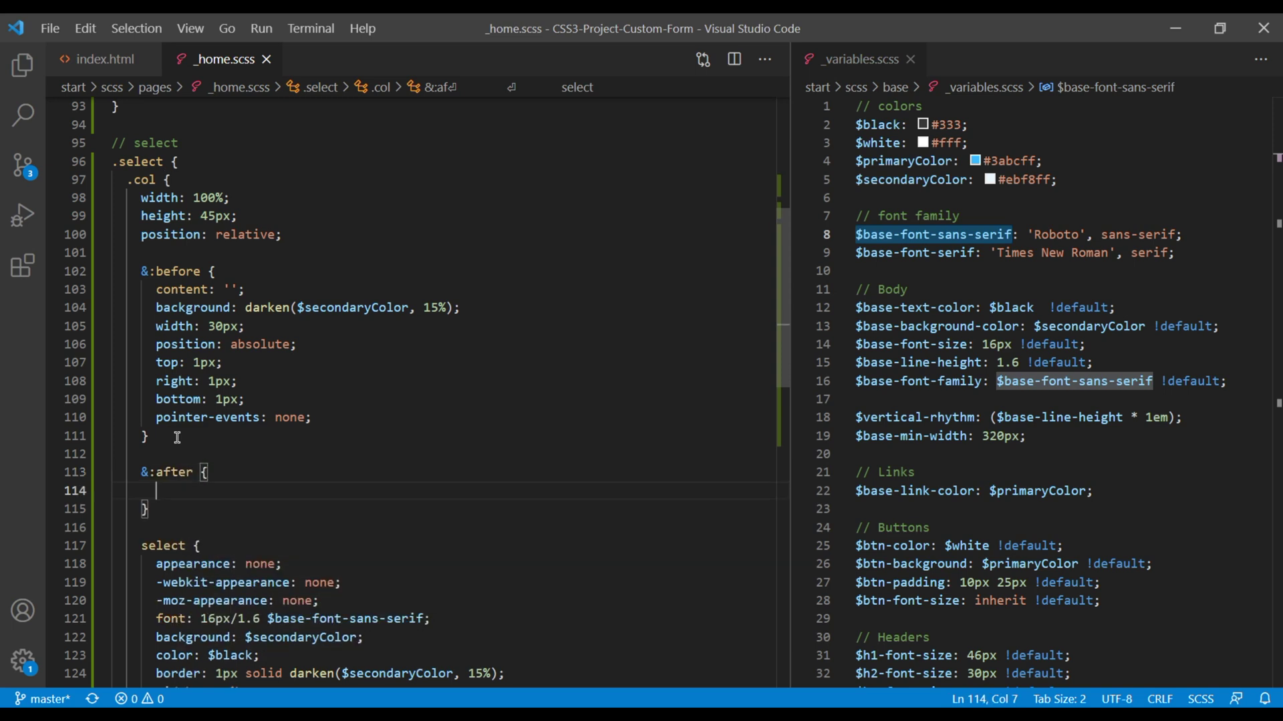
type("cont")
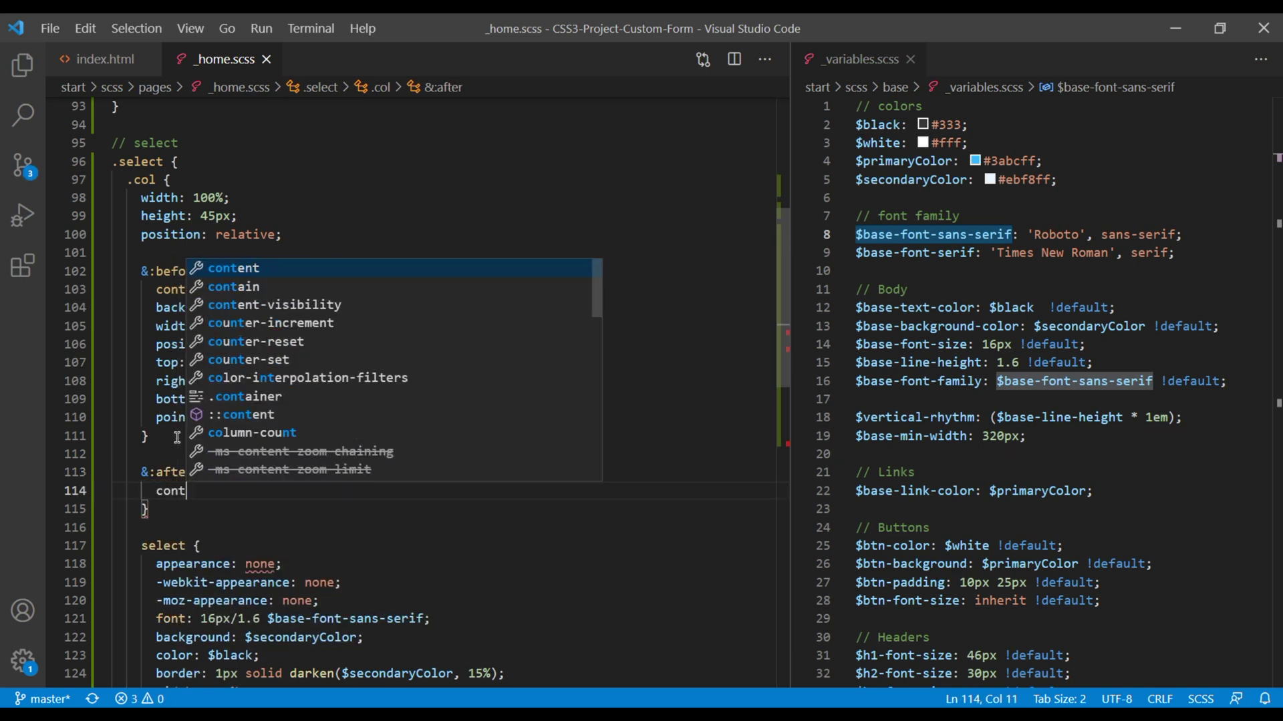
type("ent")
key("Return")
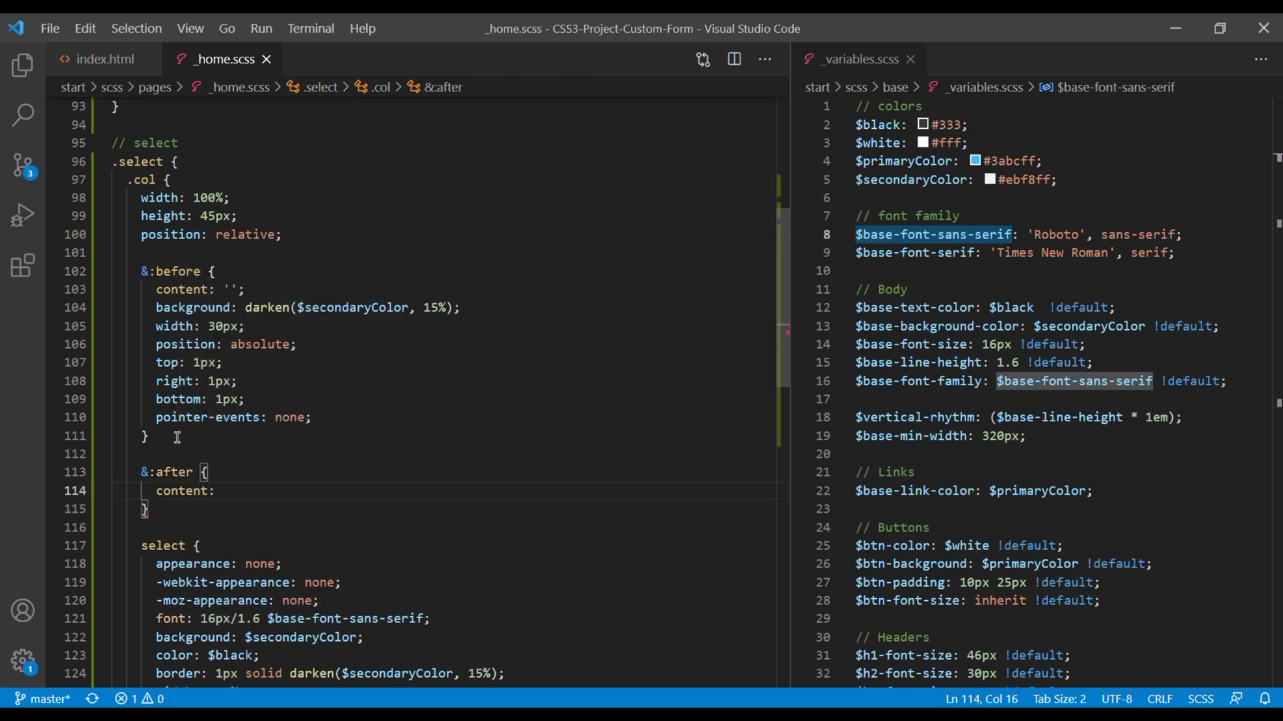
type("'';")
key("Return")
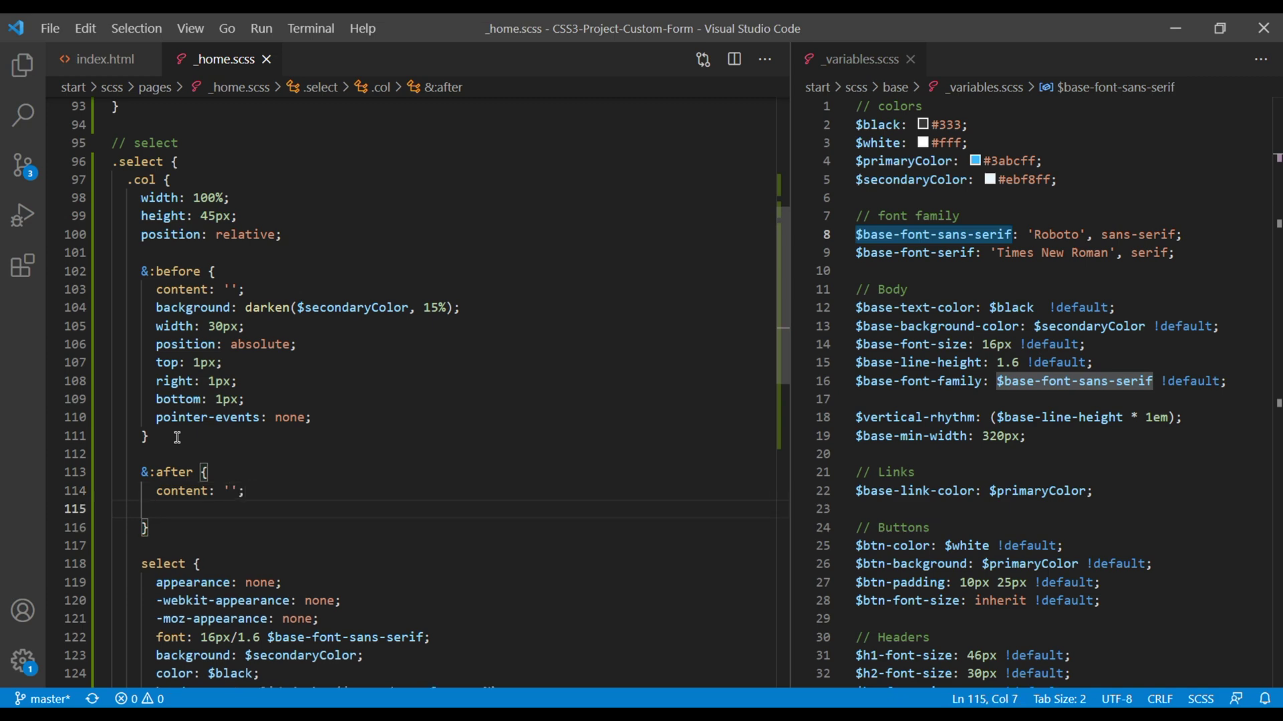
type("width: 0; height: 0; border-style: solid; border-width: 100px 100px 0 100px; border-color: #007bff transparent transparent transparent;")
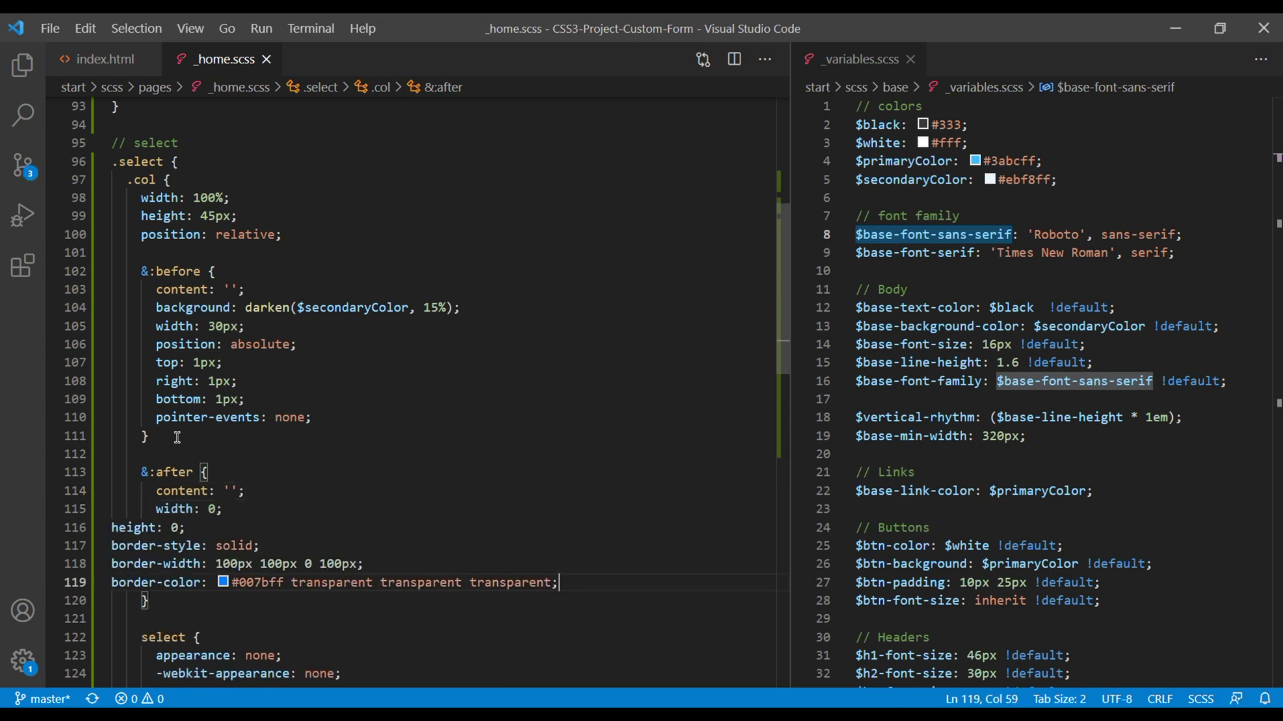
scroll(177, 437, "down", 3)
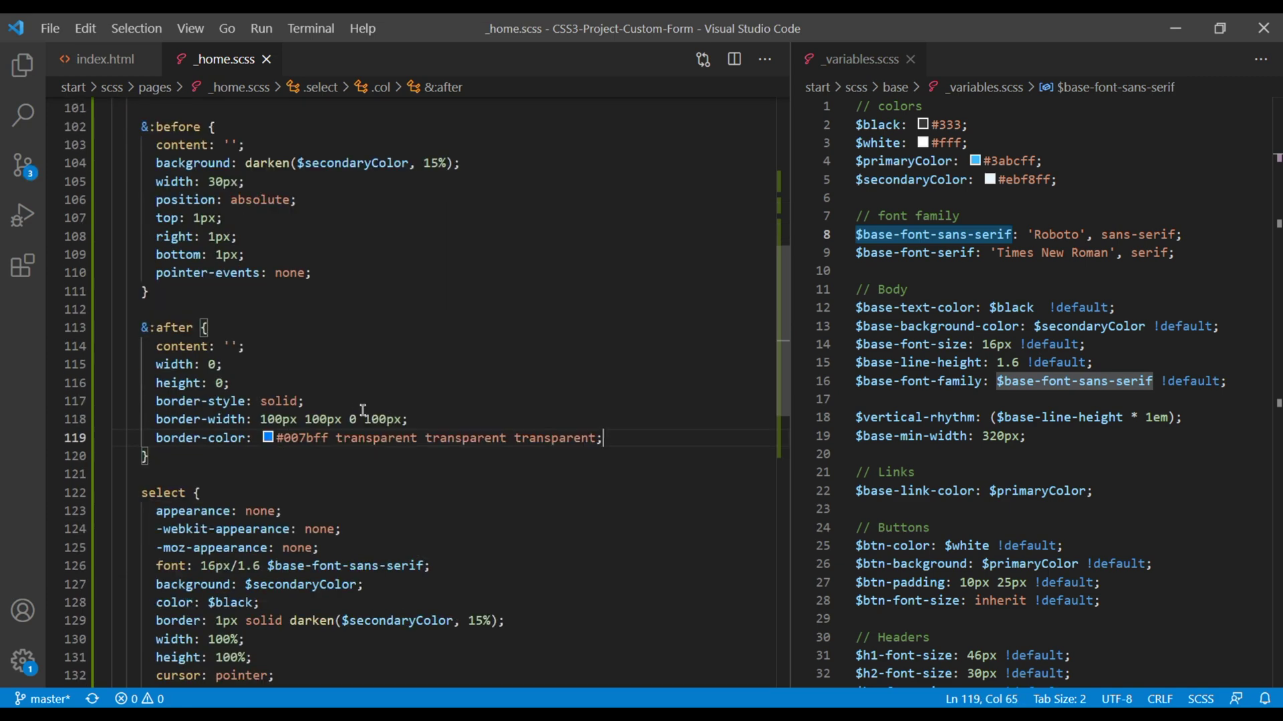
Set the triangle's border-color to $white and its three 100px border widths to 5px
left_click(324, 438)
double_click(306, 438)
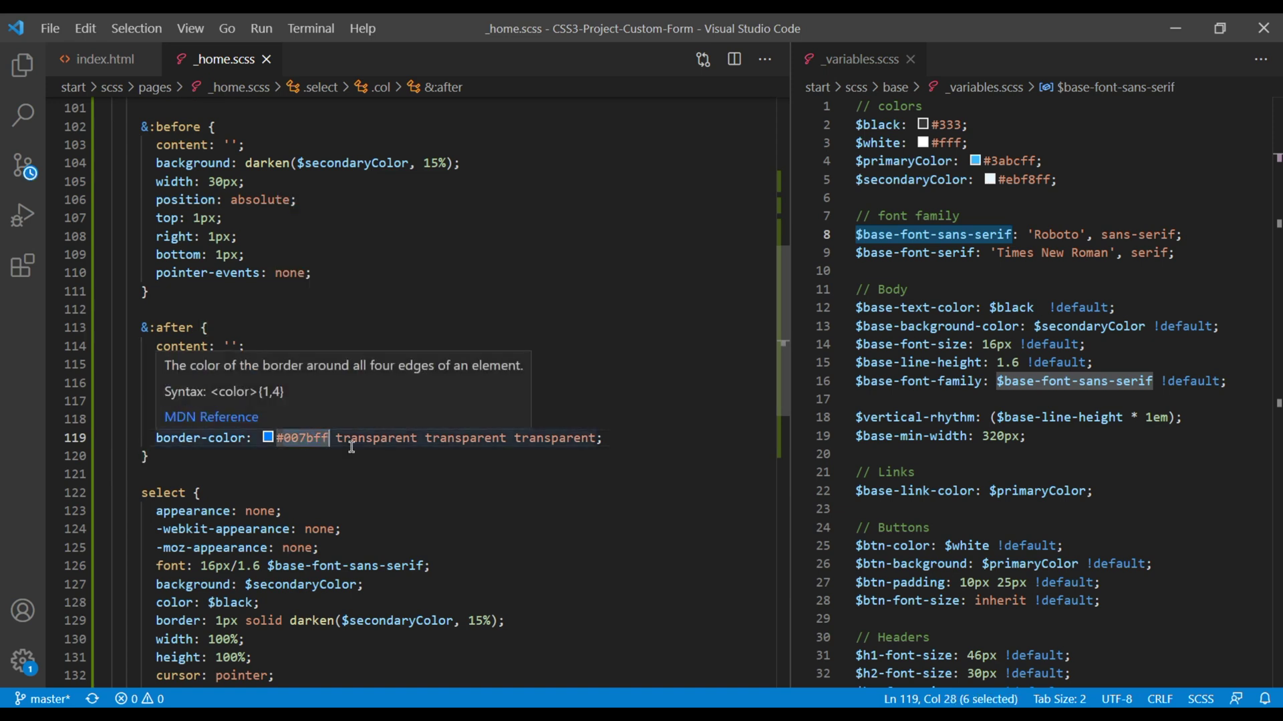
key("BackSpace")
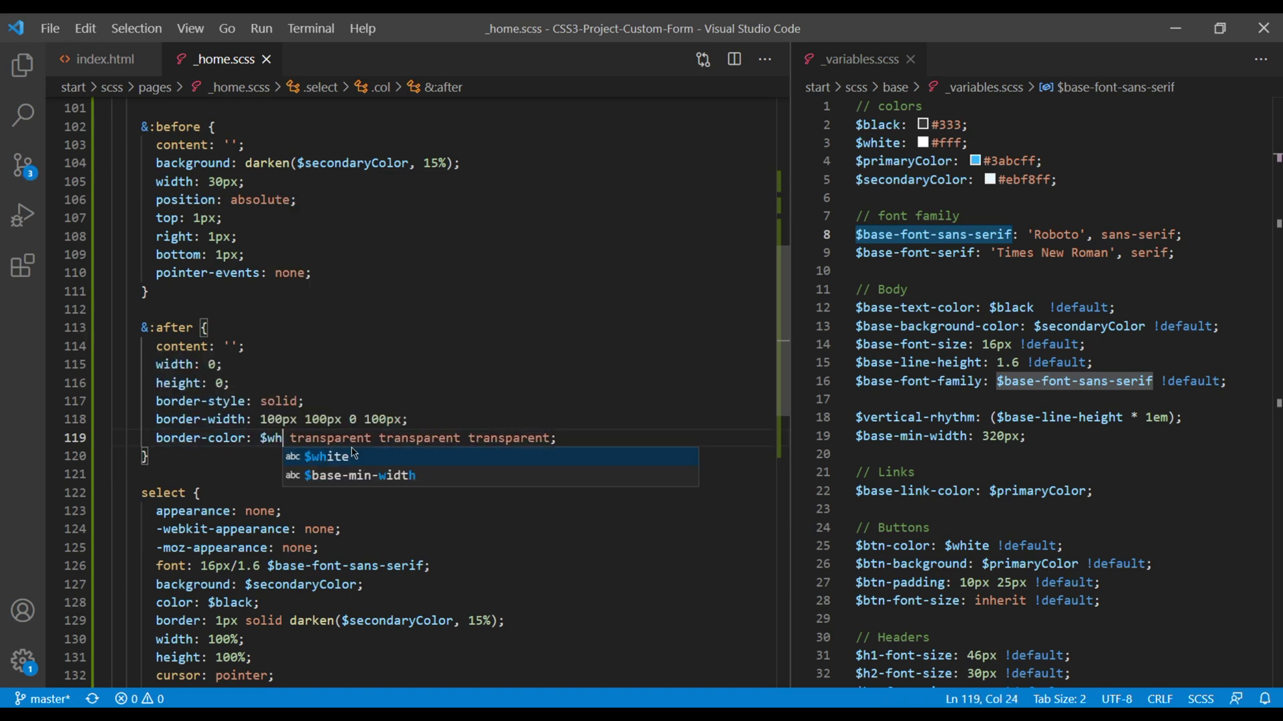
type("$white")
key("Escape")
key("Up")
key("Left")
key("Left")
key("Left")
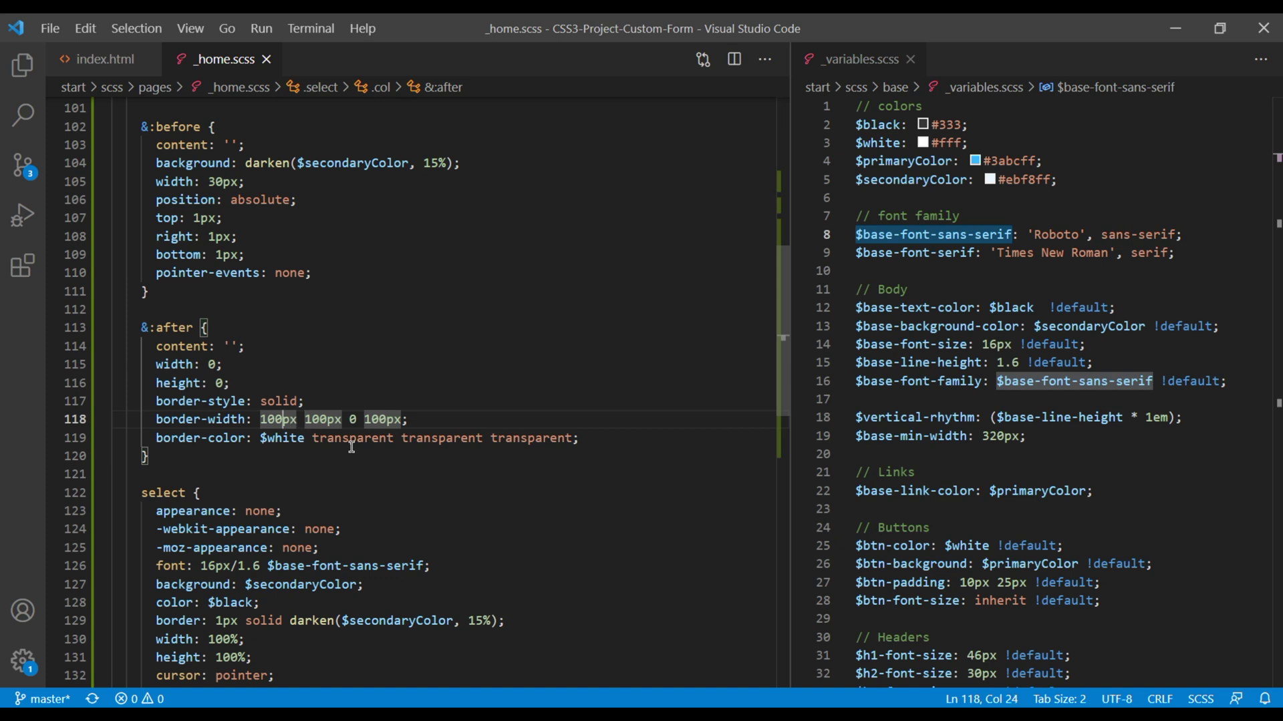
key("ctrl+shift+Left")
key("ctrl+shift+Left")
key("Right")
key("ctrl+shift+Left")
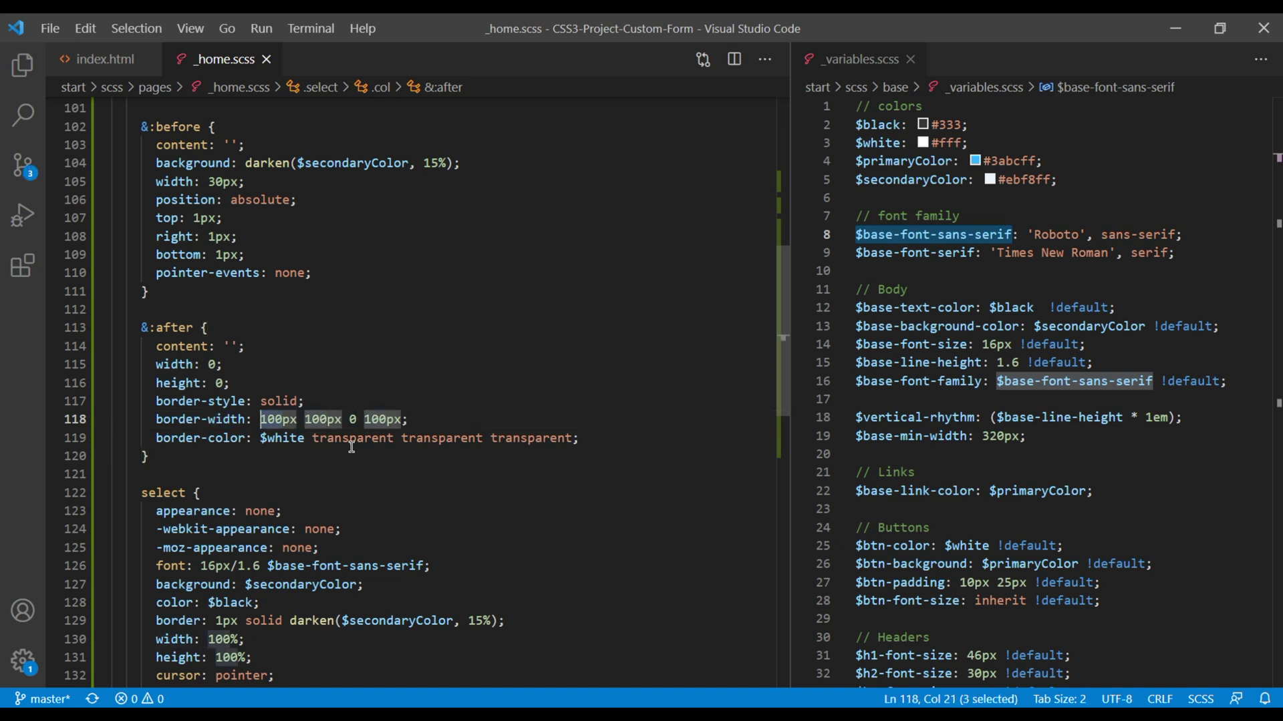
key("ctrl+d")
key("ctrl+d")
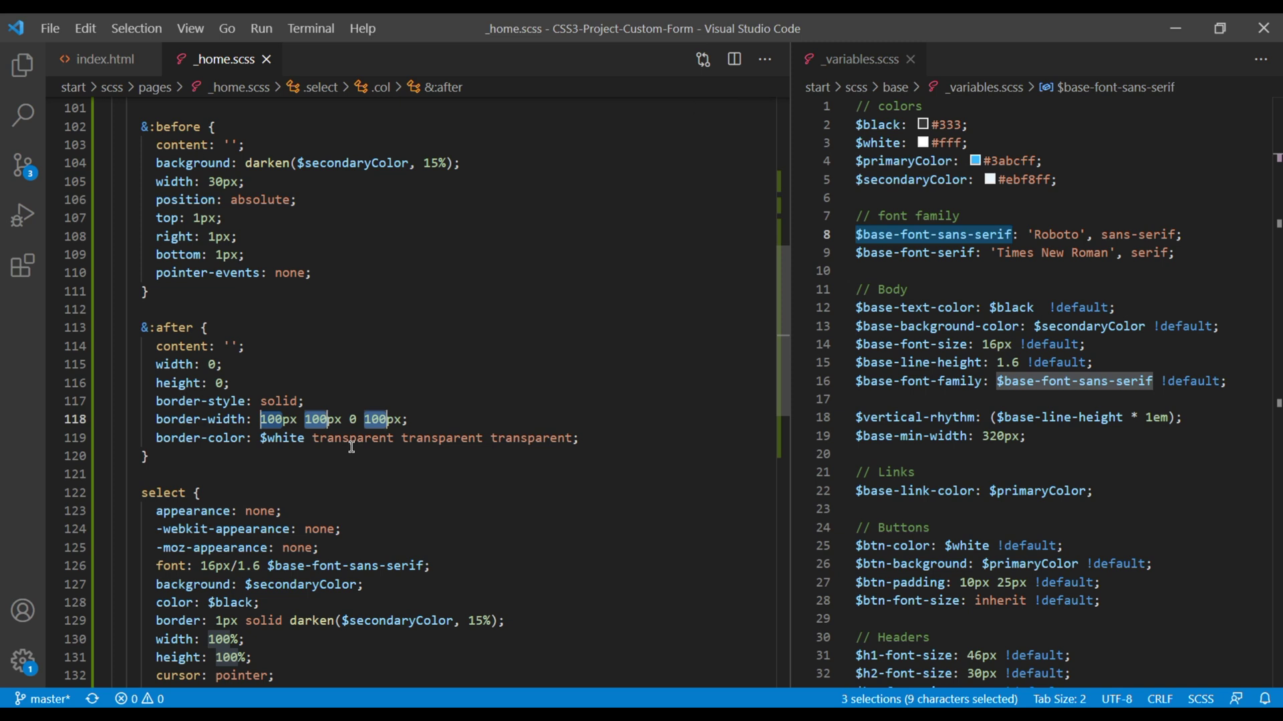
type("5")
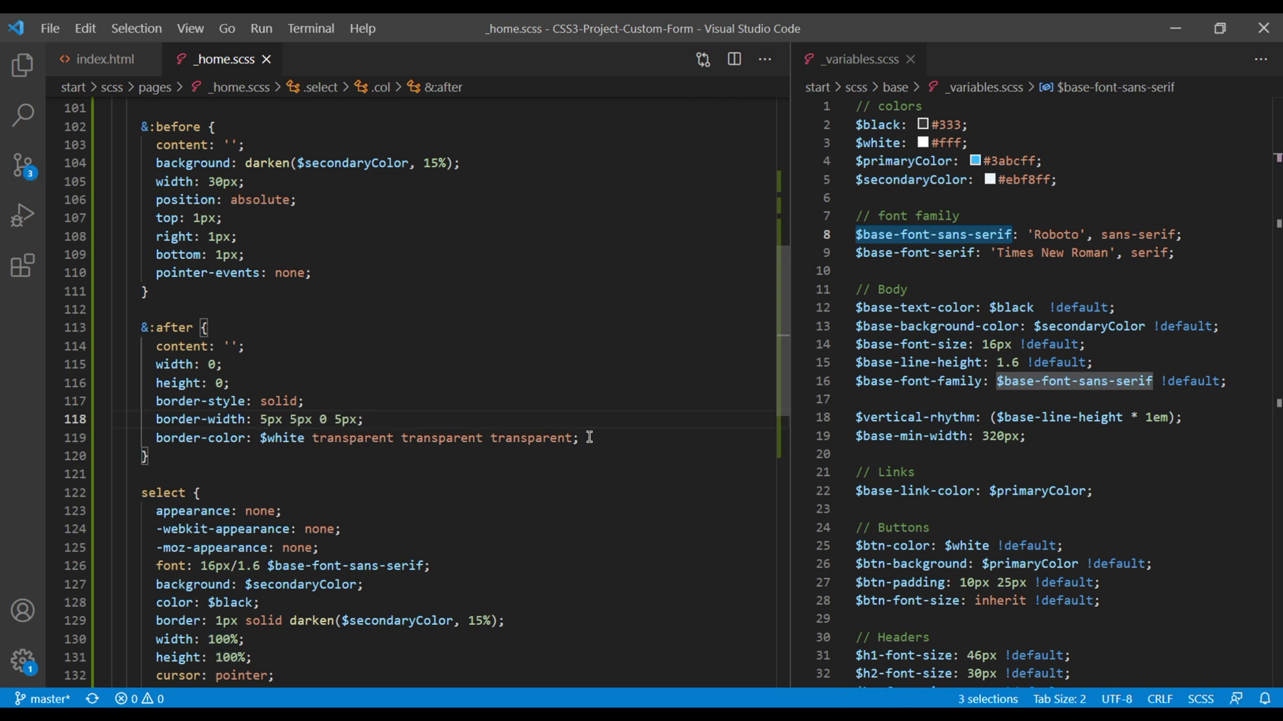
left_click(589, 437)
Position the &:after triangle absolutely at top: 0 and right: 10px
key("Return")
type("poa")
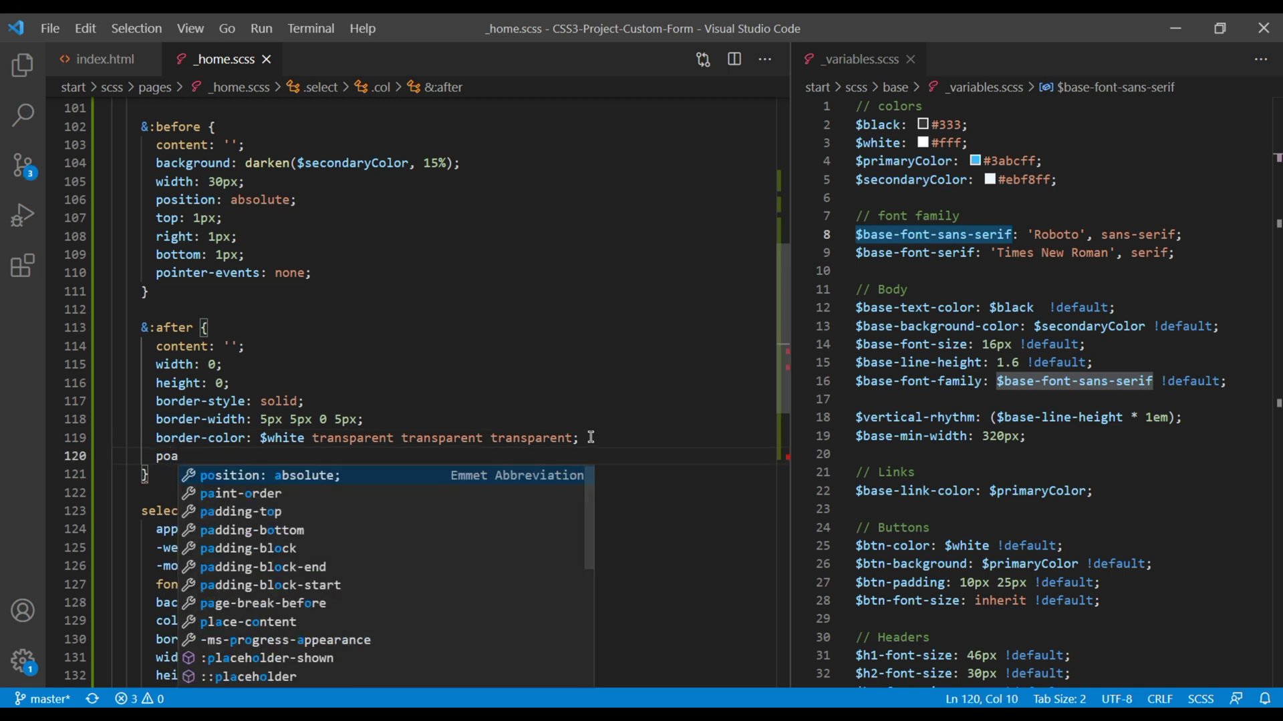
key("Return")
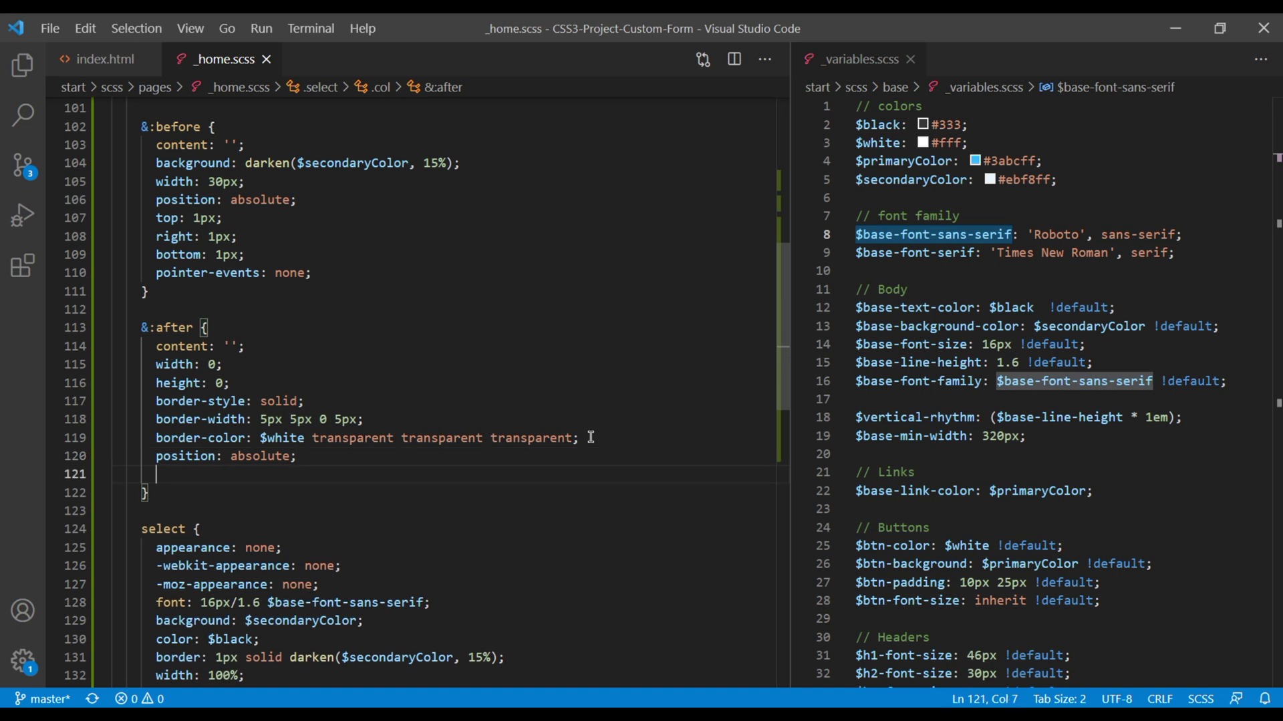
key("Return")
type("t0")
key("Return")
key("Return")
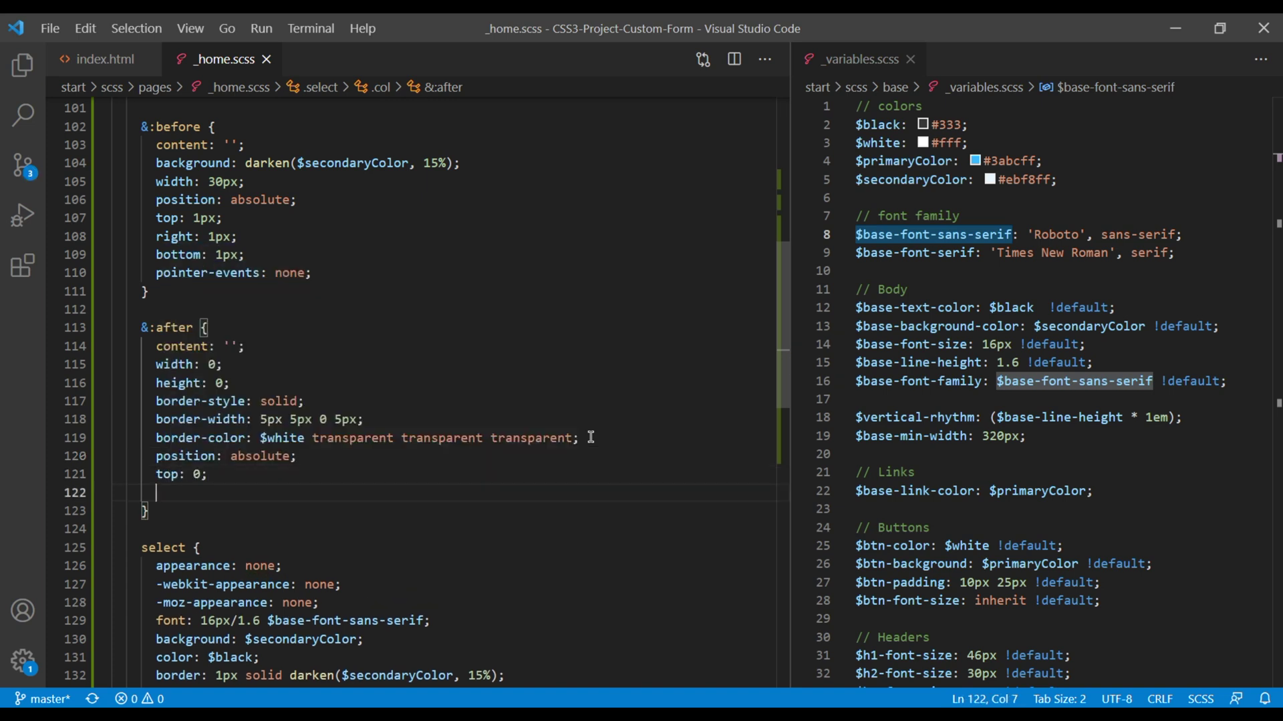
type("r1")
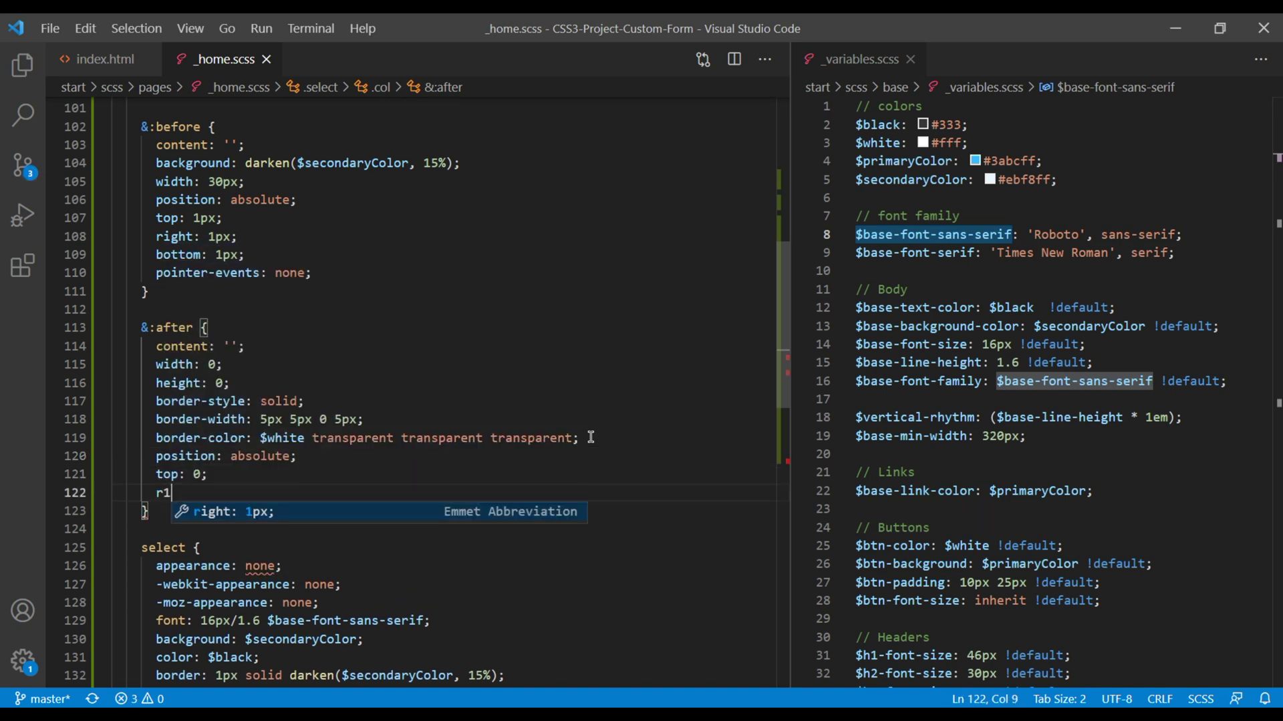
type("0px")
key("Return")
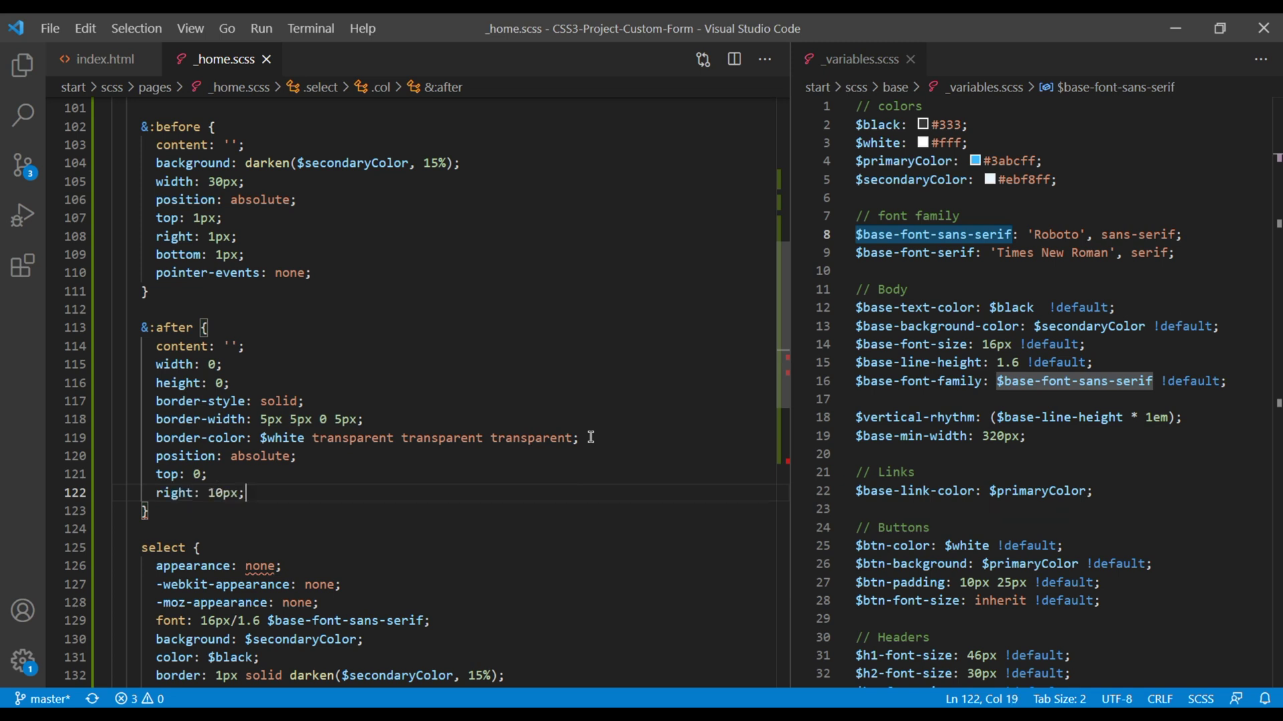
Add pointer-events: none to &:after and return to the custom form in Chrome
key("Return")
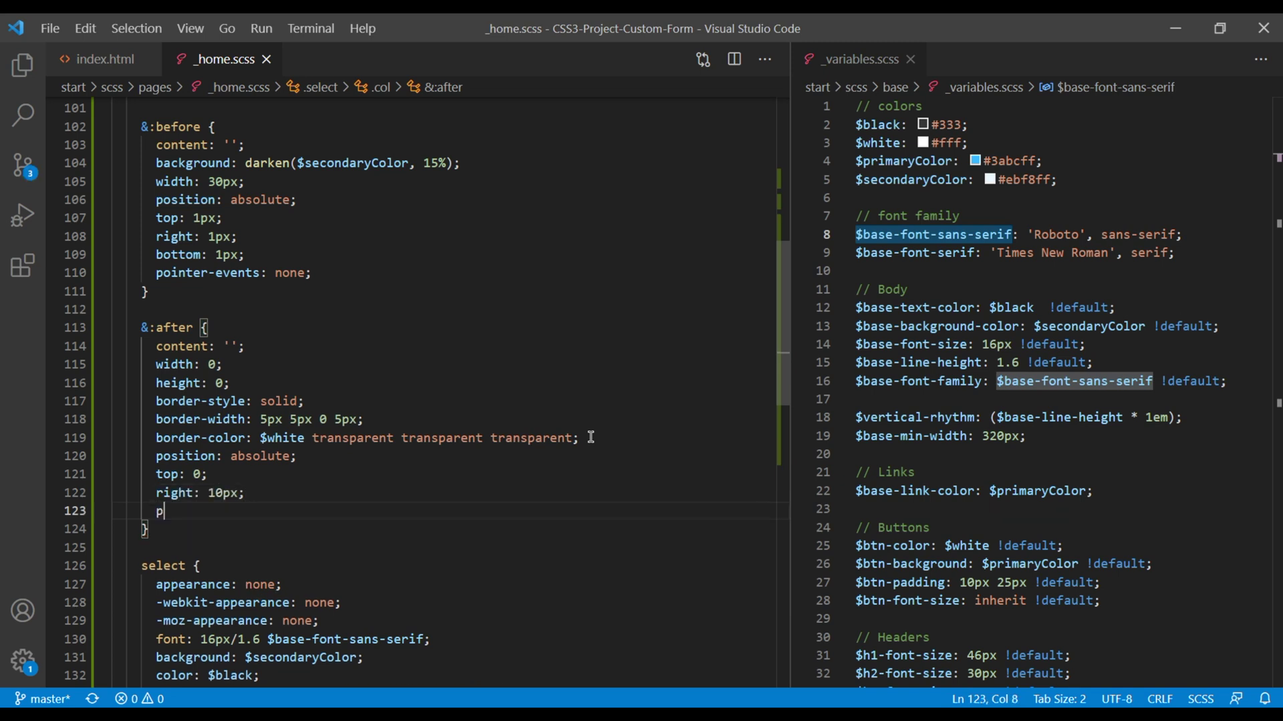
type("po")
key("Return")
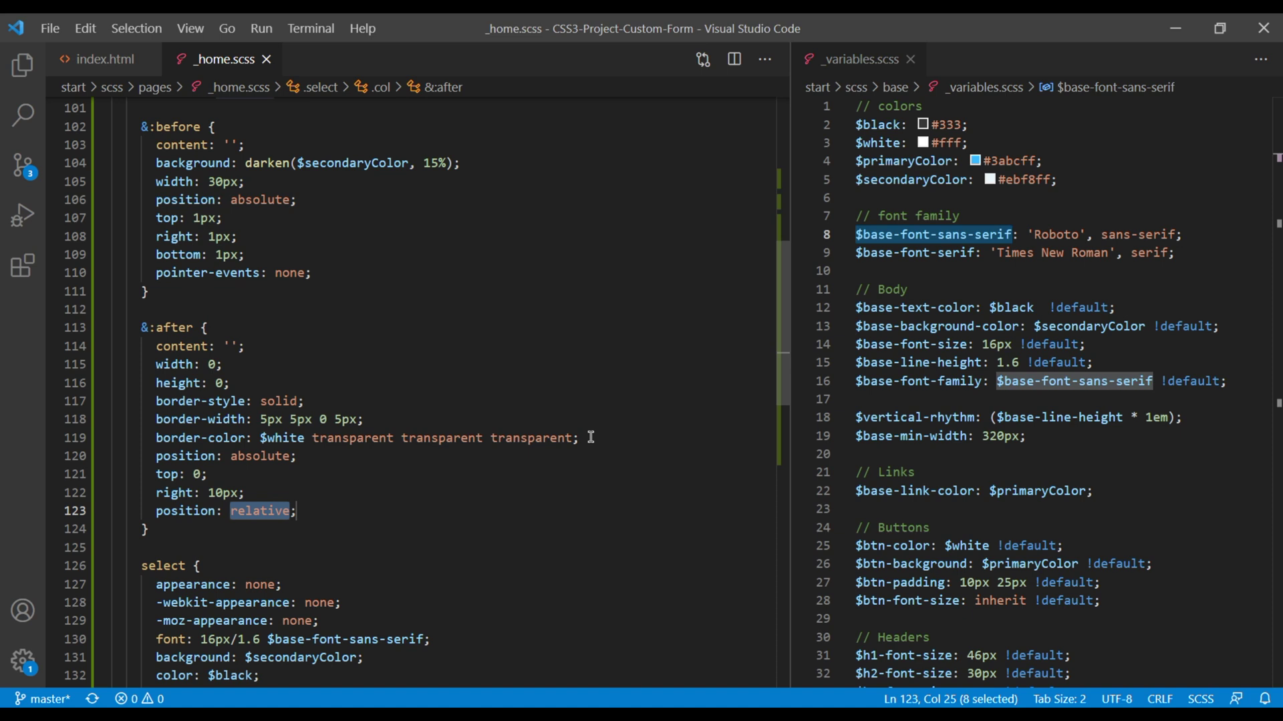
key("BackSpace")
key("BackSpace")
key("BackSpace")
key("BackSpace")
type("int")
key("Return")
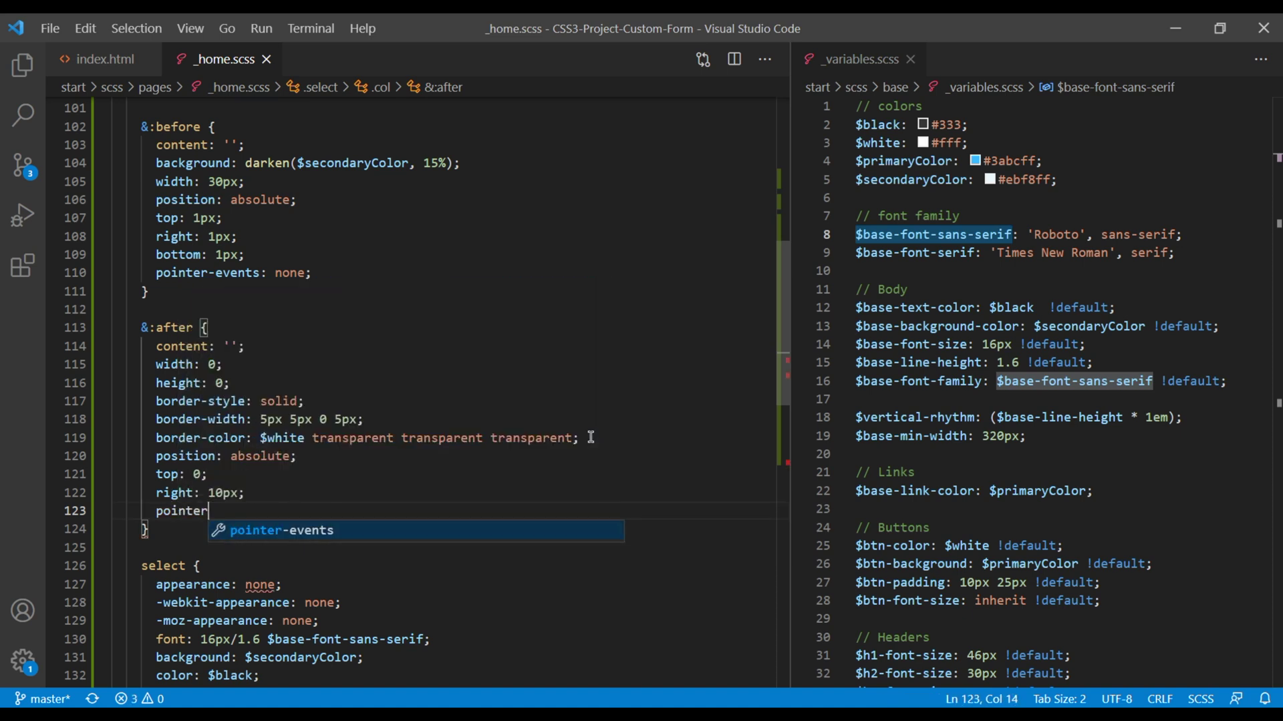
type("none;")
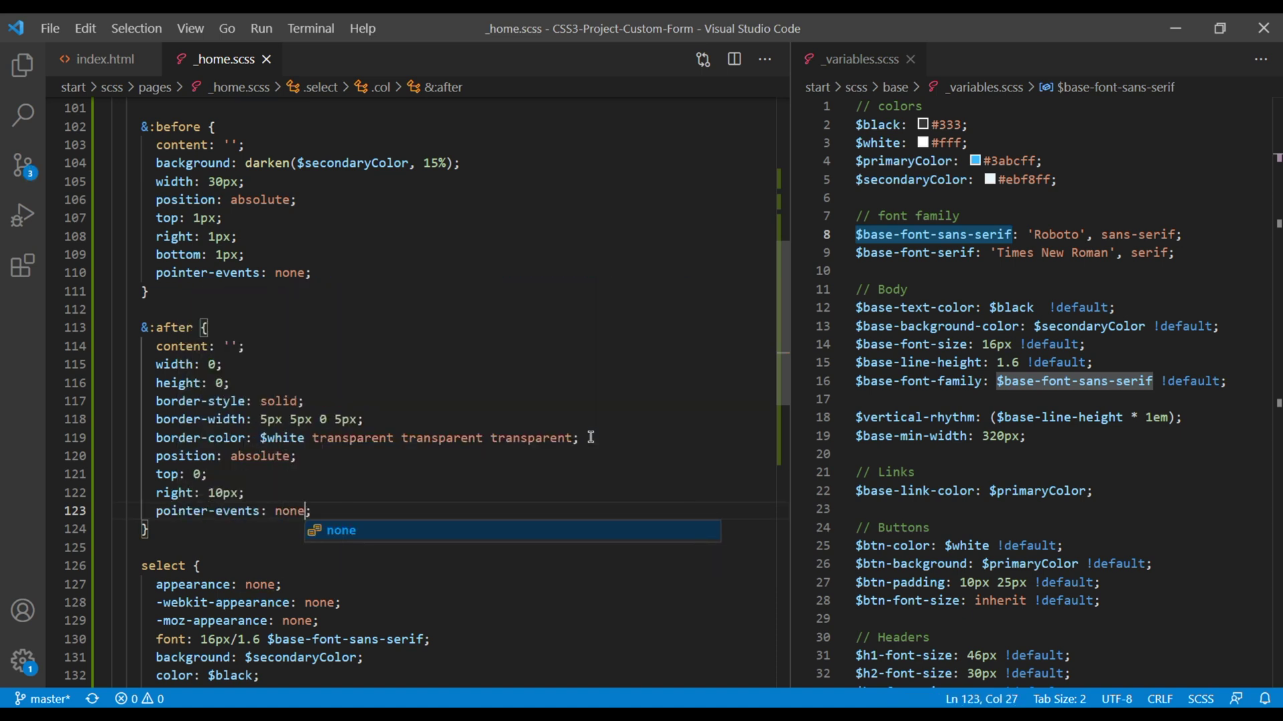
key("Escape")
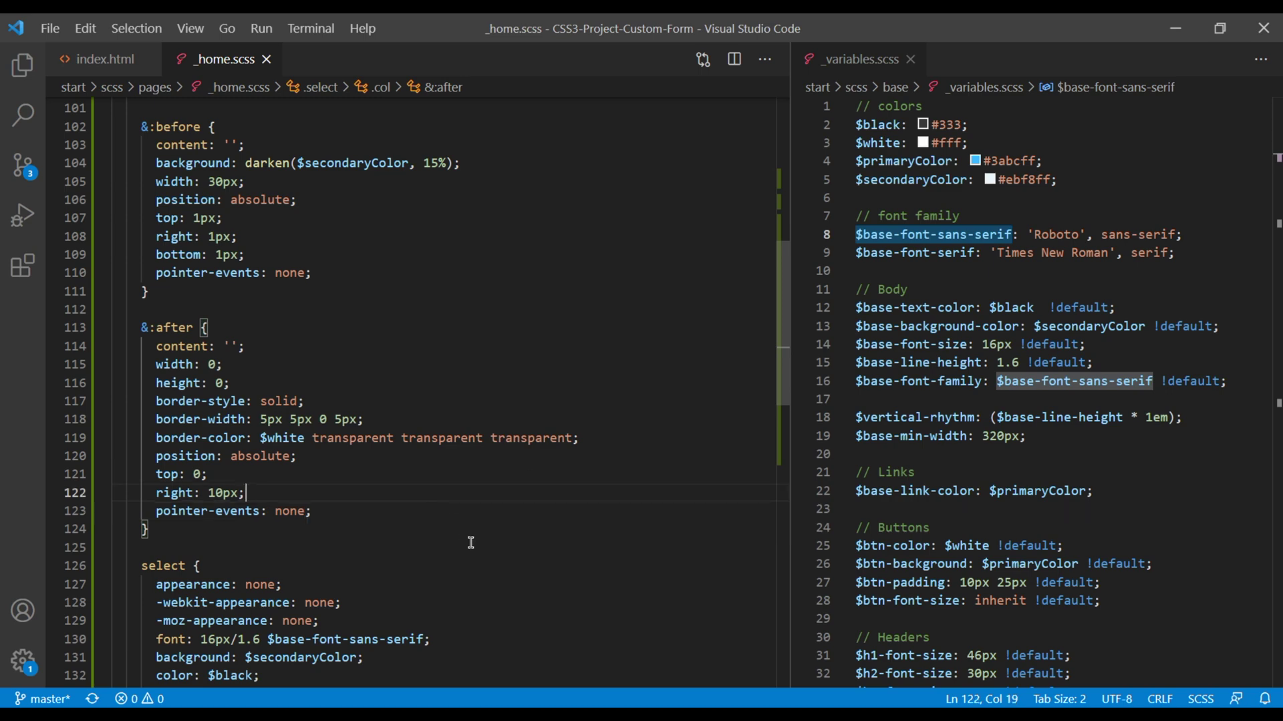
left_click(470, 542)
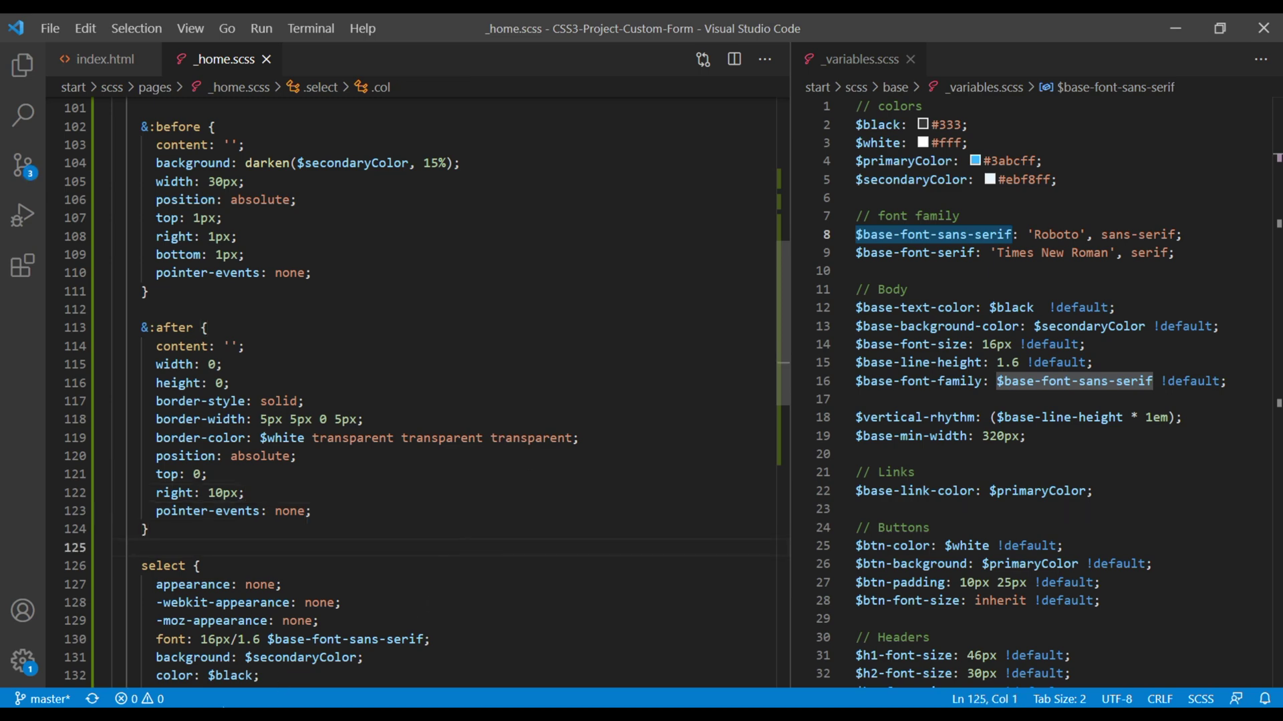
key("alt+Tab")
key("ctrl+shift+Tab")
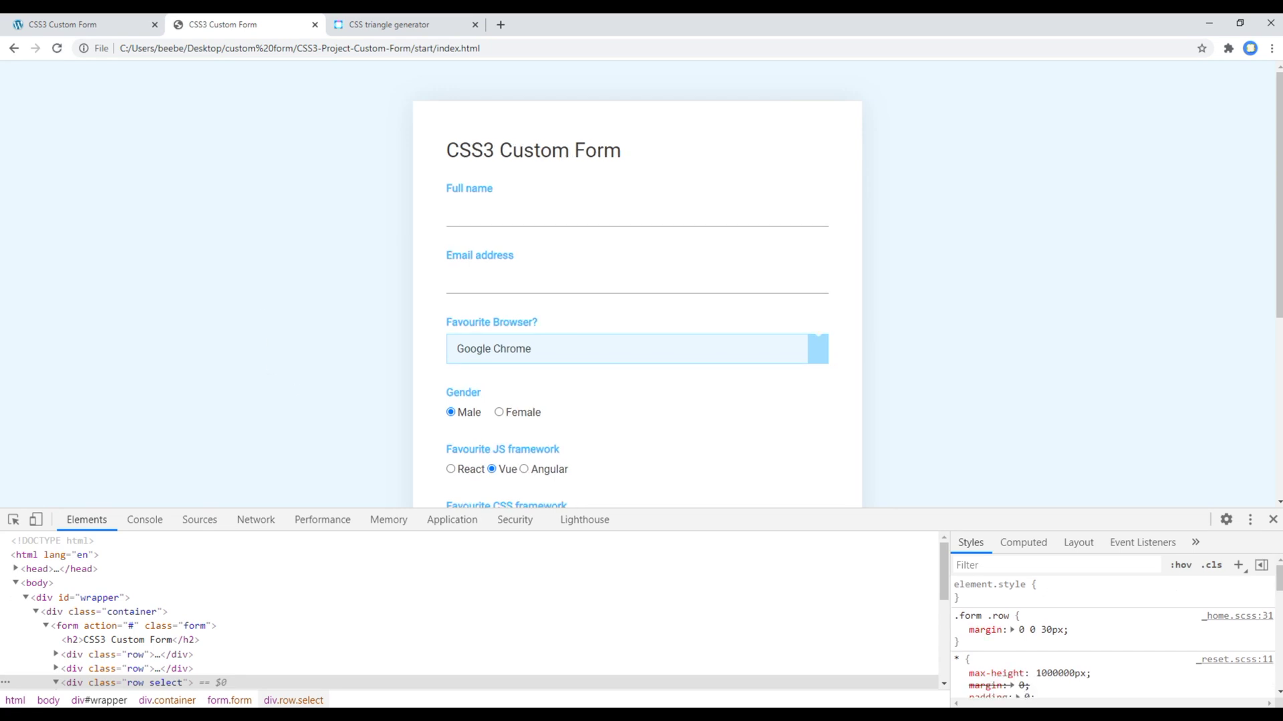
Inspect the select's ::after pseudo-element in a taller DevTools panel
right_click(814, 346)
left_click(862, 470)
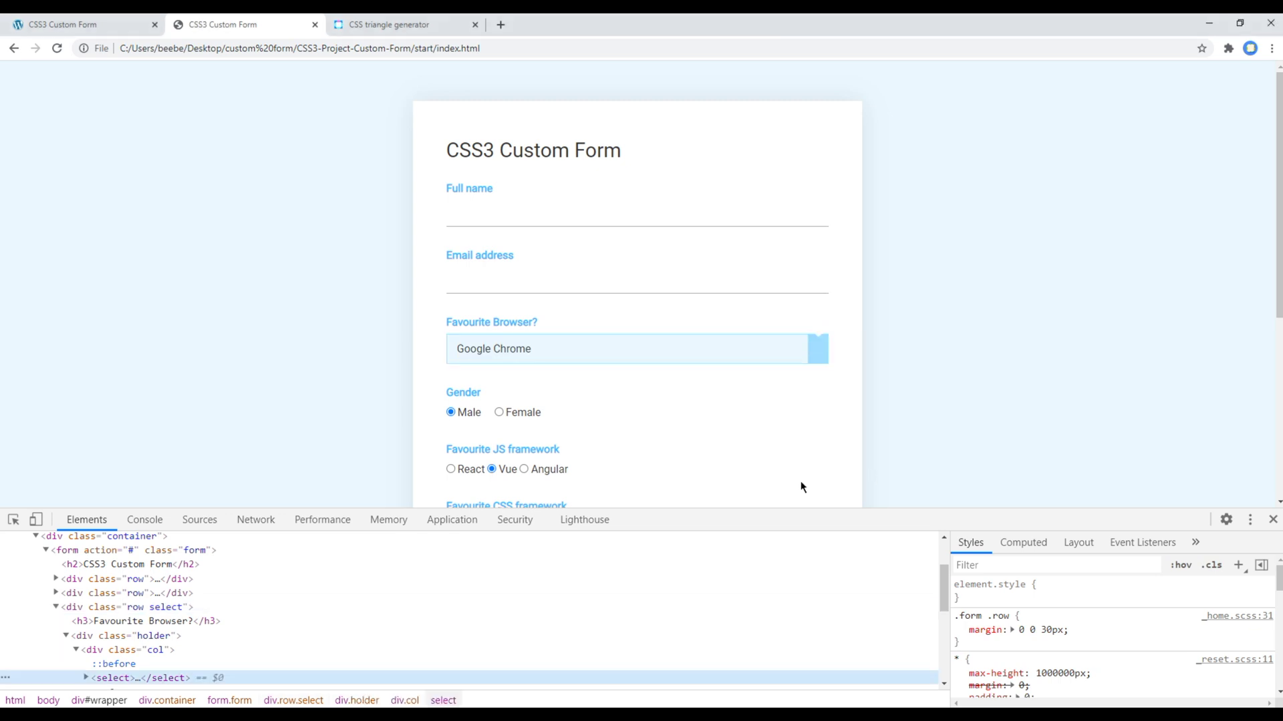
scroll(248, 622, "down", 2)
left_click(247, 623)
left_click_drag(1080, 509, 1081, 464)
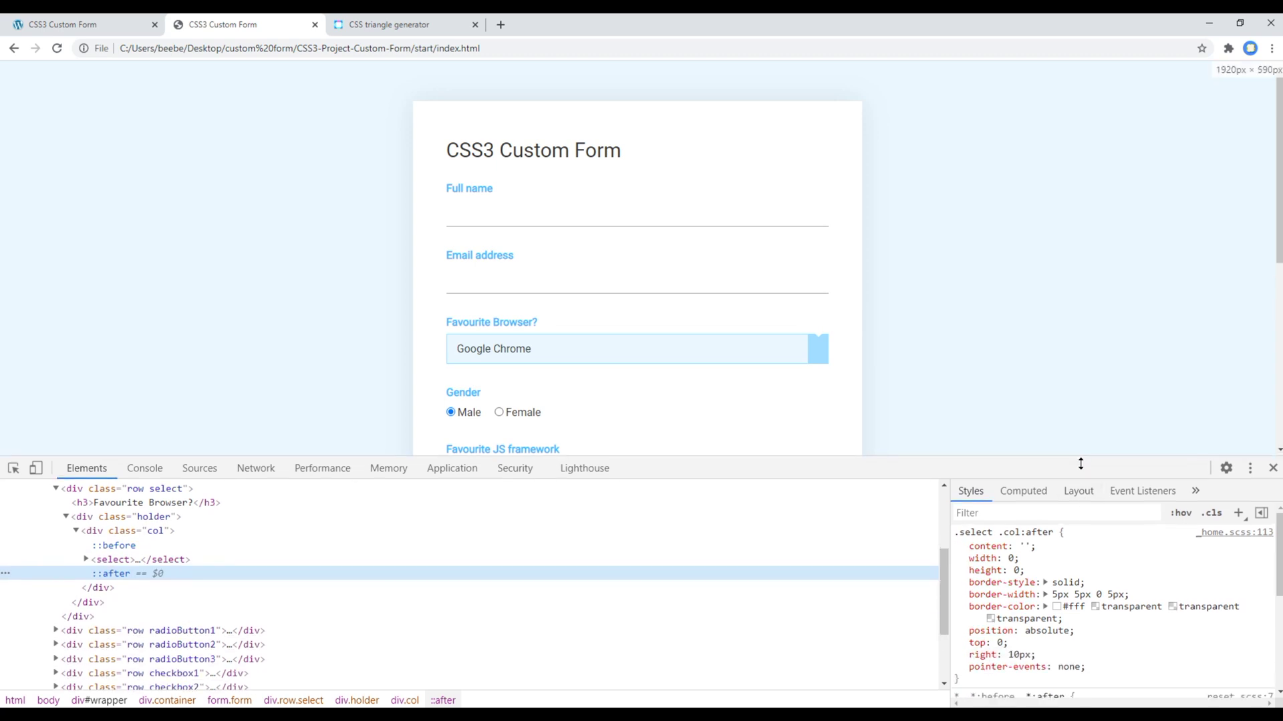
Change top to 50%, add transform: translateY(-50%), and select that declaration
mouse_move(1062, 606)
left_click(1001, 644)
type("50")
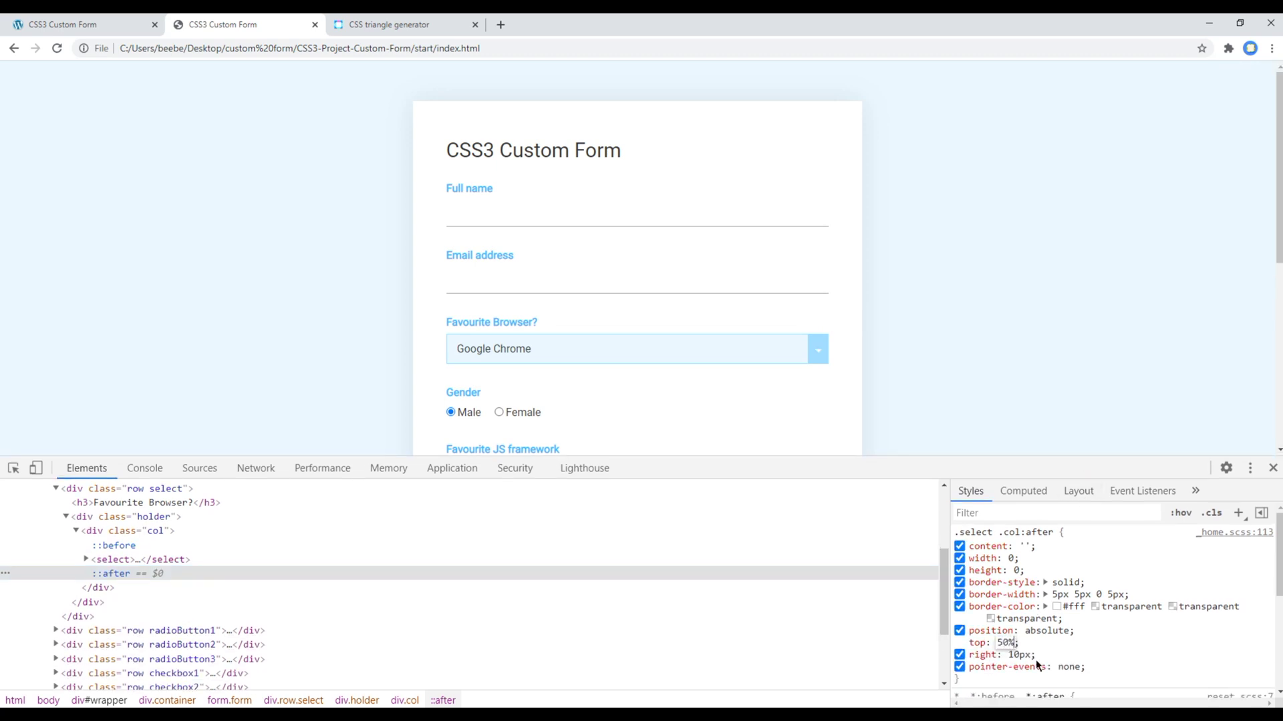
key("Tab")
key("Tab")
key("Tab")
key("Tab")
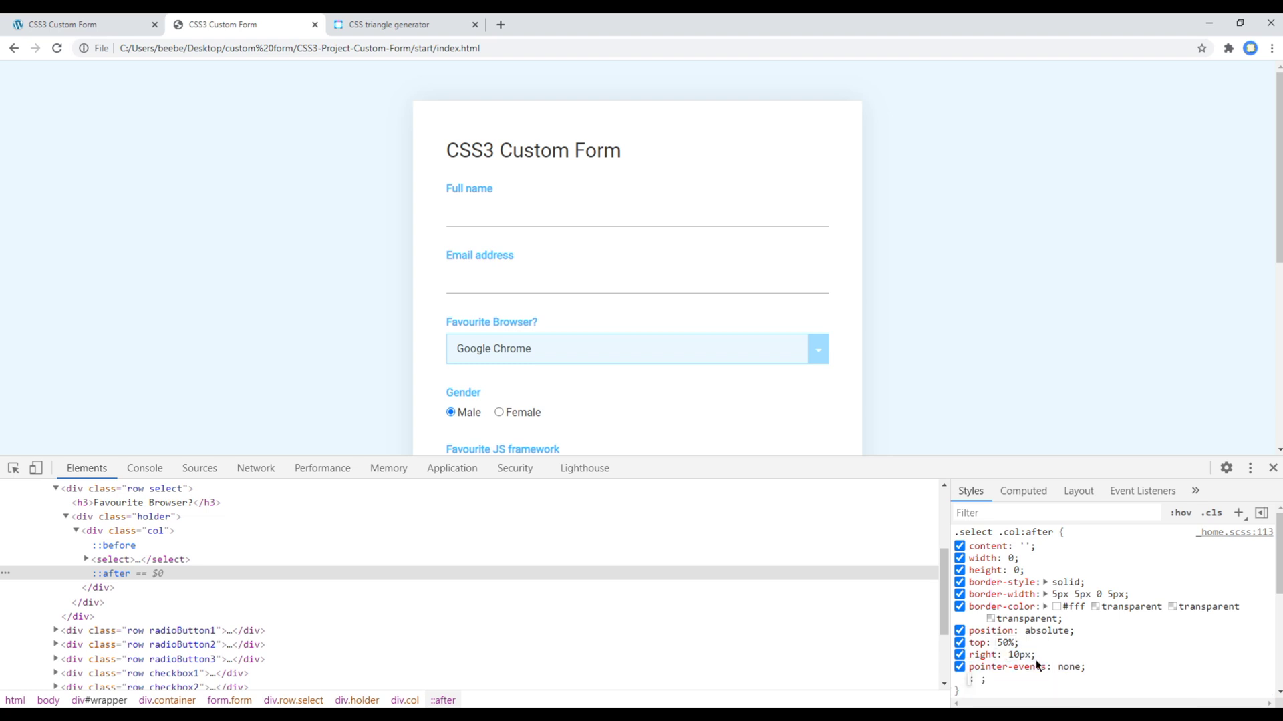
type("transf")
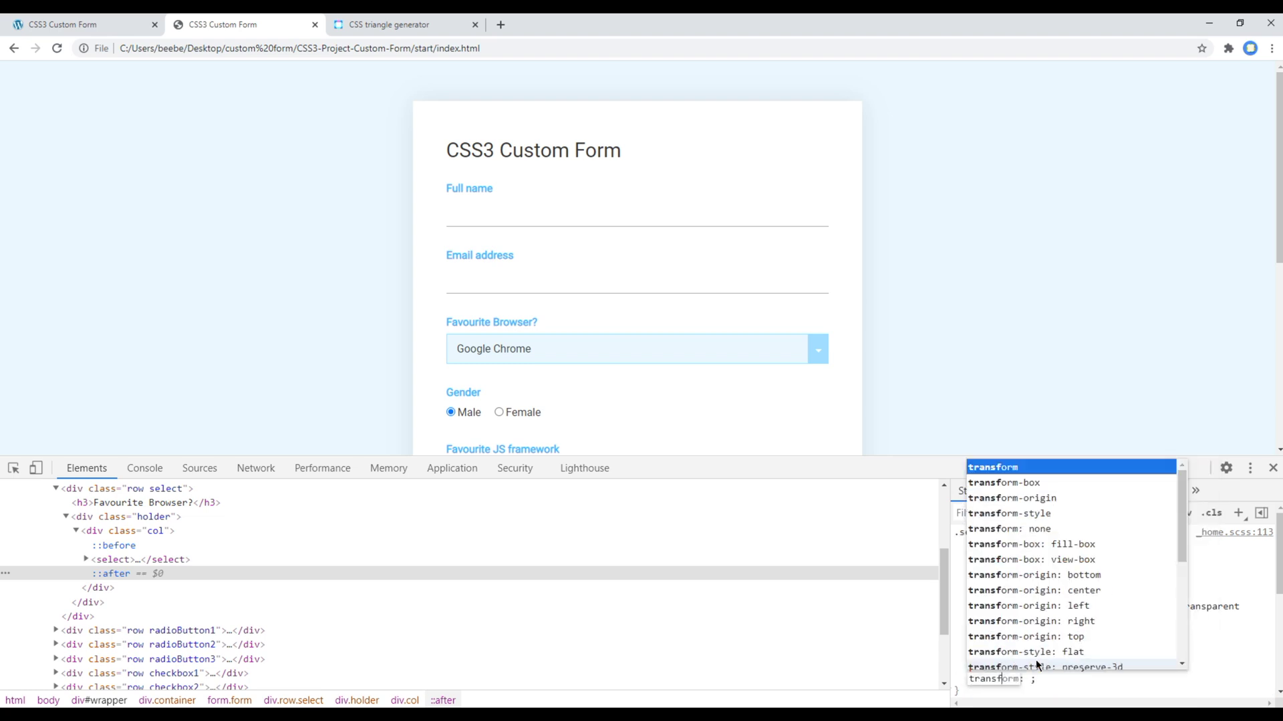
key("Tab")
type("tra")
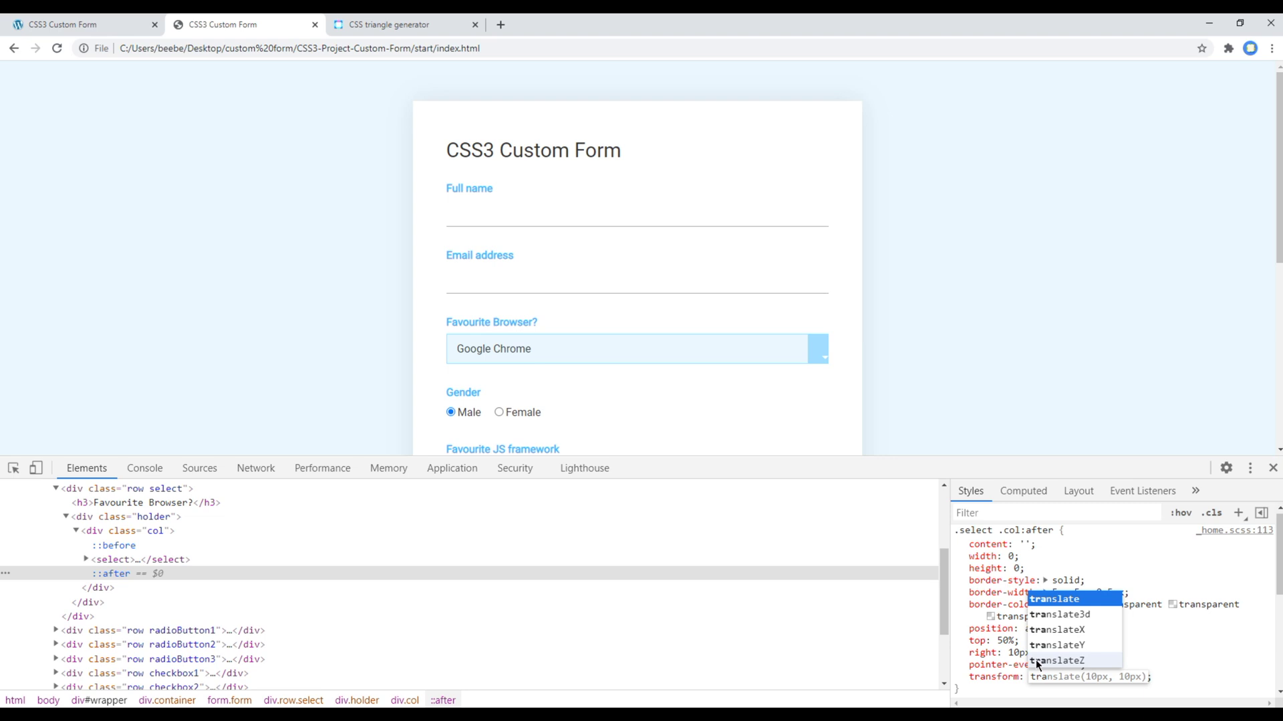
key("Down")
key("Down")
key("Down")
key("Return")
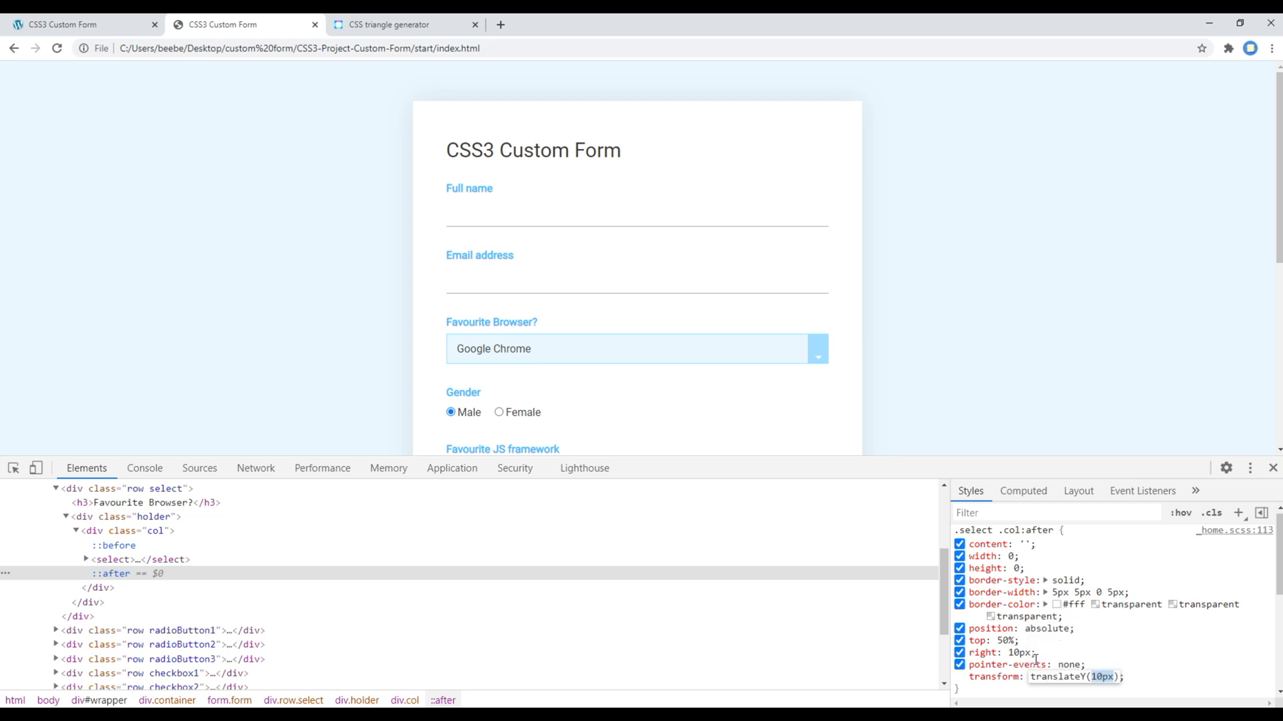
type("-5")
type("0%")
key("Return")
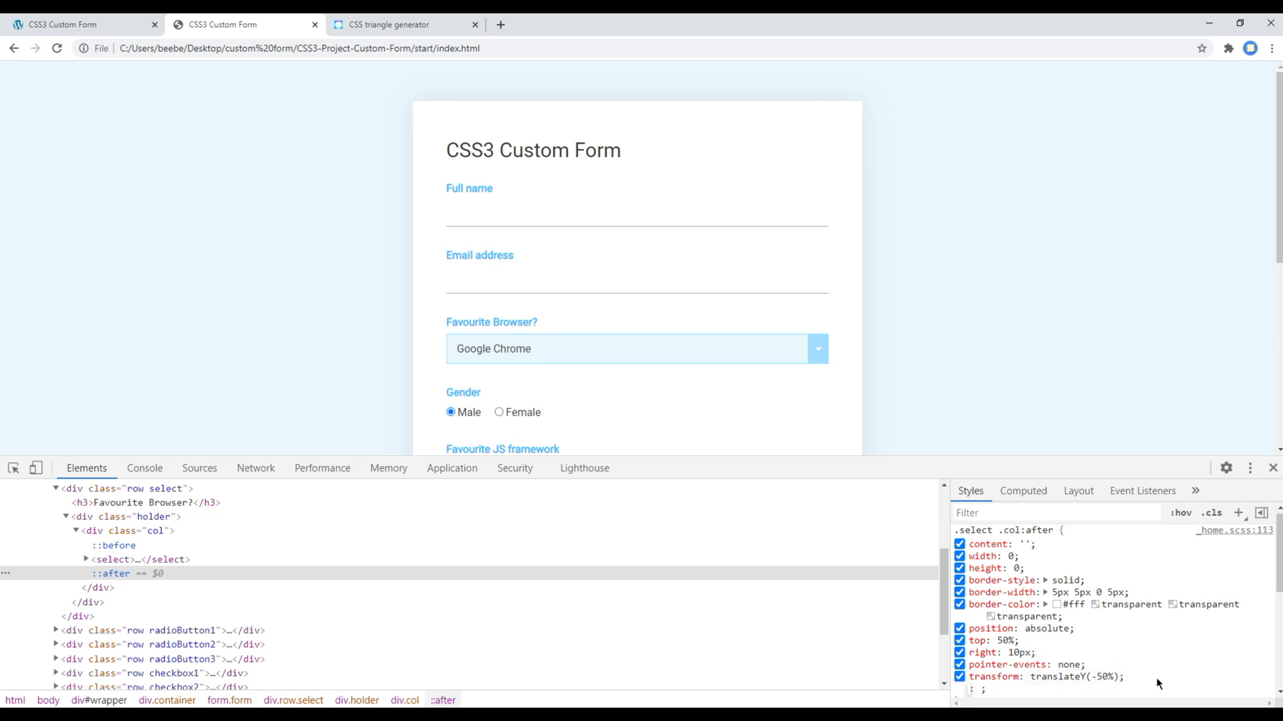
left_click_drag(1127, 677, 970, 676)
key("ctrl+c")
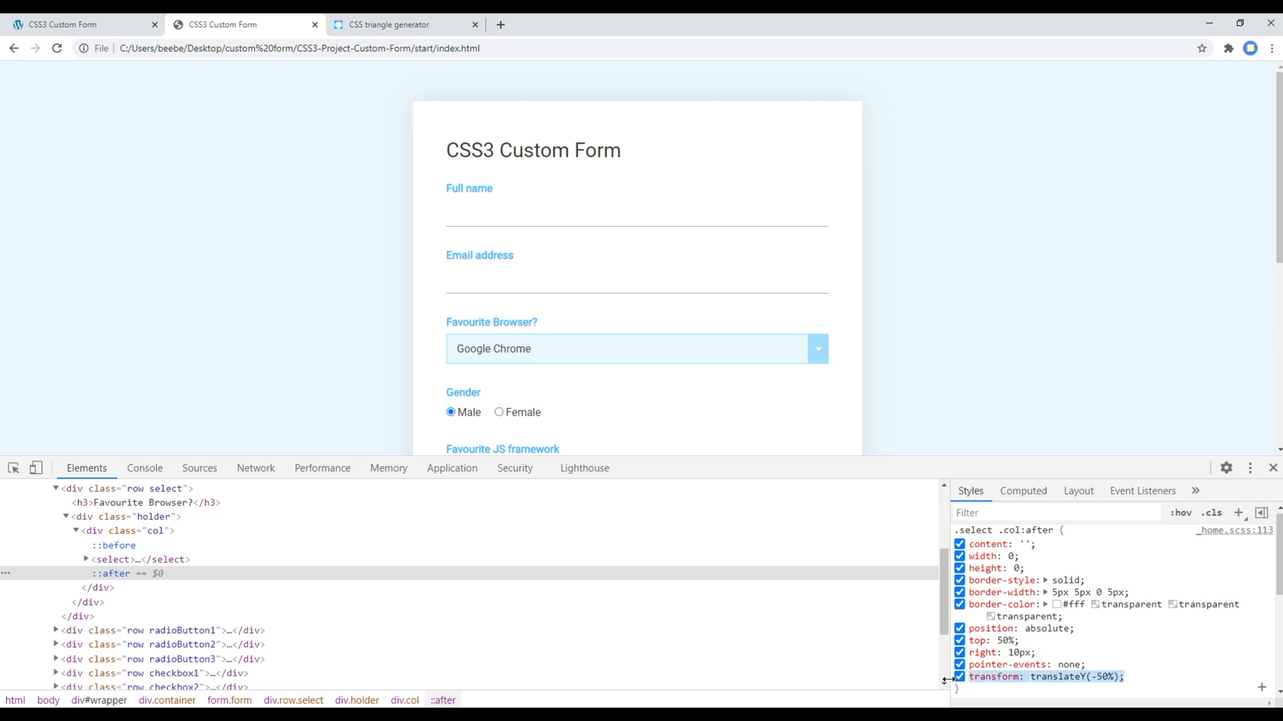
Paste transform: translateY(-50%) into &:after and change top from 0 to 50%
key("alt+Tab")
left_click(326, 507)
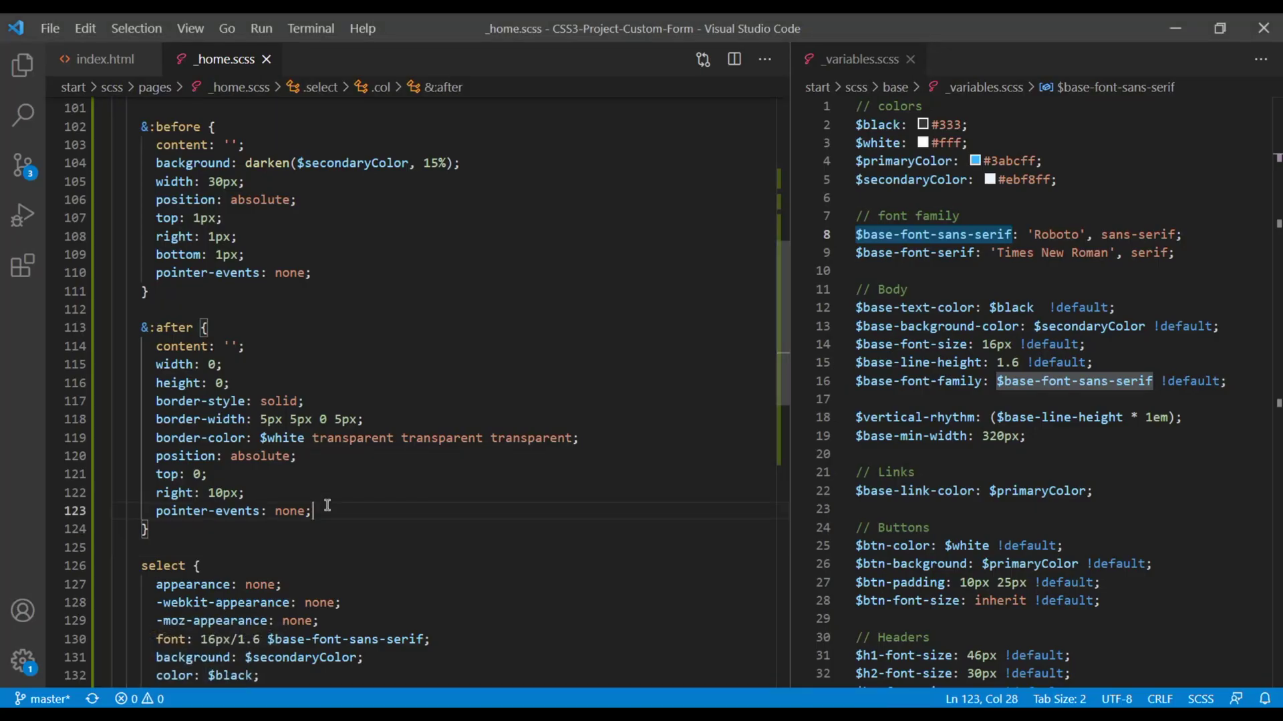
key("Return")
key("ctrl+v")
left_click(209, 475)
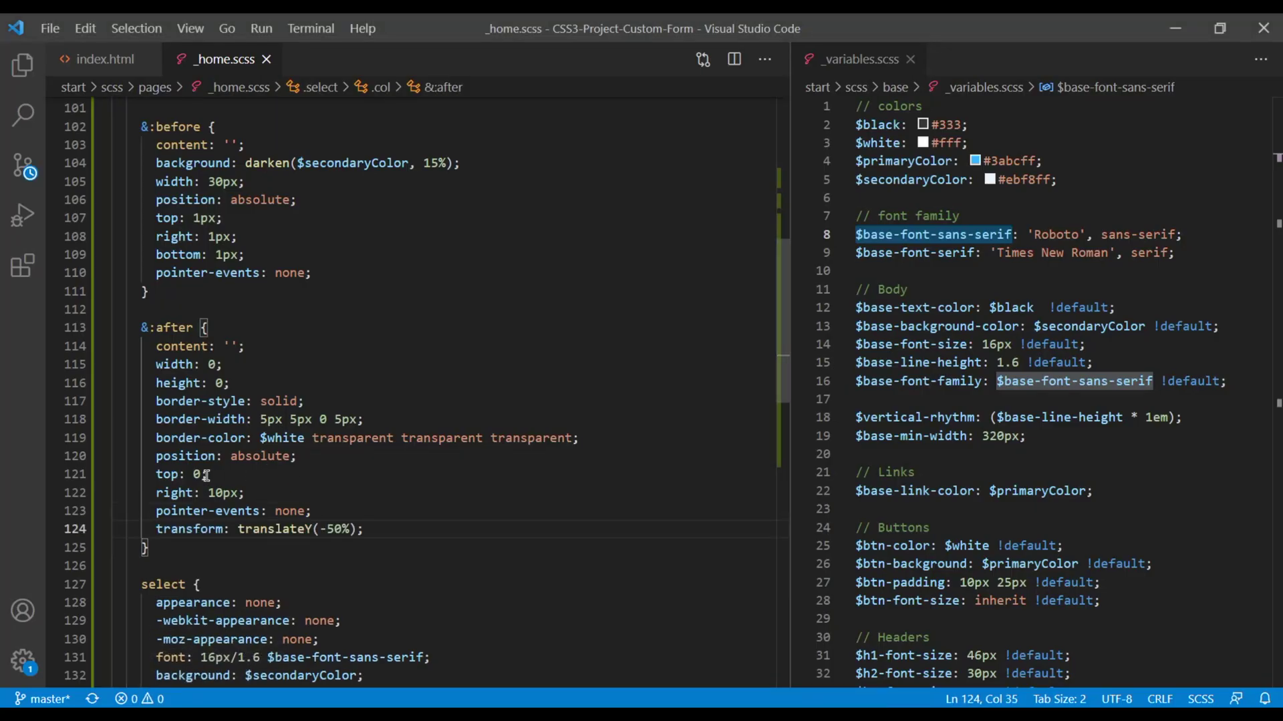
key("BackSpace")
type("50%")
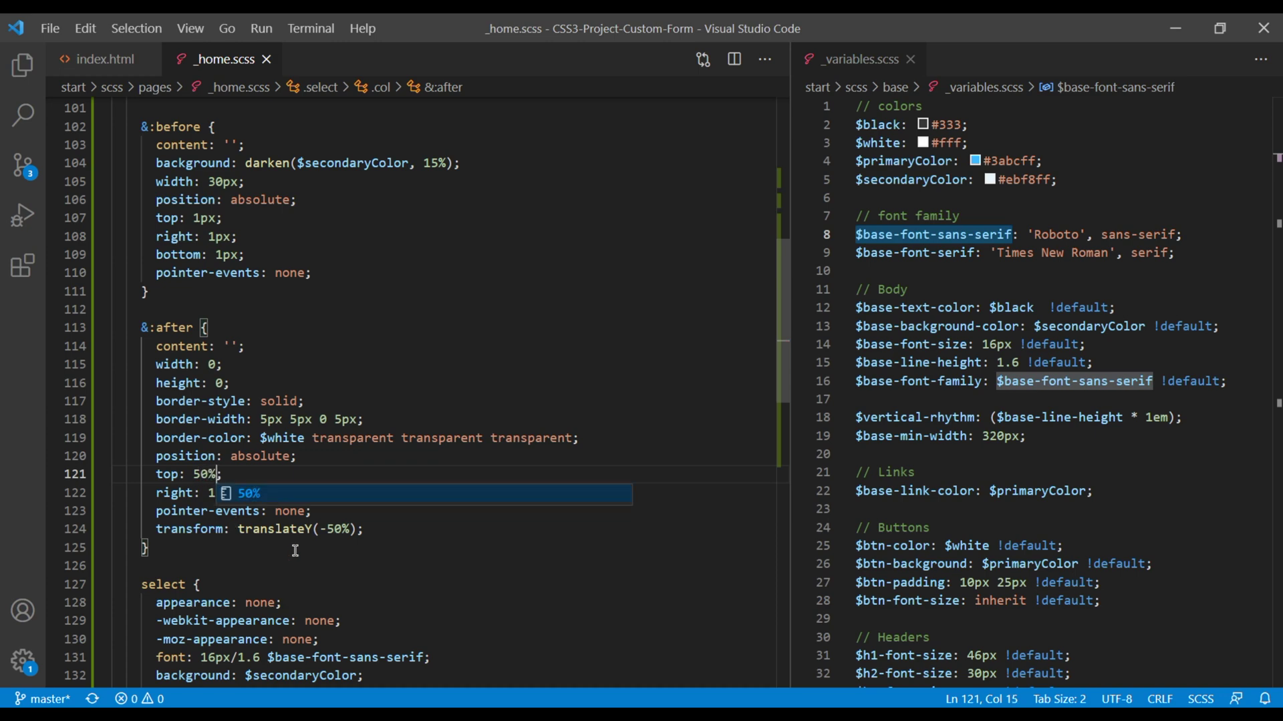
left_click(294, 550)
Reload the local form in Chrome with the developer tools closed
key("alt+Tab")
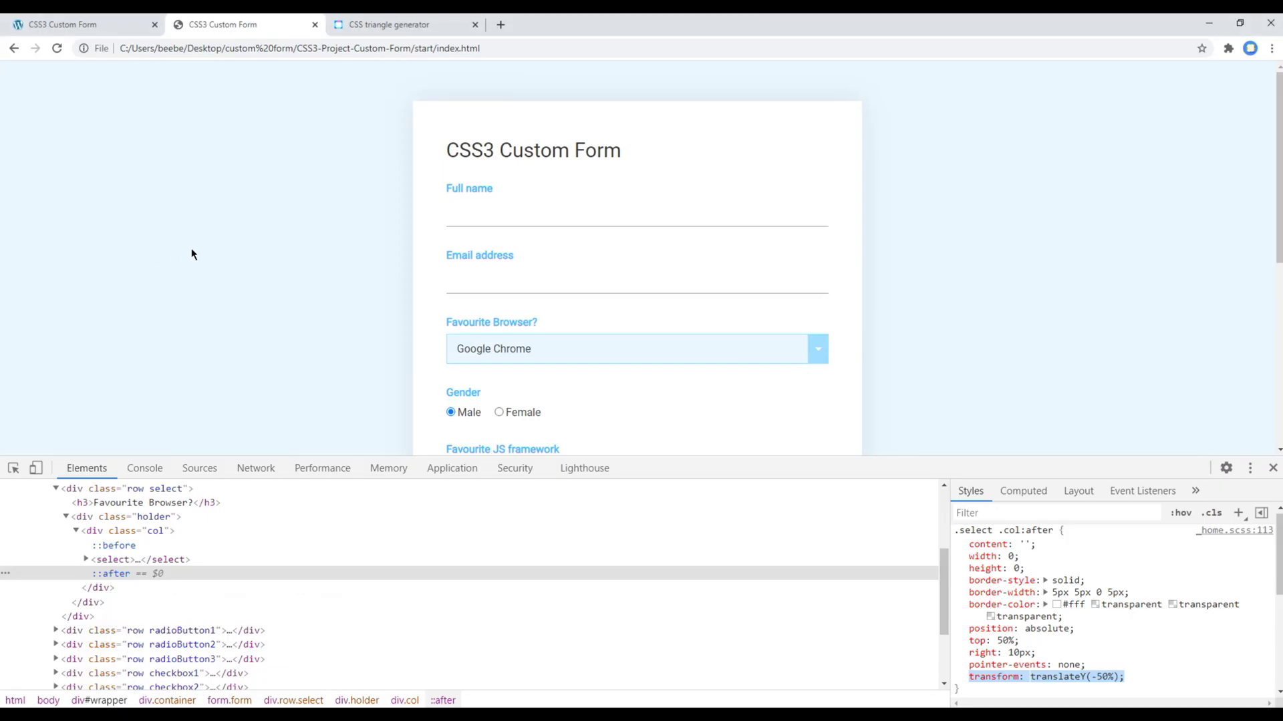
key("ctrl+r")
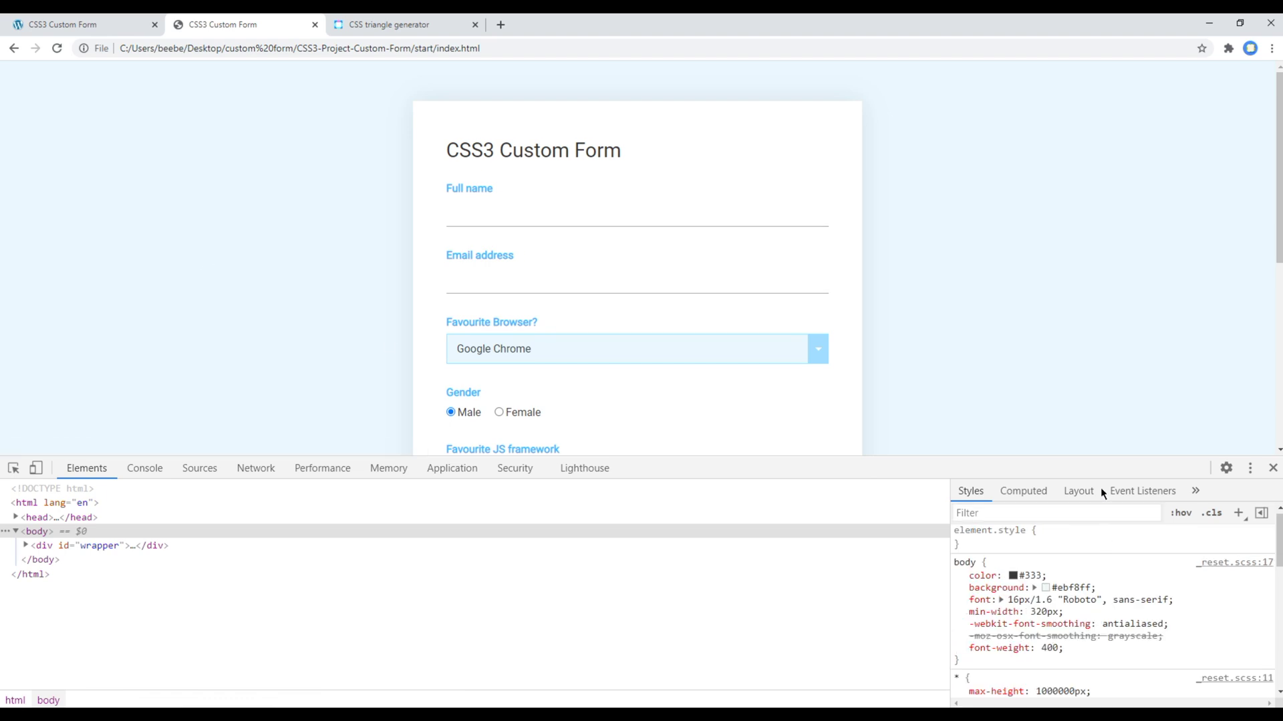
scroll(1093, 349, "down", 2)
left_click(1094, 349)
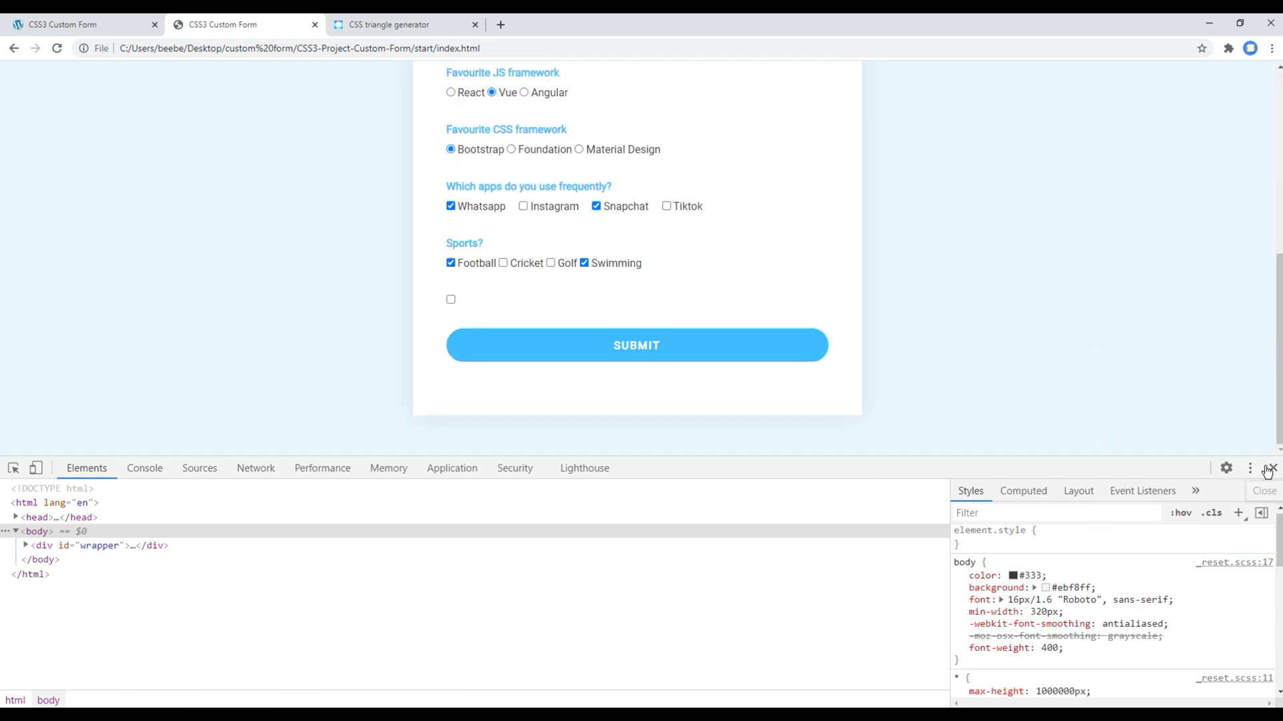
left_click(1272, 468)
scroll(1134, 507, "up", 1)
Compare the local form with the live demo, then test the Favourite Browser select, leaving Google Chrome
left_click(104, 27)
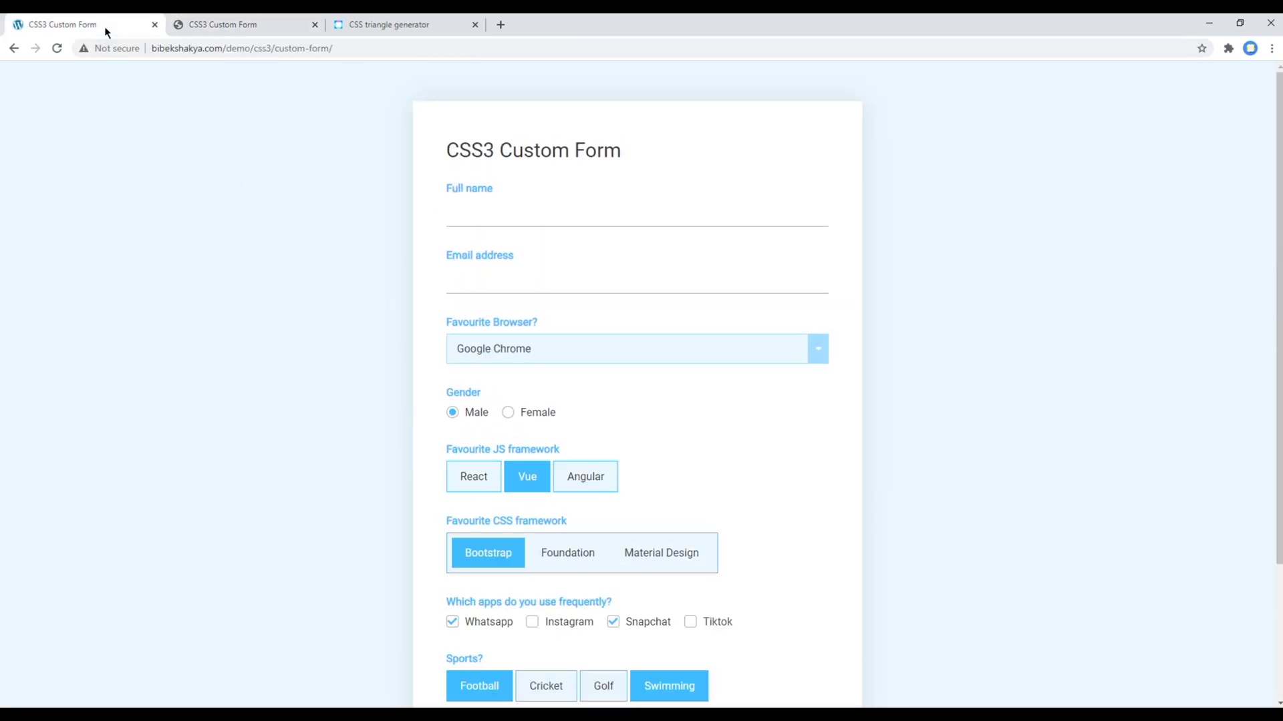
left_click(228, 26)
left_click(113, 25)
left_click(222, 24)
left_click(112, 22)
left_click(232, 22)
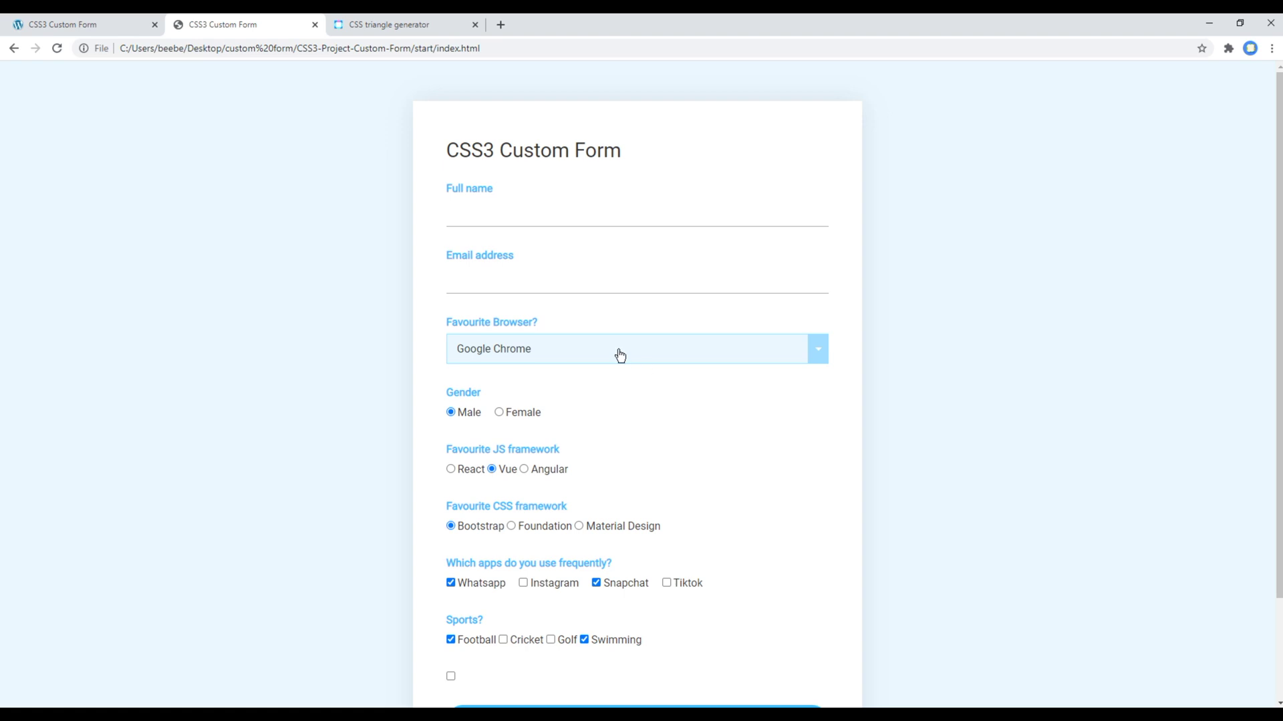
left_click(565, 349)
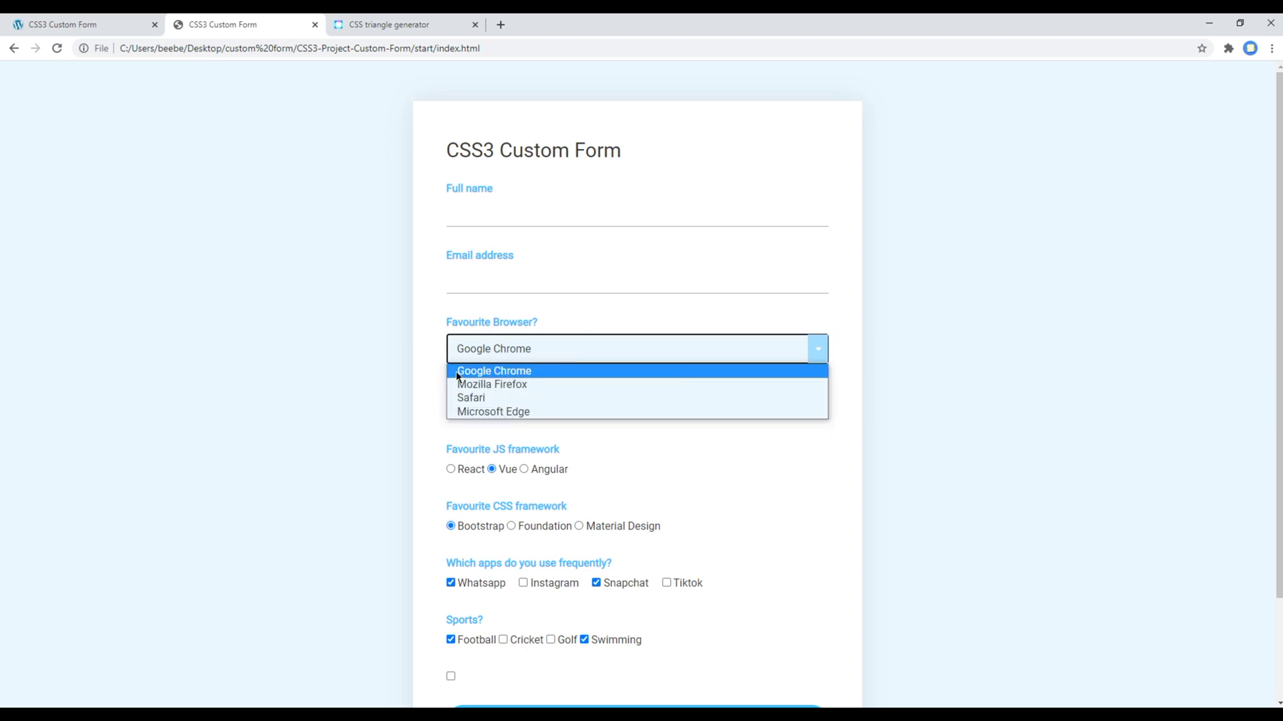
left_click(837, 372)
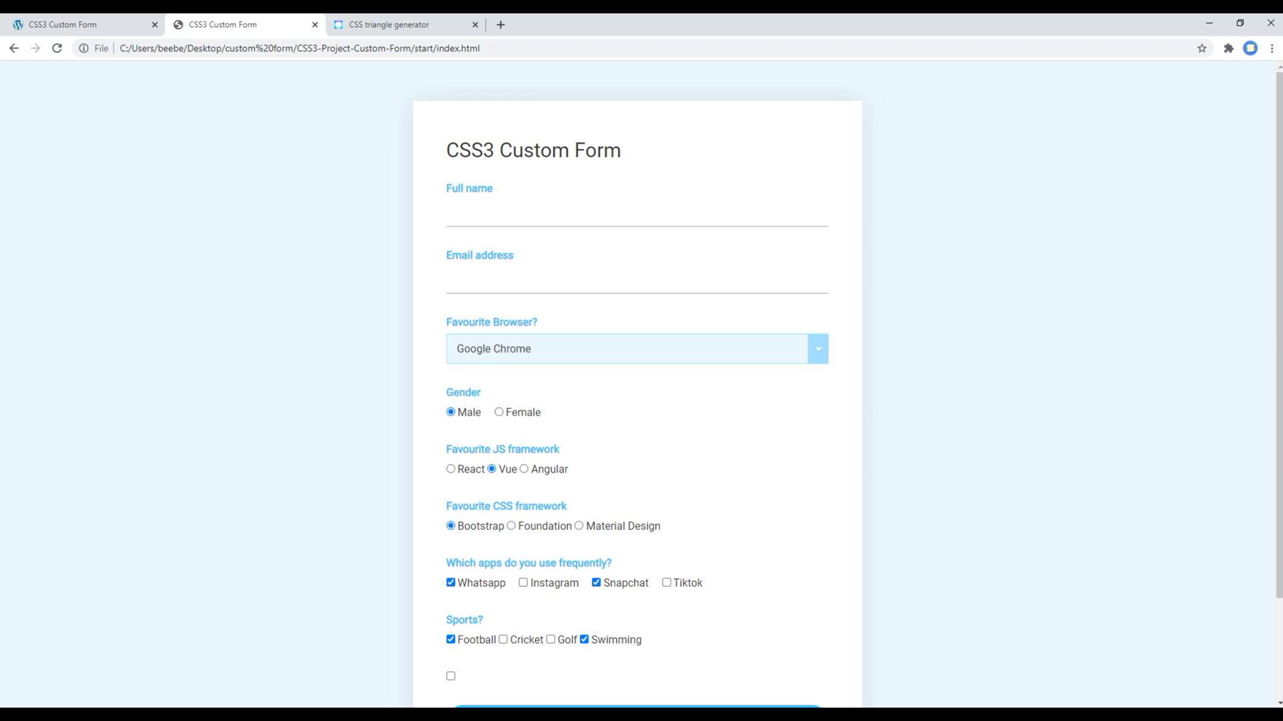
Add an &:focus { outline: none; } block below &::-ms-expand in the select rule
key("alt+Tab")
scroll(276, 433, "down", 5)
scroll(276, 434, "down", 2)
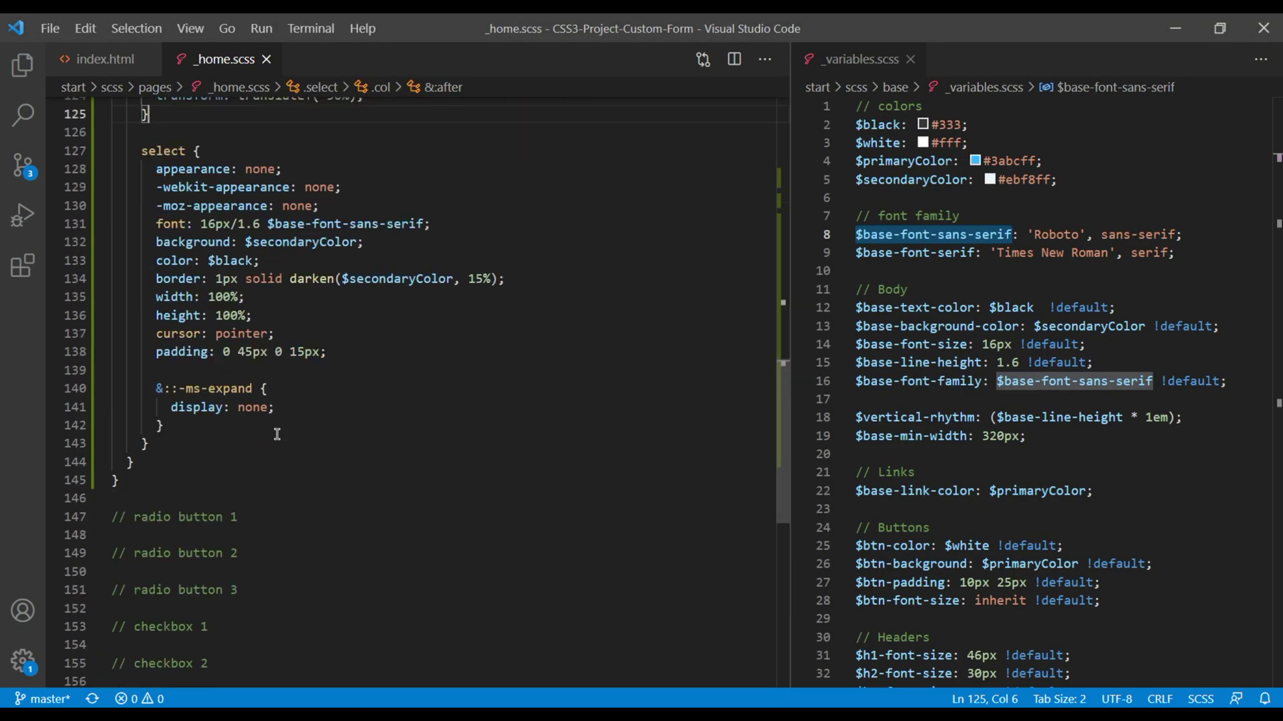
left_click(164, 425)
key("Return")
key("Return")
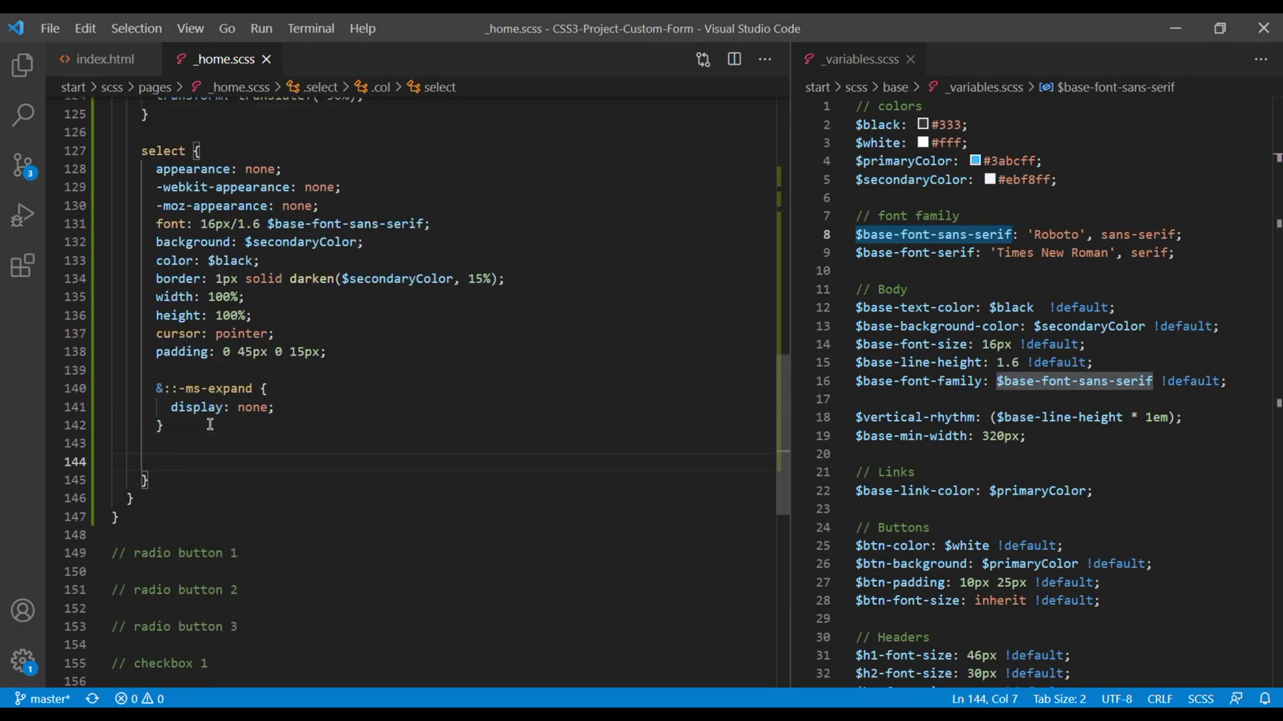
type("&:focus ")
type("{")
key("Return")
type("outline")
key("Return")
type("non")
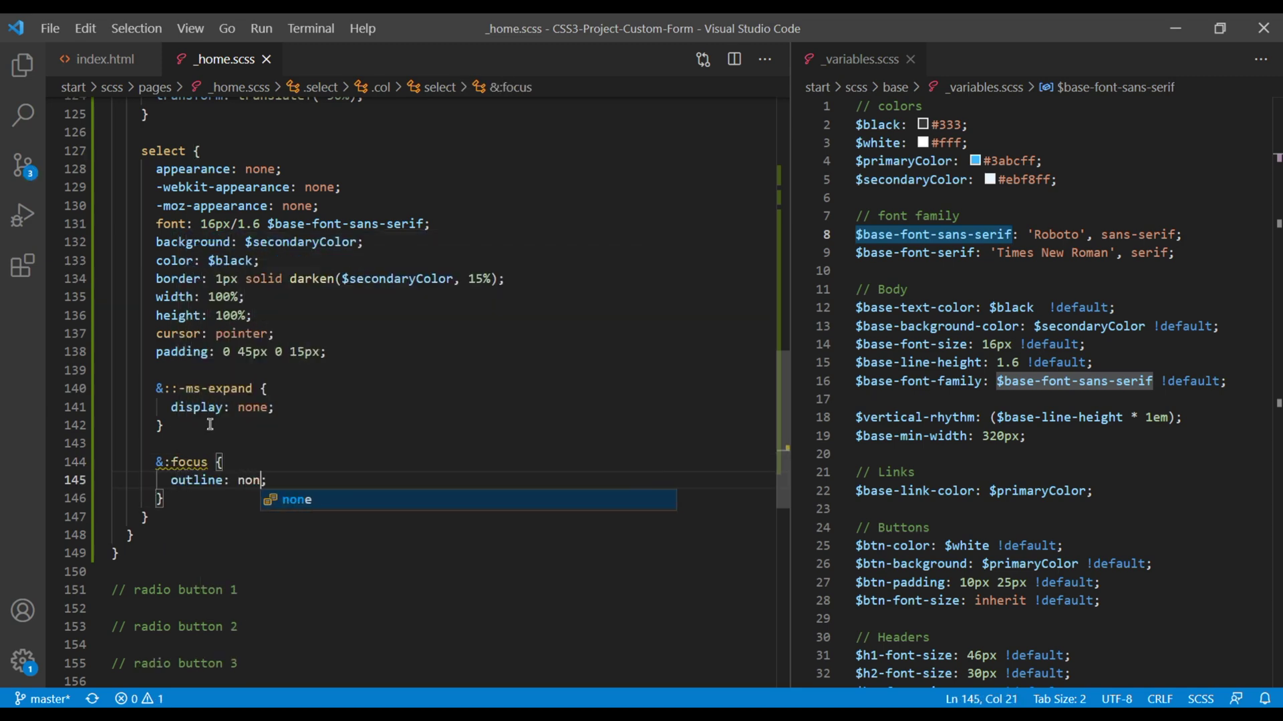
type("e")
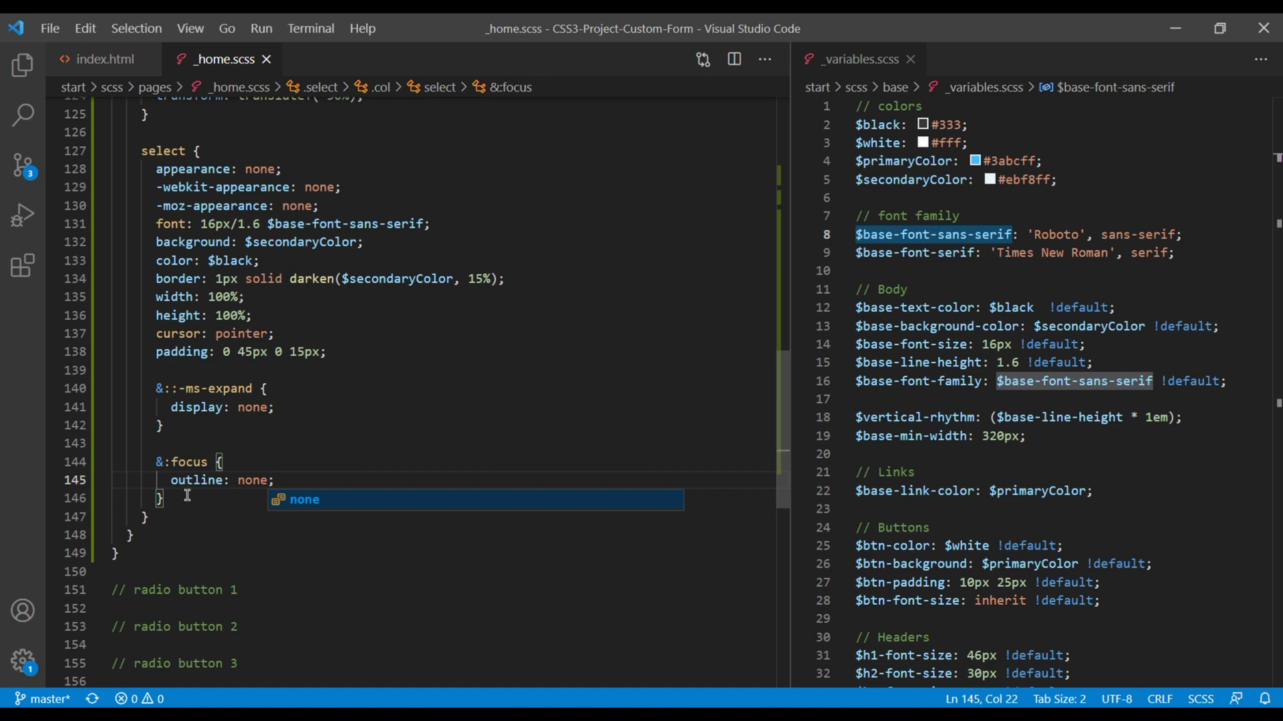
left_click(187, 499)
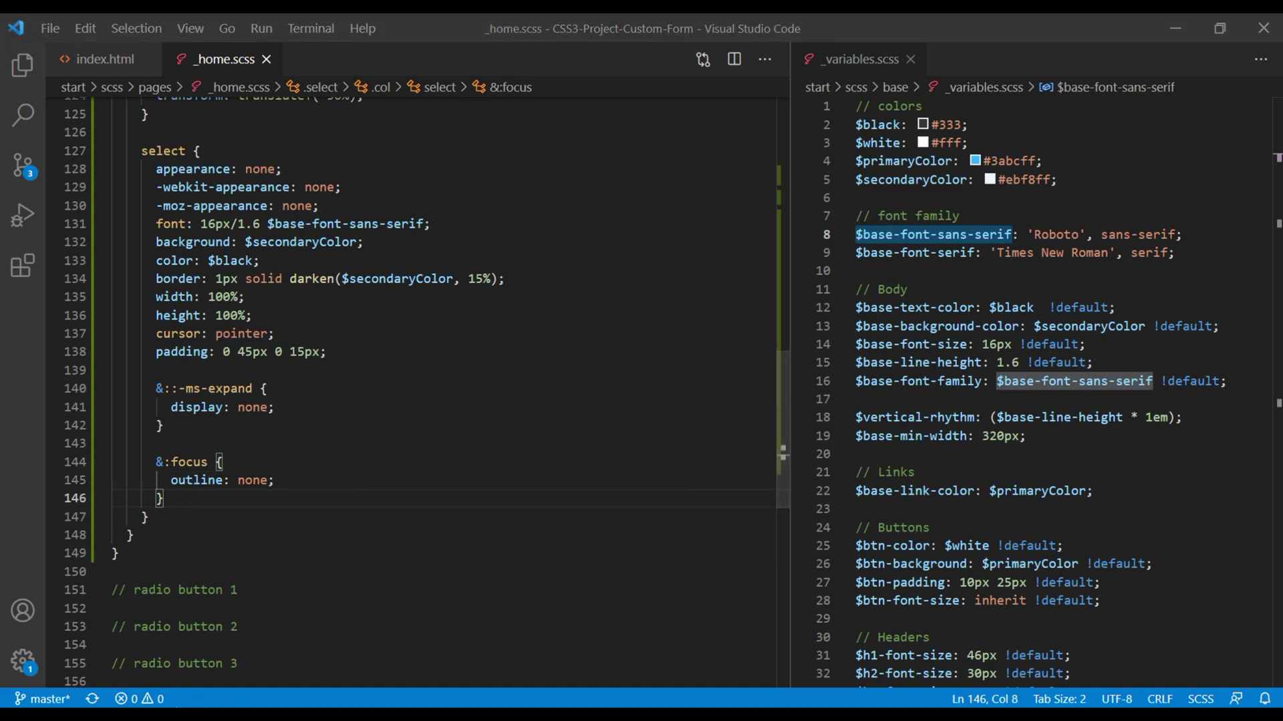
Try Safari and Microsoft Edge in Chrome's Favourite Browser select to check for a focus outline
left_click(147, 715)
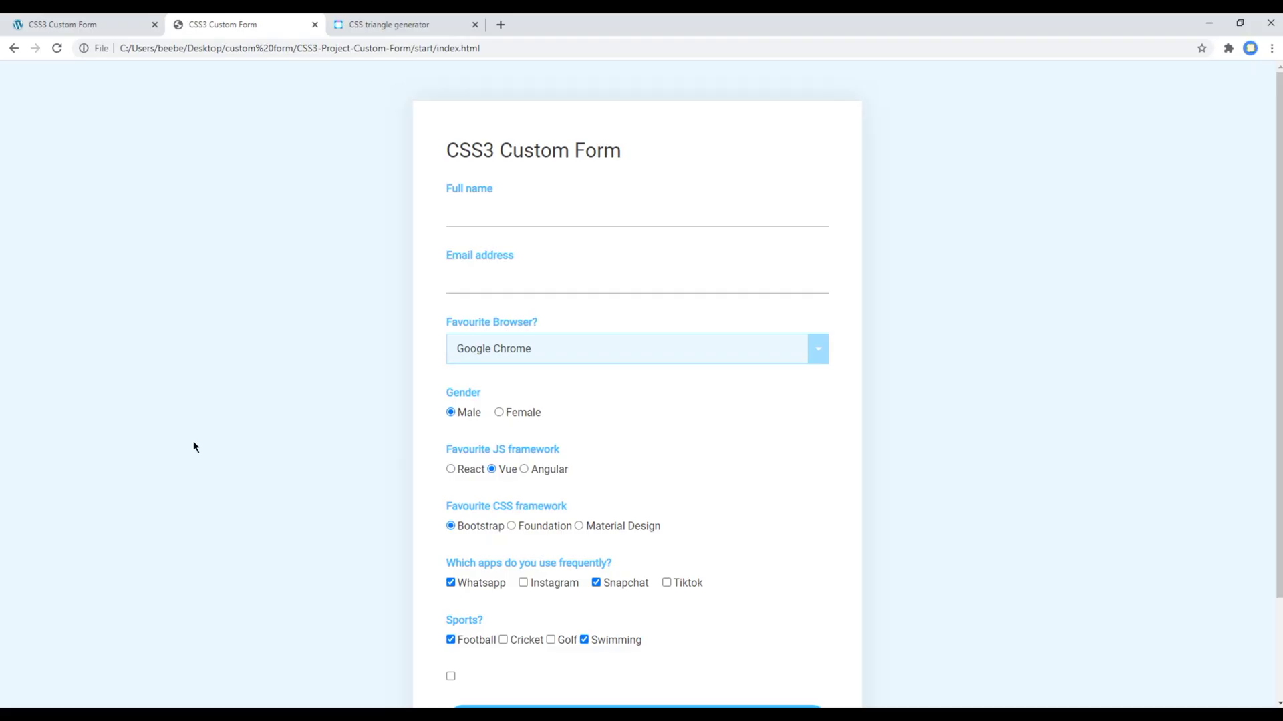
left_click(522, 348)
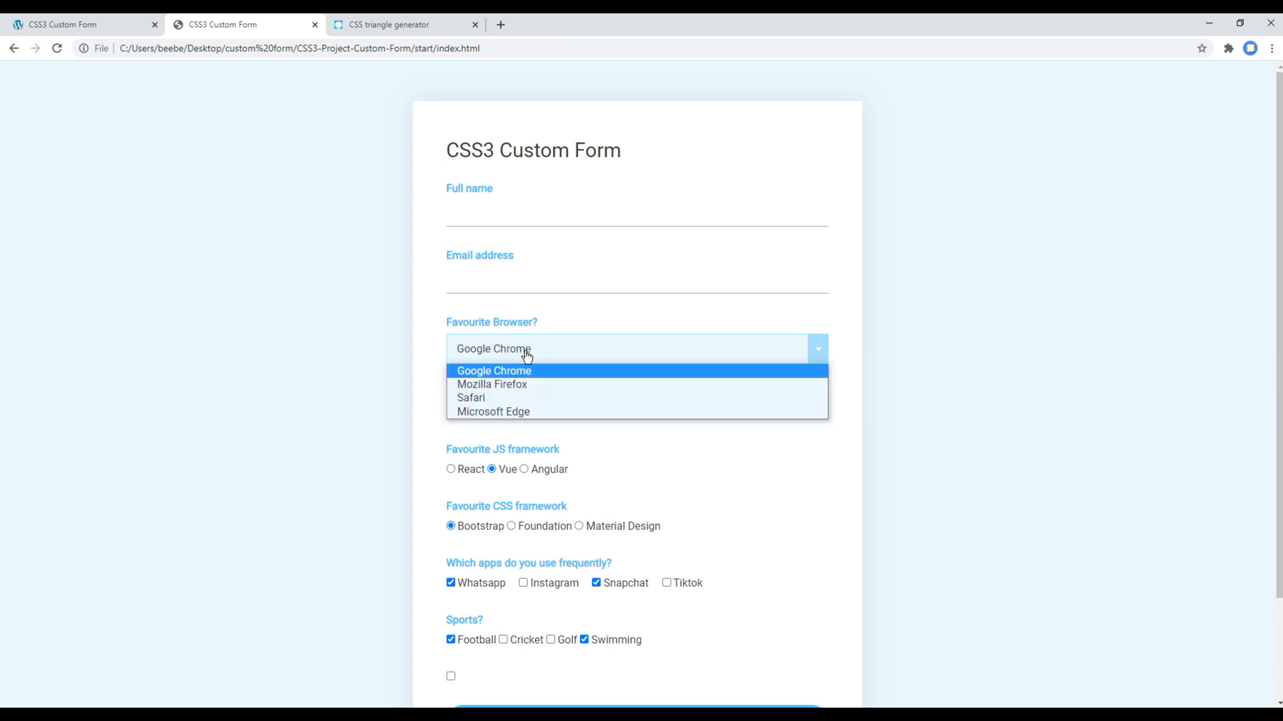
left_click(523, 399)
left_click(536, 357)
left_click(535, 412)
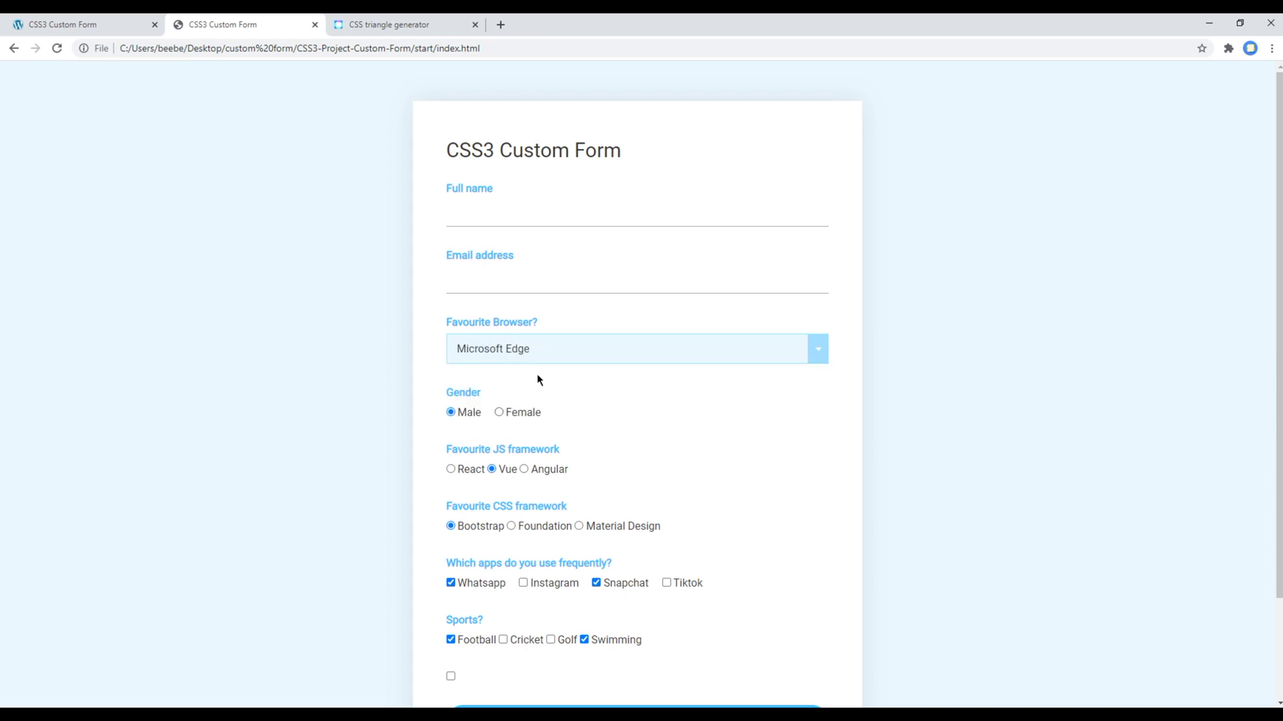
left_click(537, 359)
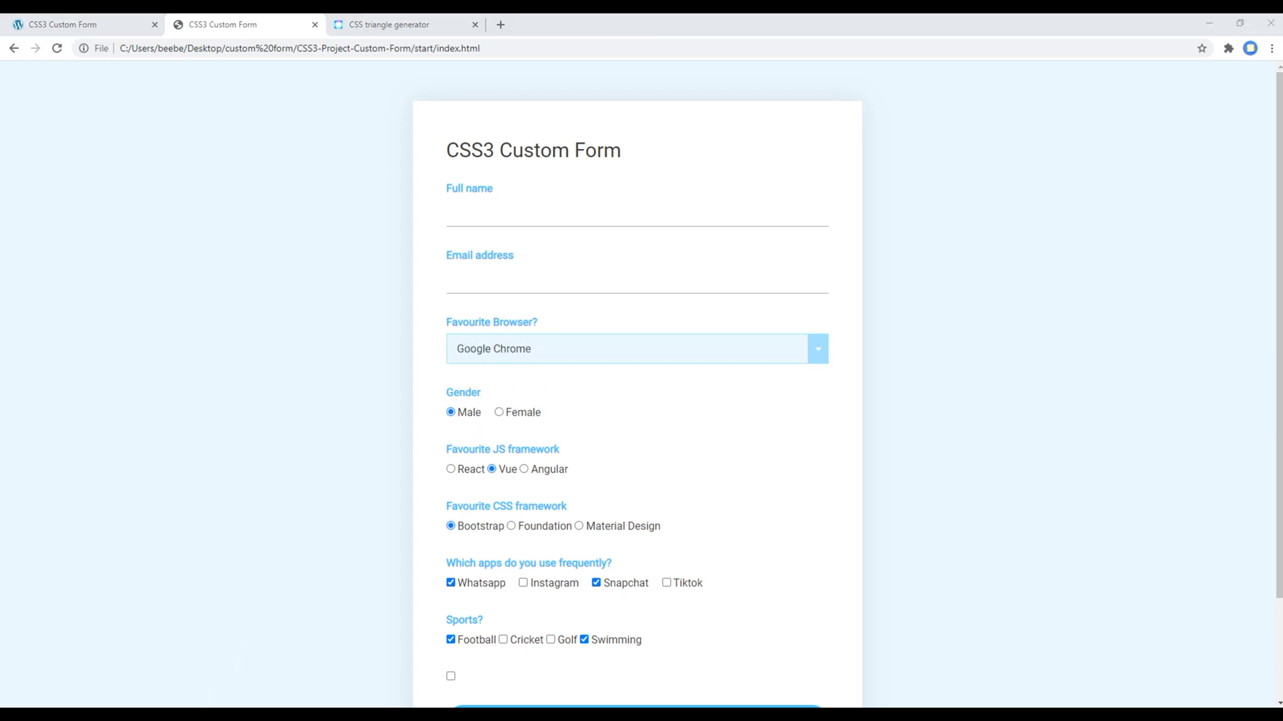
key("alt+Tab")
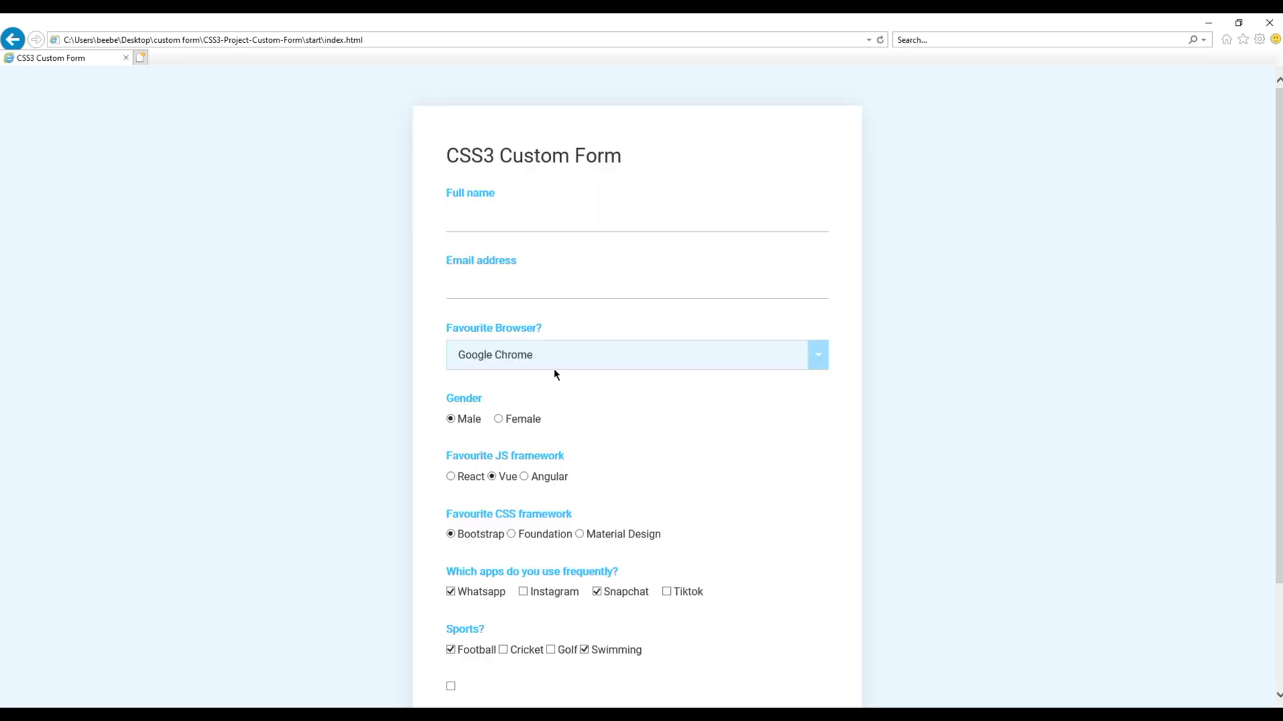
Choose Safari in Internet Explorer's Favourite Browser dropdown
left_click(554, 368)
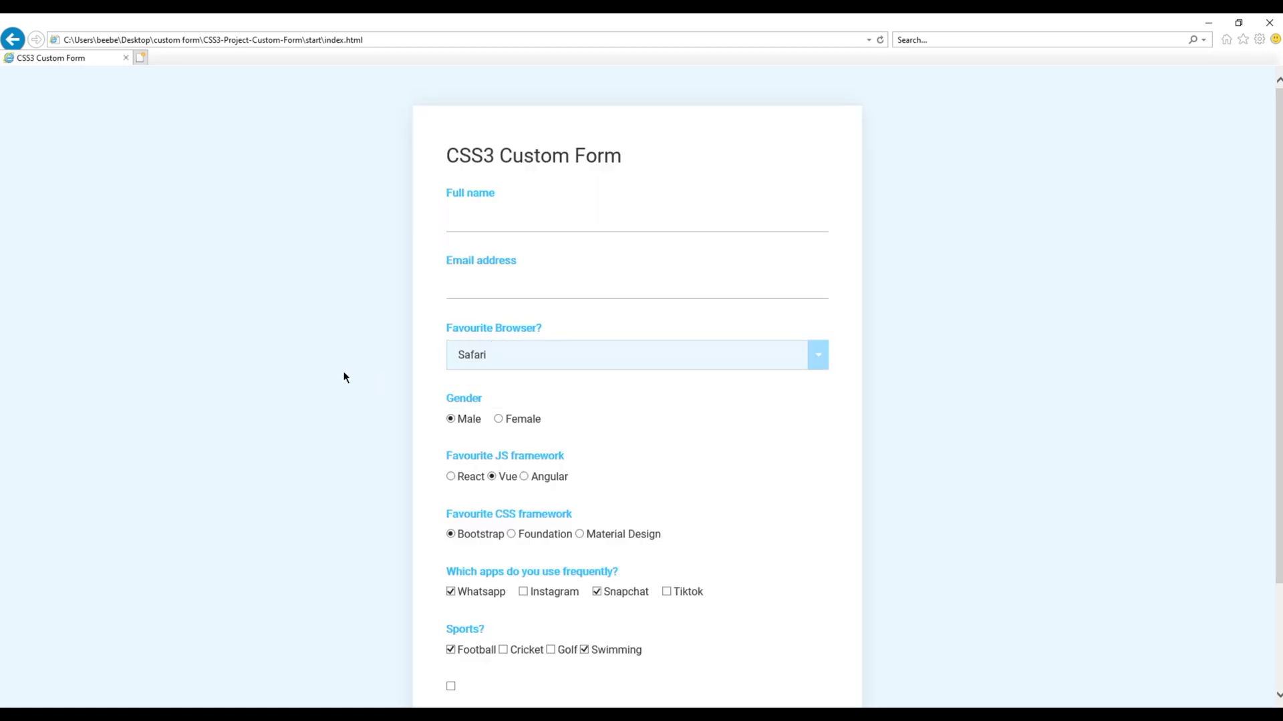